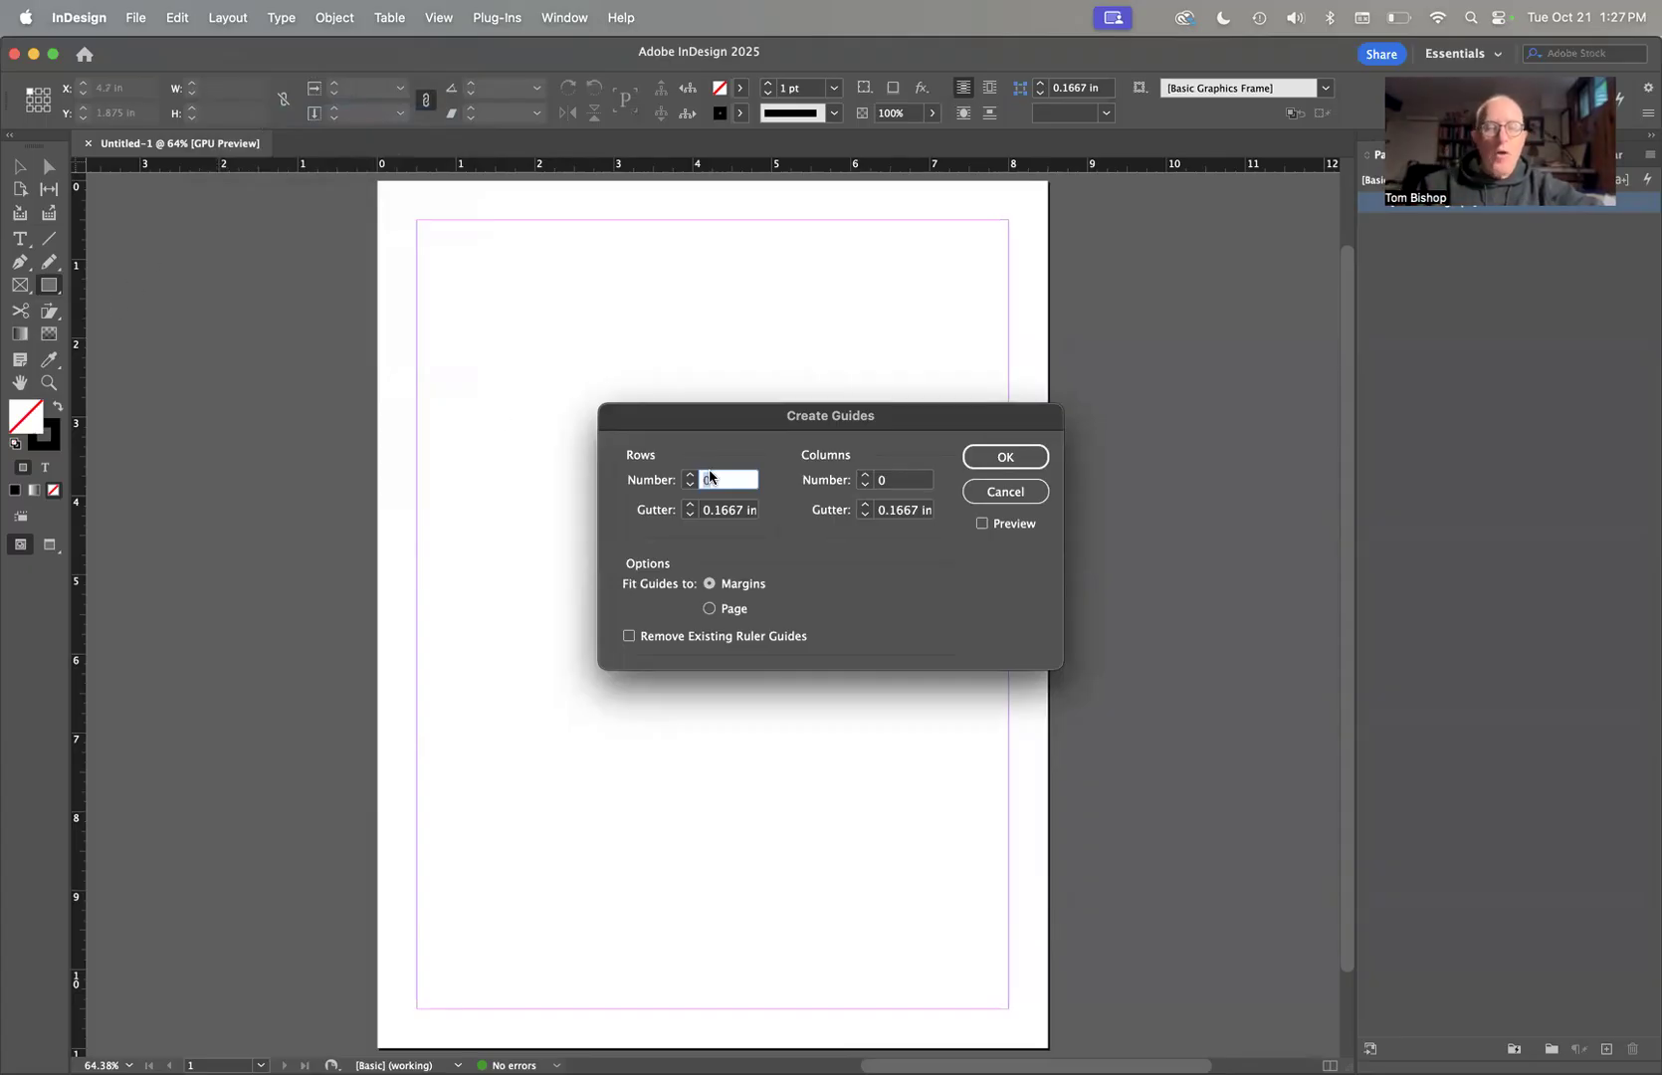
Create guides with 4 rows and 4 columns, both with 0.125 in gutters, fitted to the margins.
text(4)
key(Tab)
key(Tab)
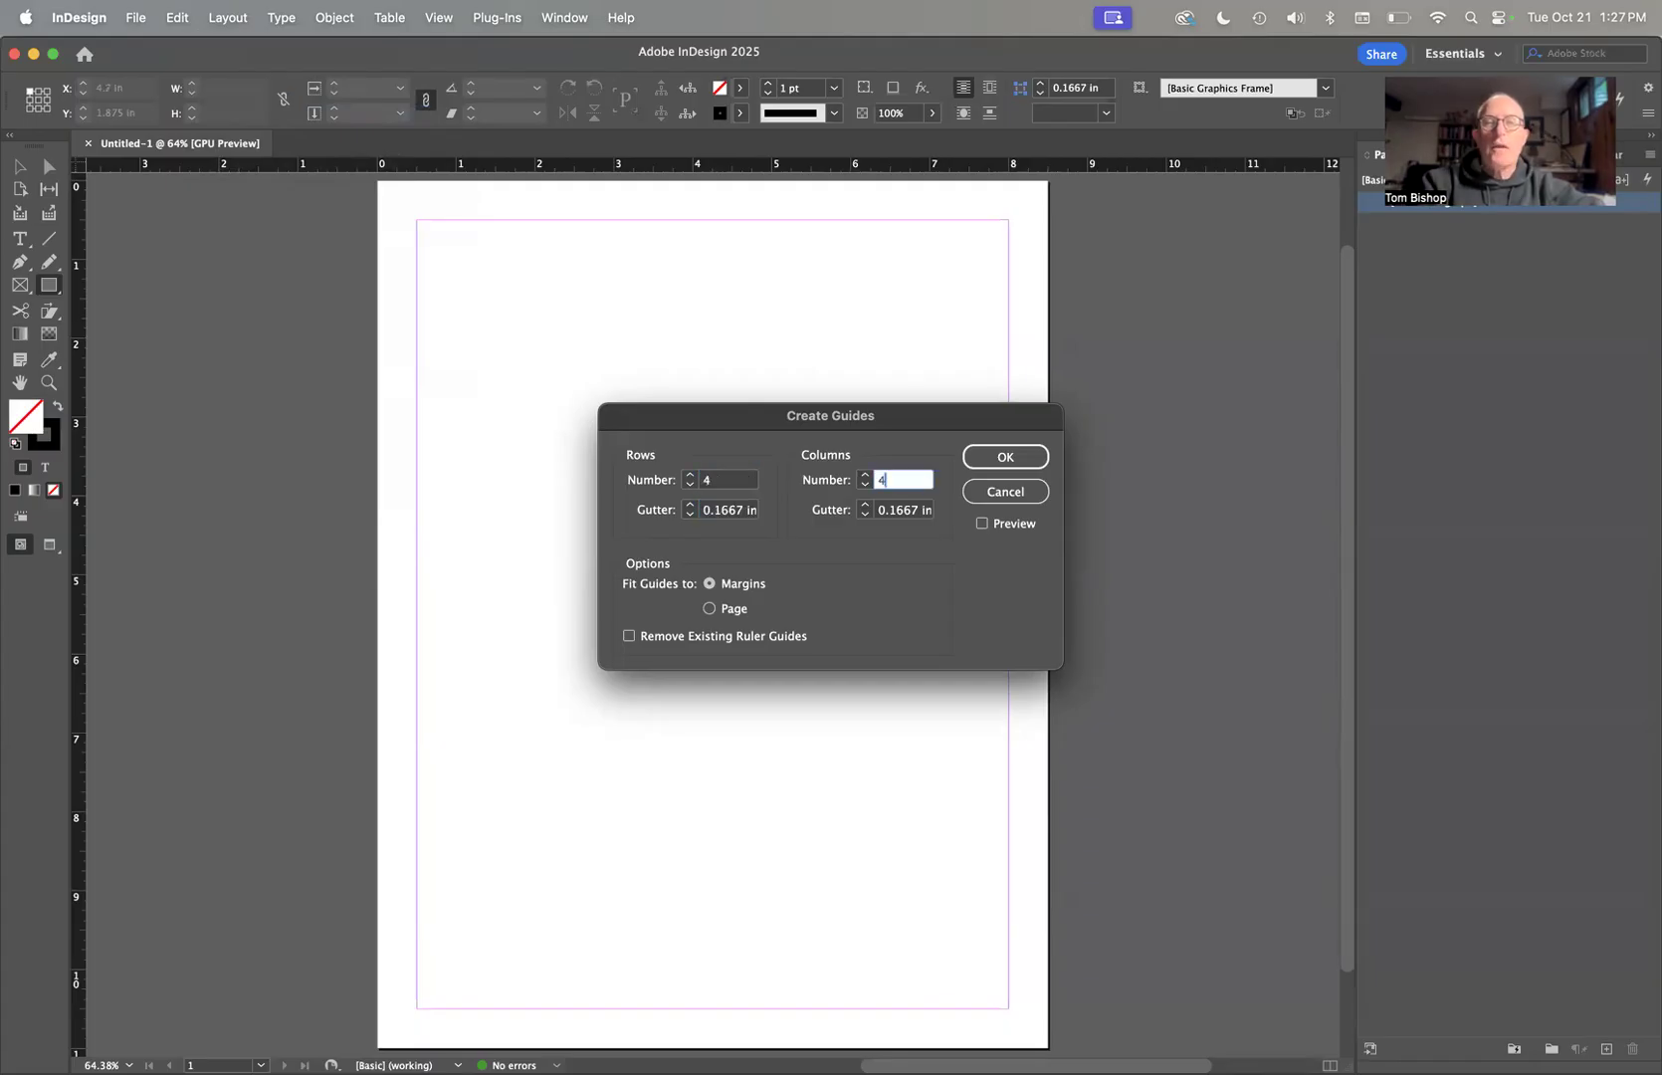
key(Tab)
click(690, 515)
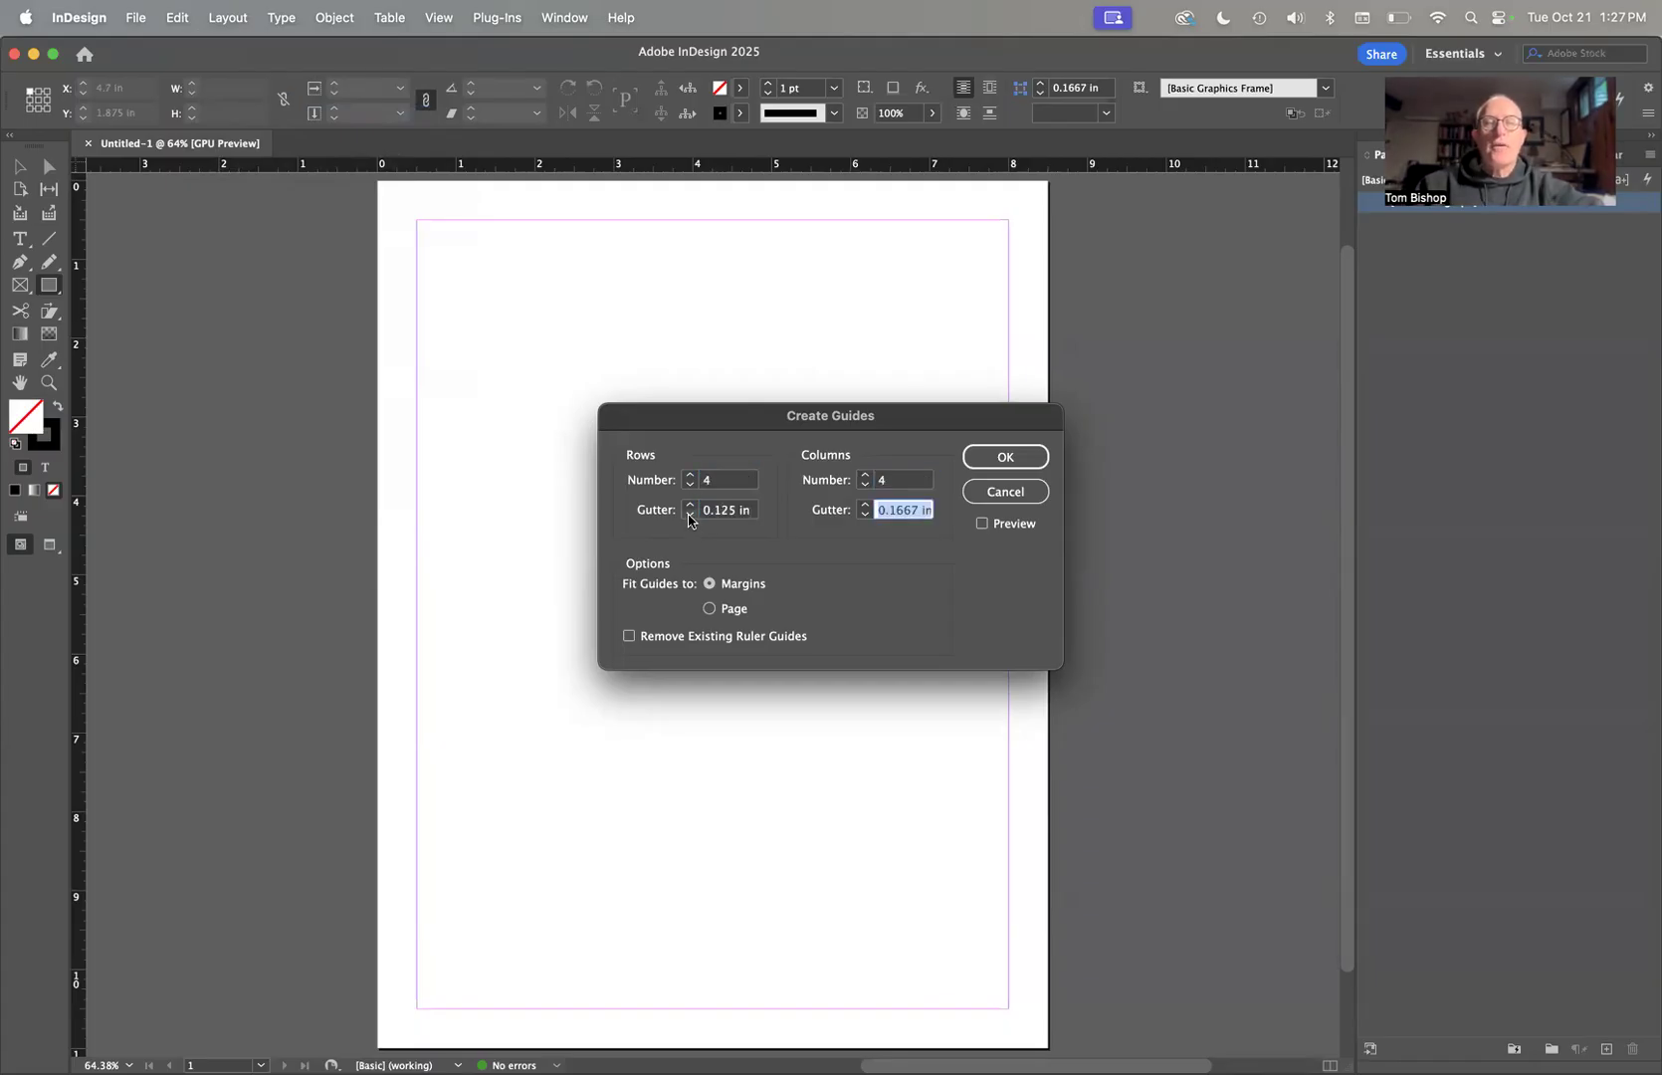
click(866, 516)
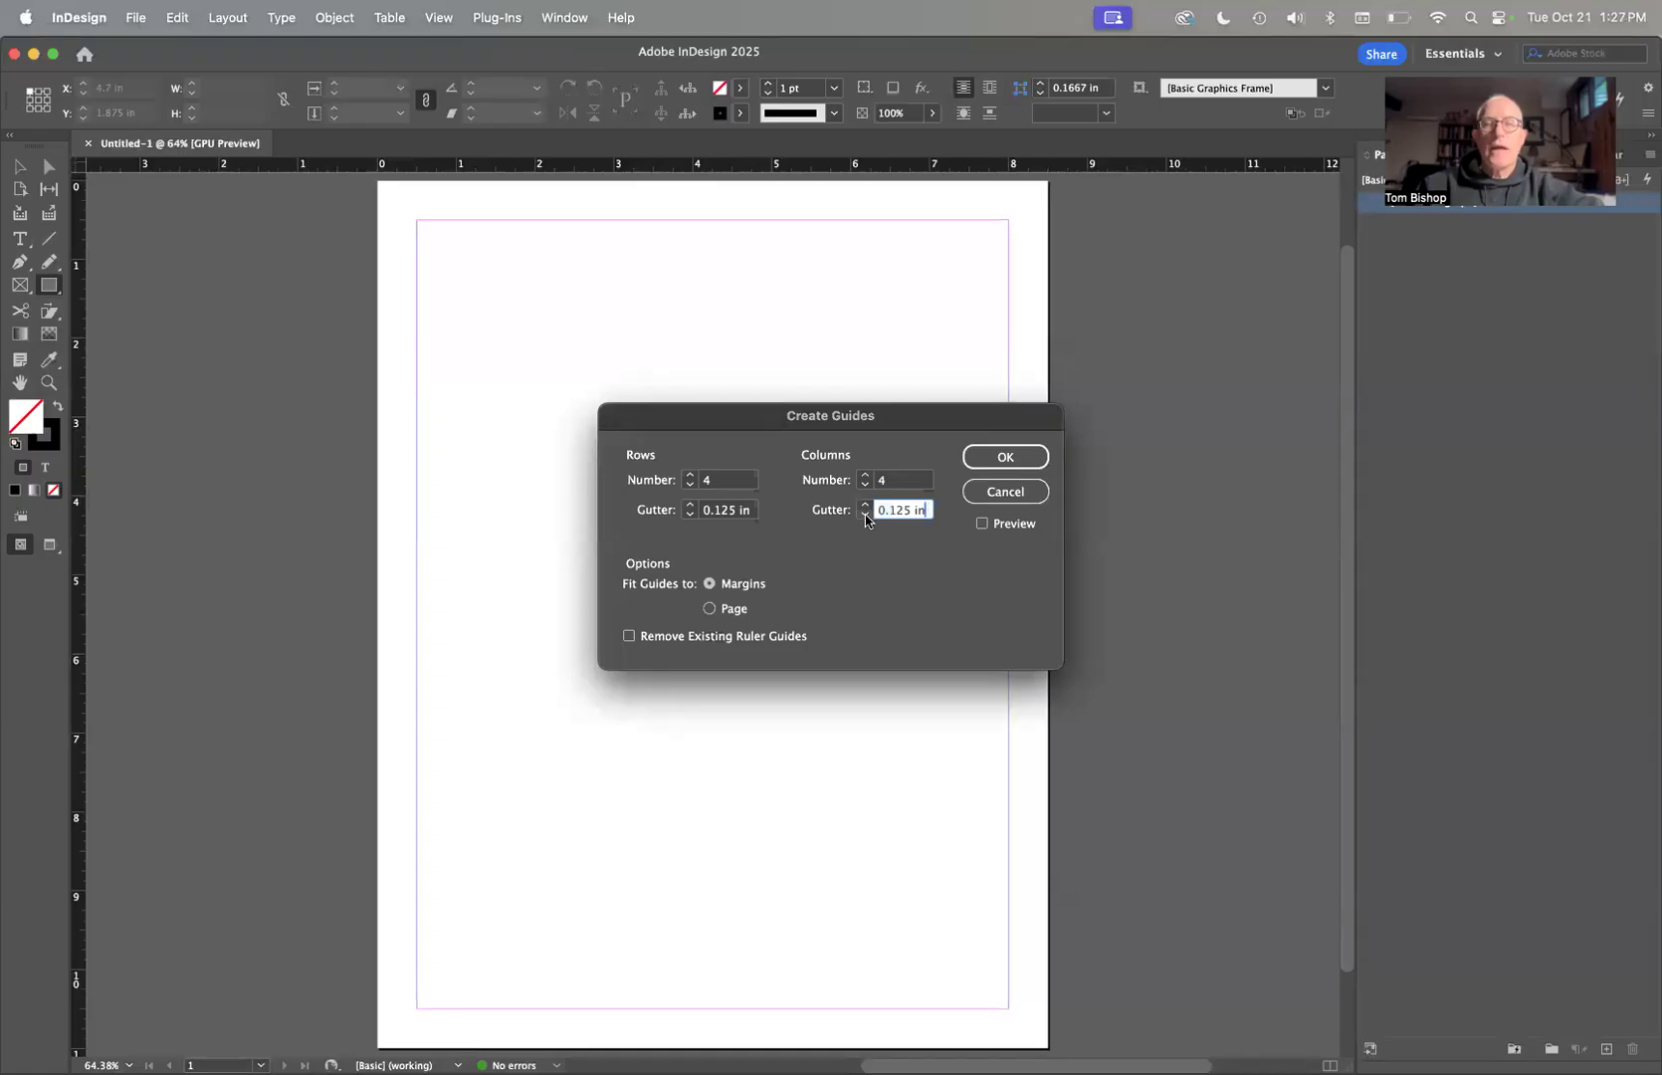
click(1006, 458)
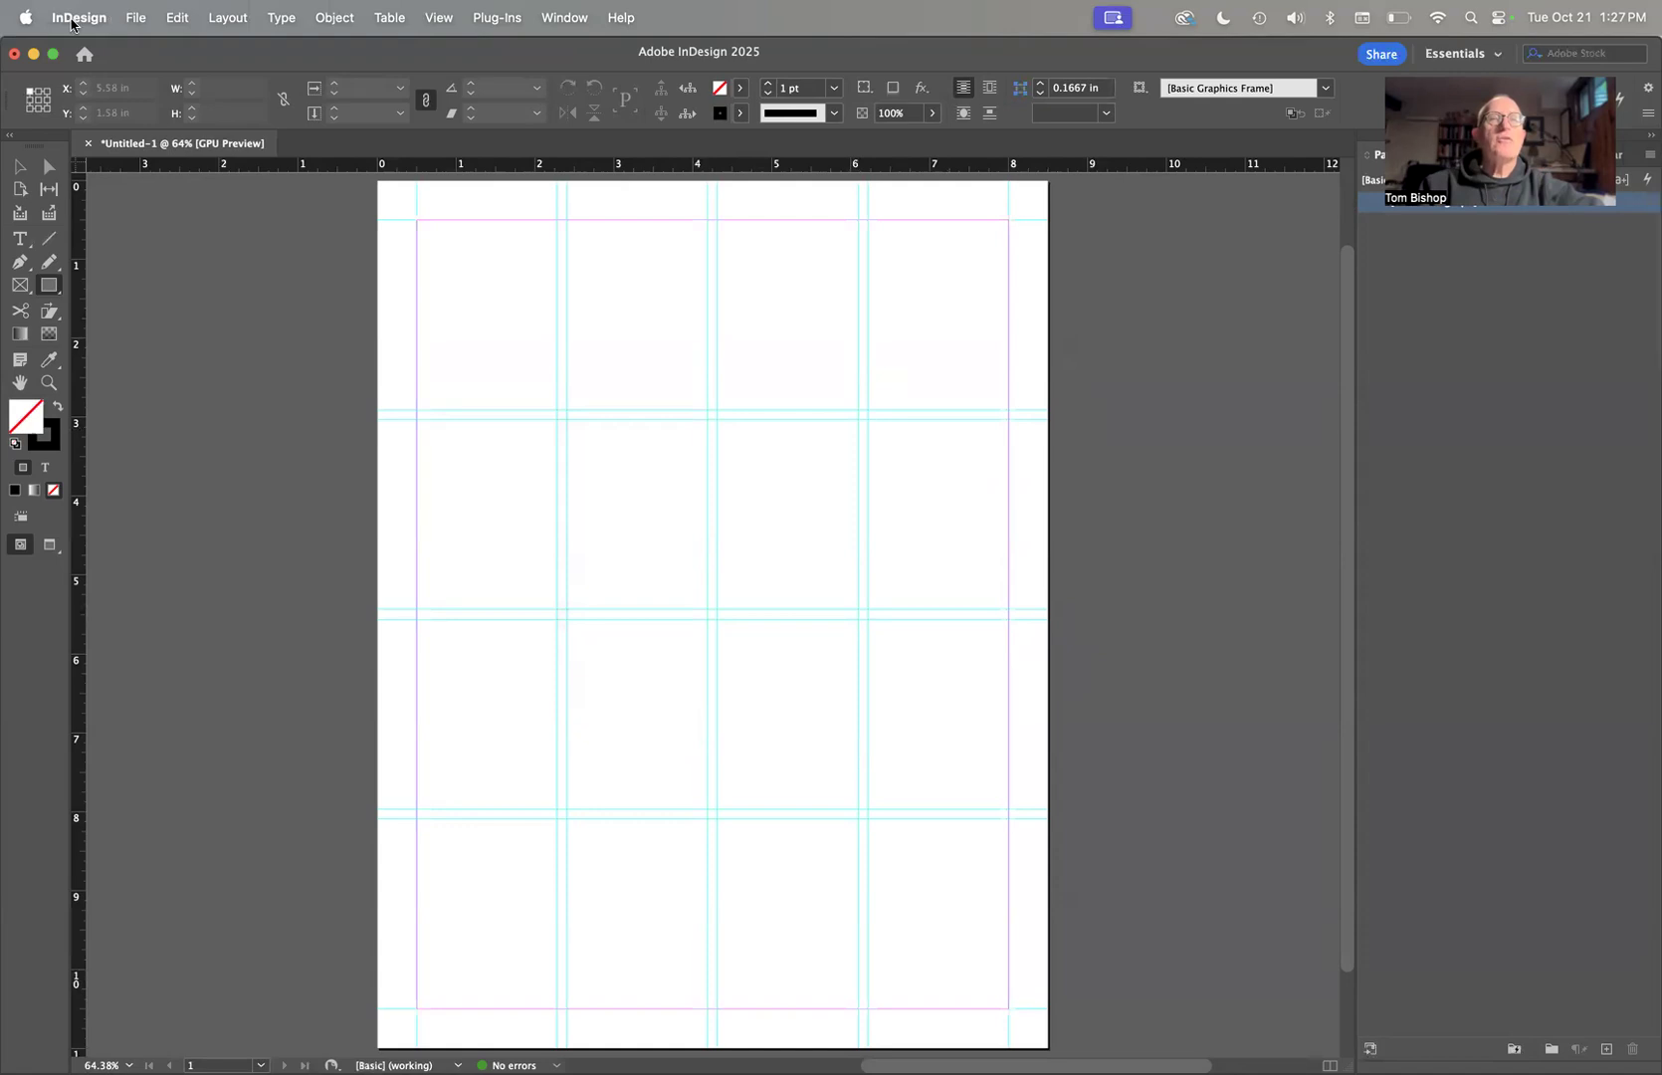
click(242, 22)
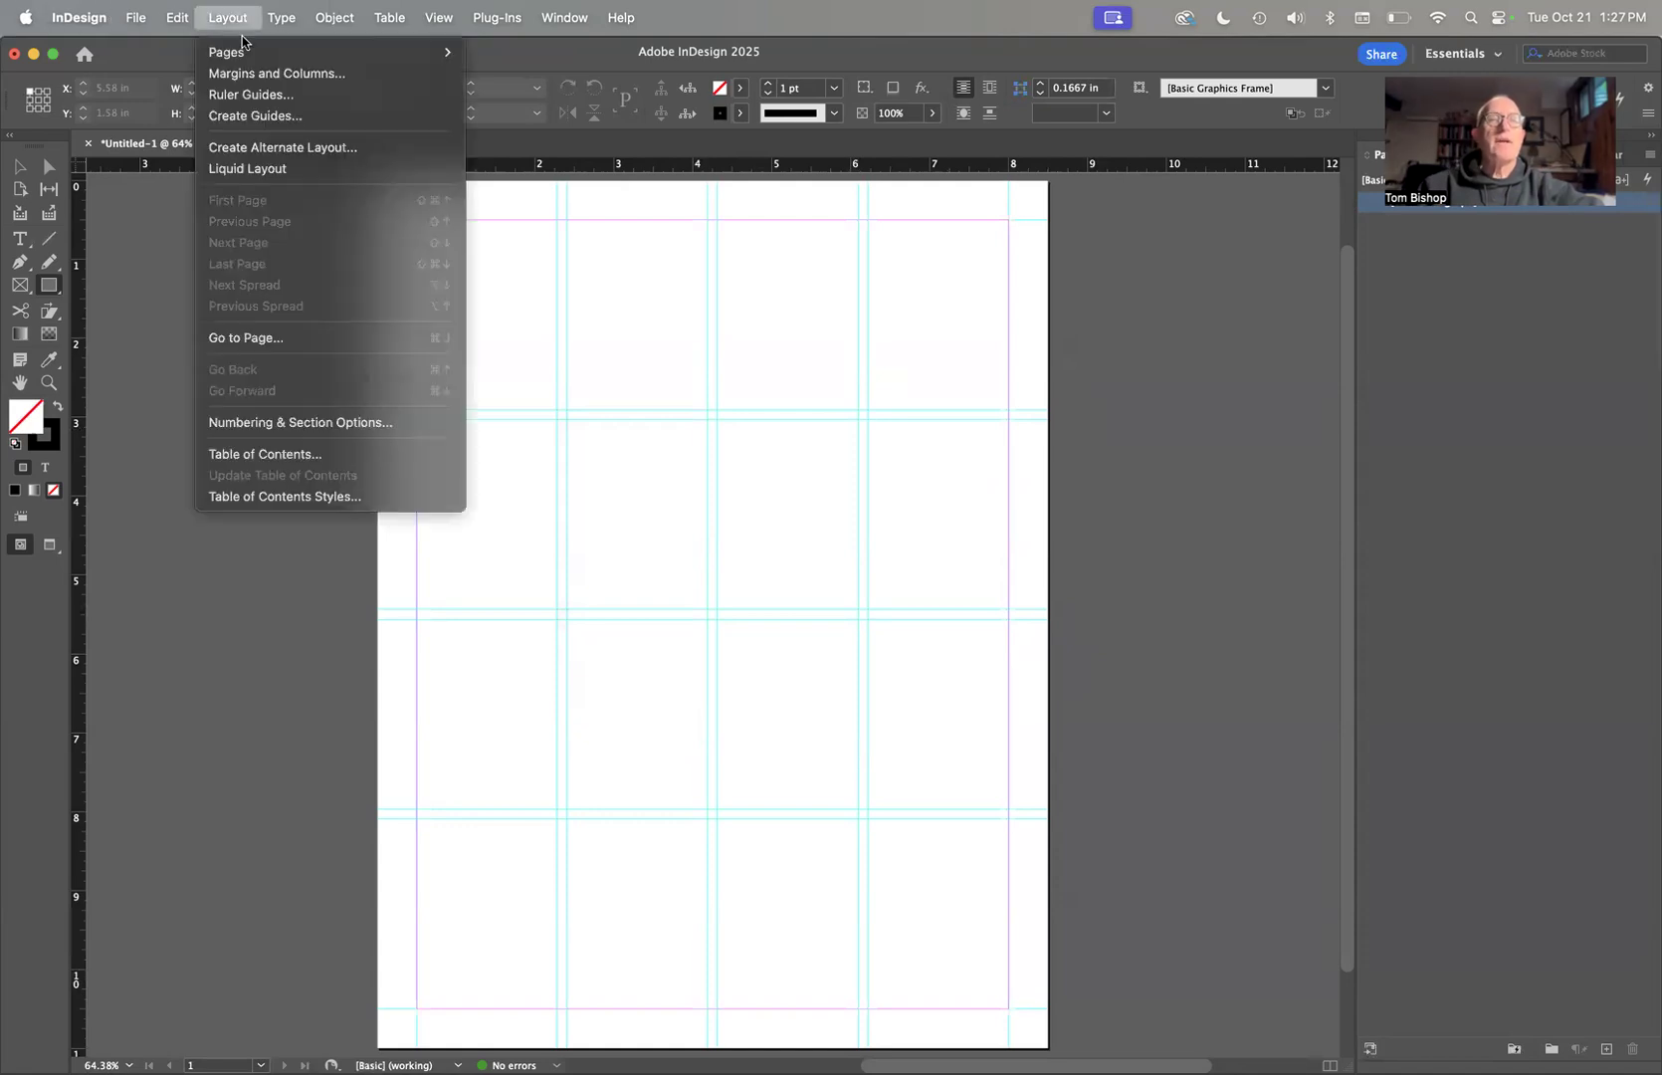
click(264, 116)
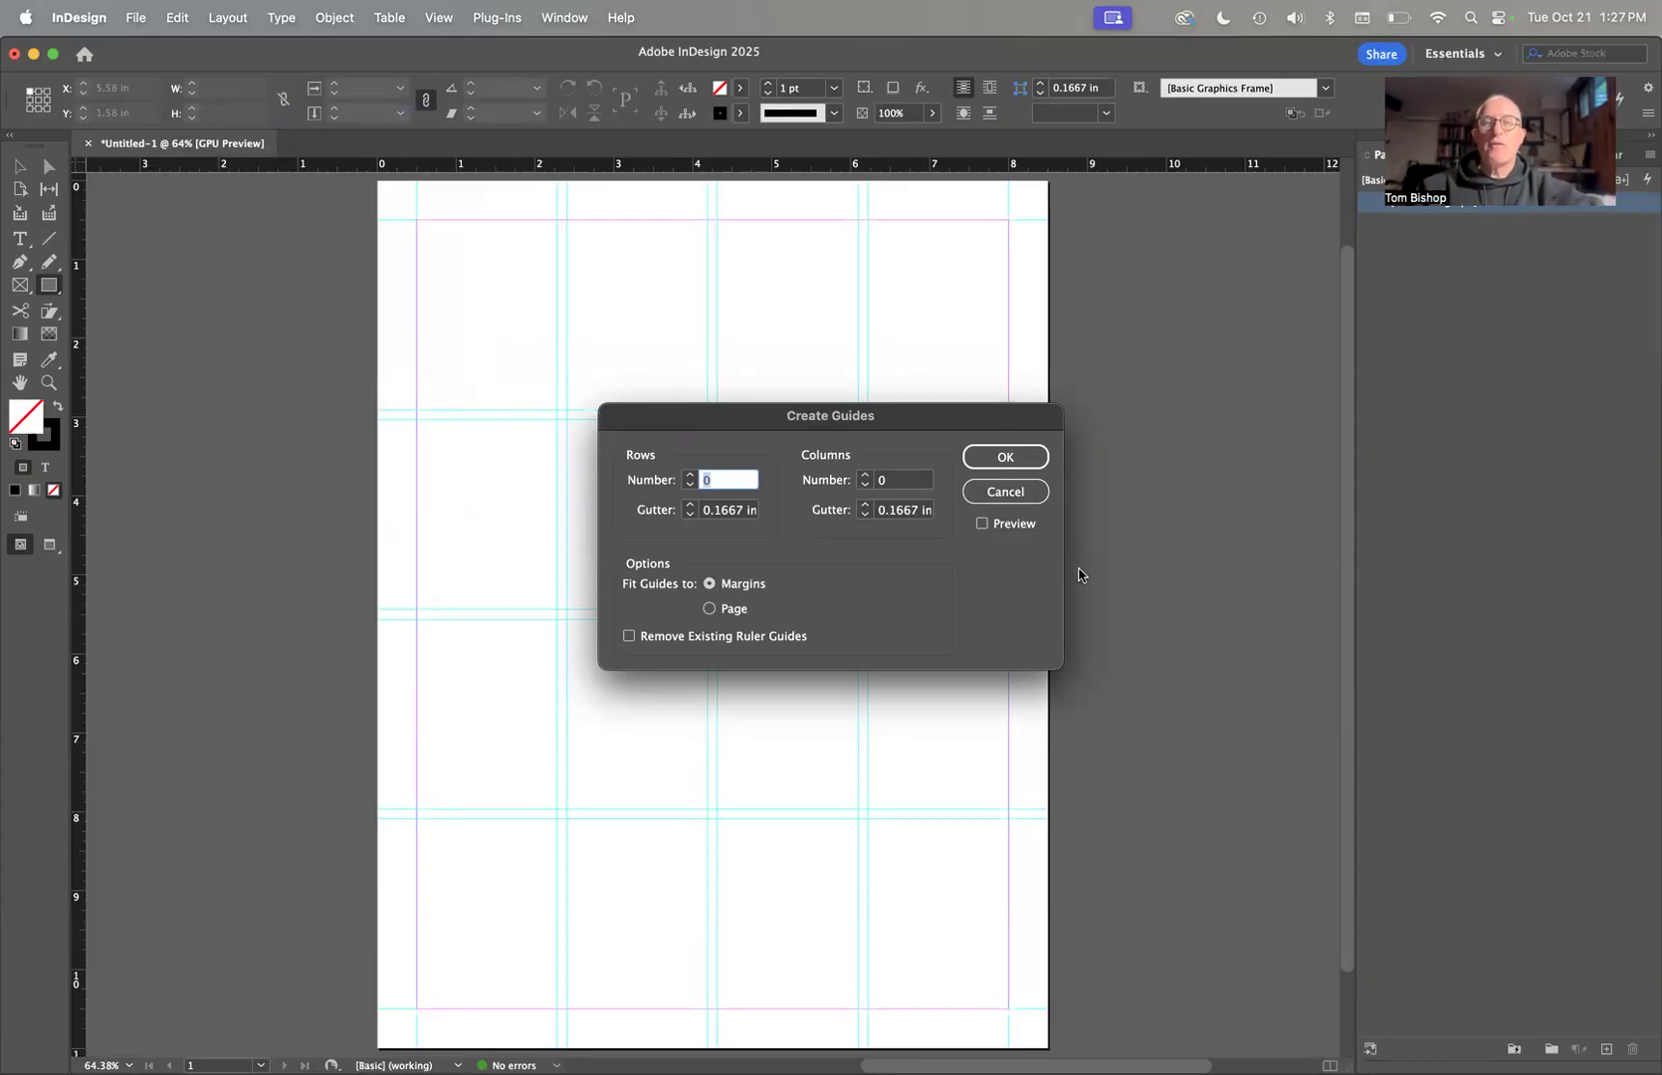
click(1005, 457)
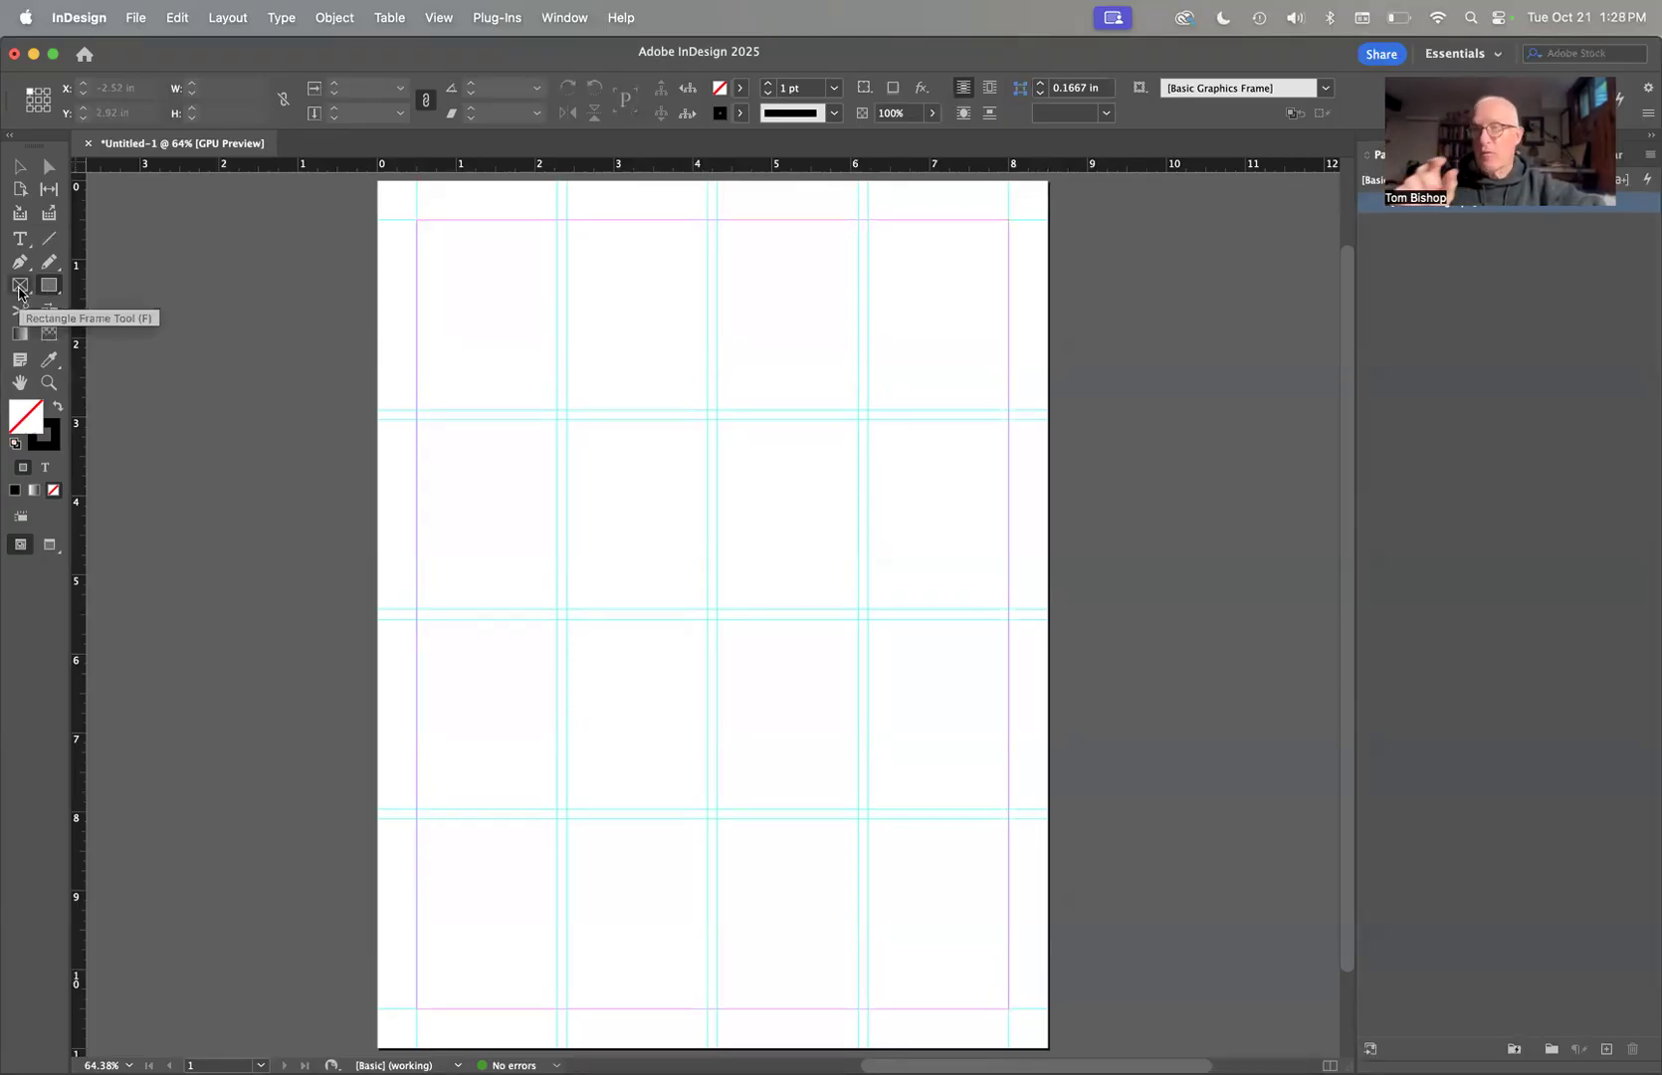
Draw a rectangle frame about 1.78 x 2.41 in filling the top row's second grid cell, and check the Snap to Guides option.
click(19, 288)
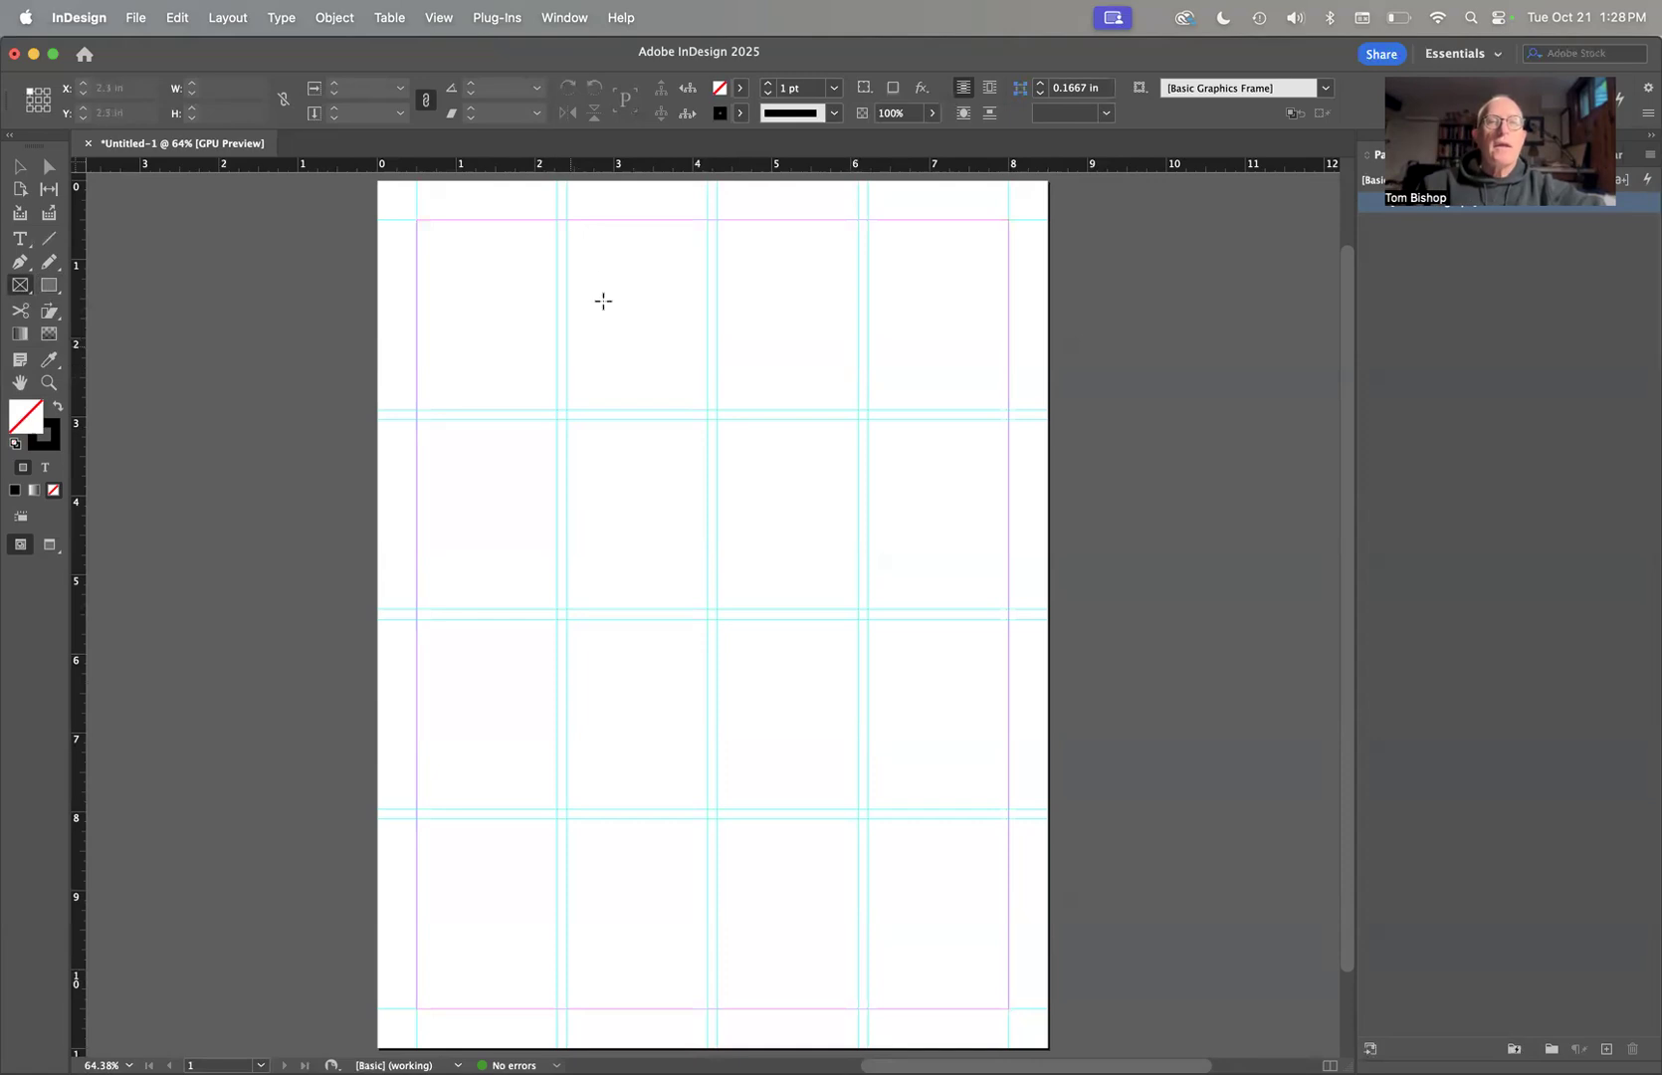
drag(566, 221, 706, 412)
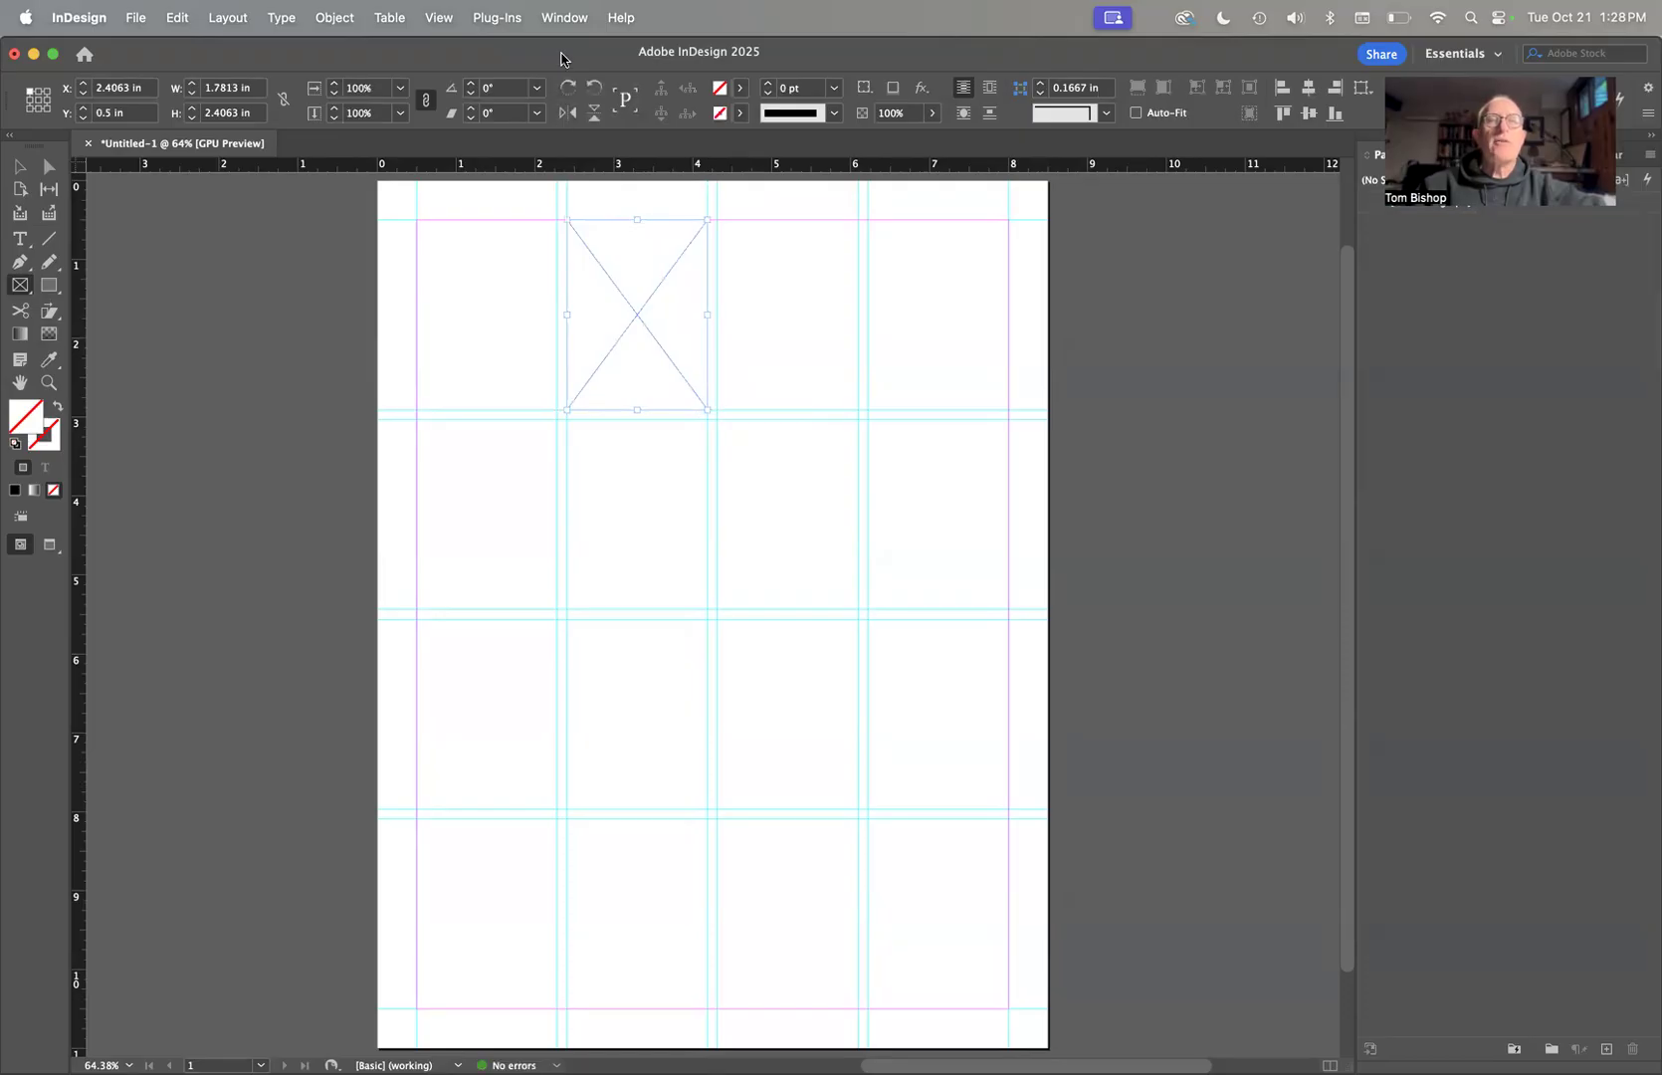
click(445, 17)
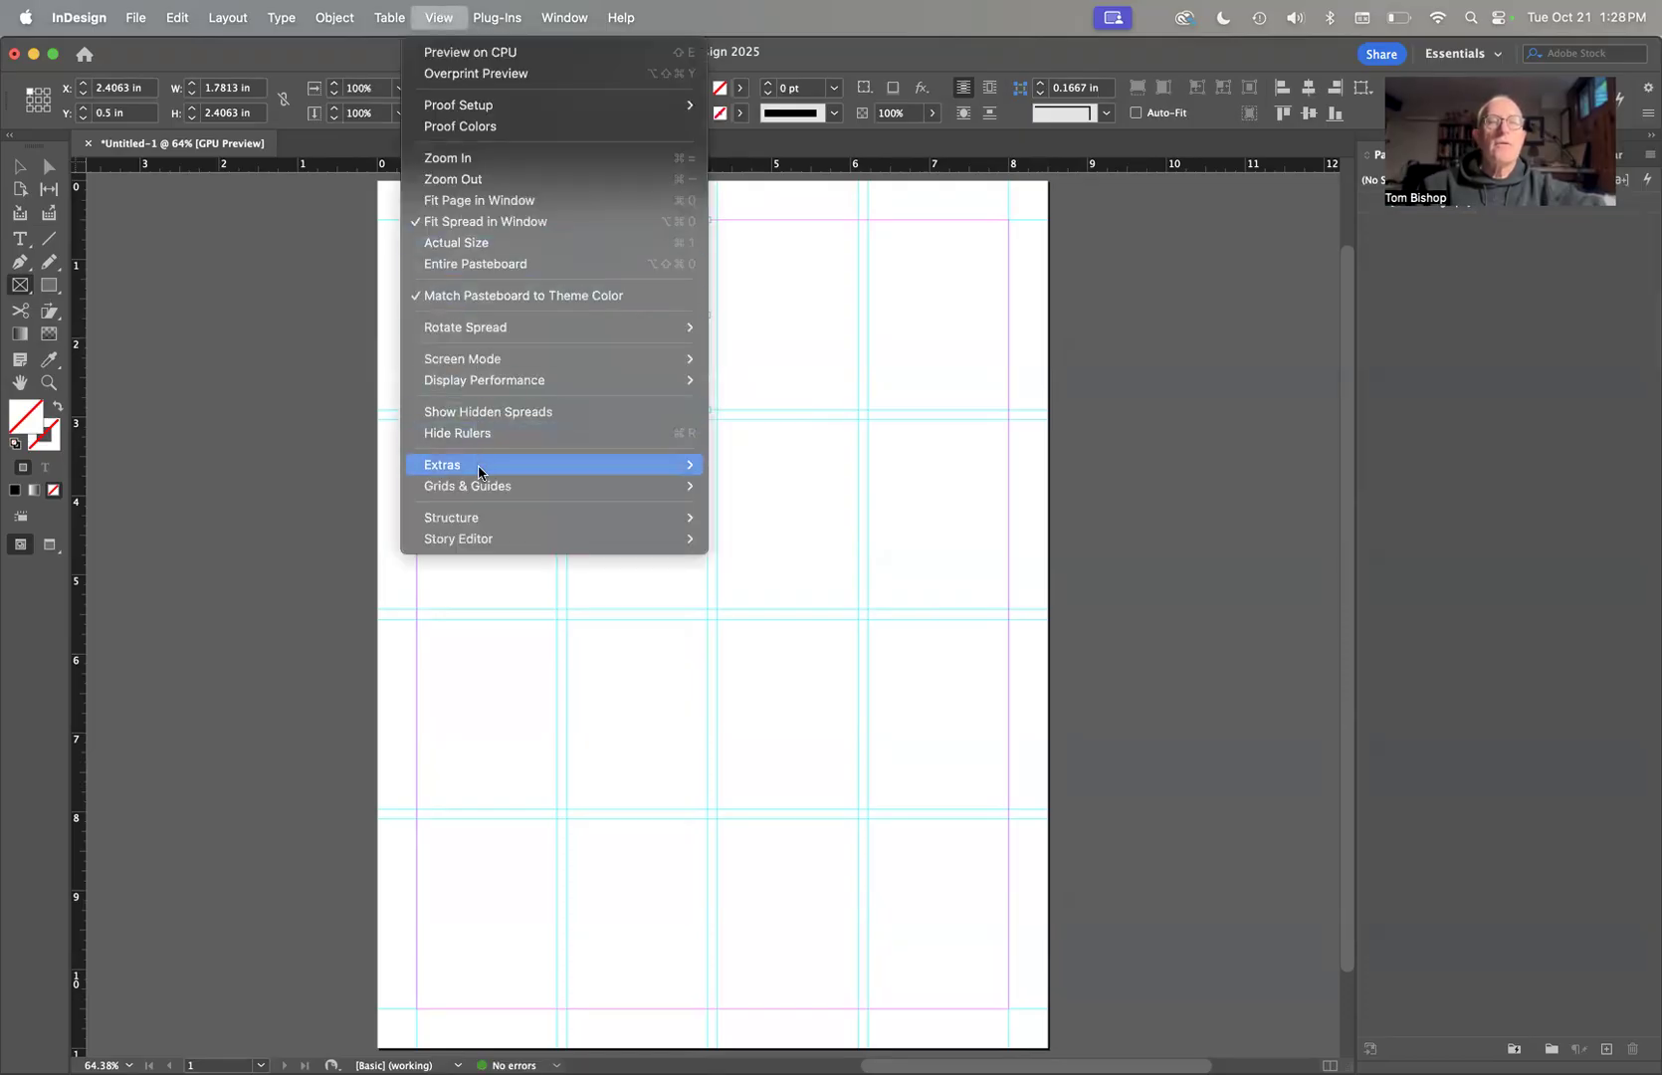
mouse_move(481, 486)
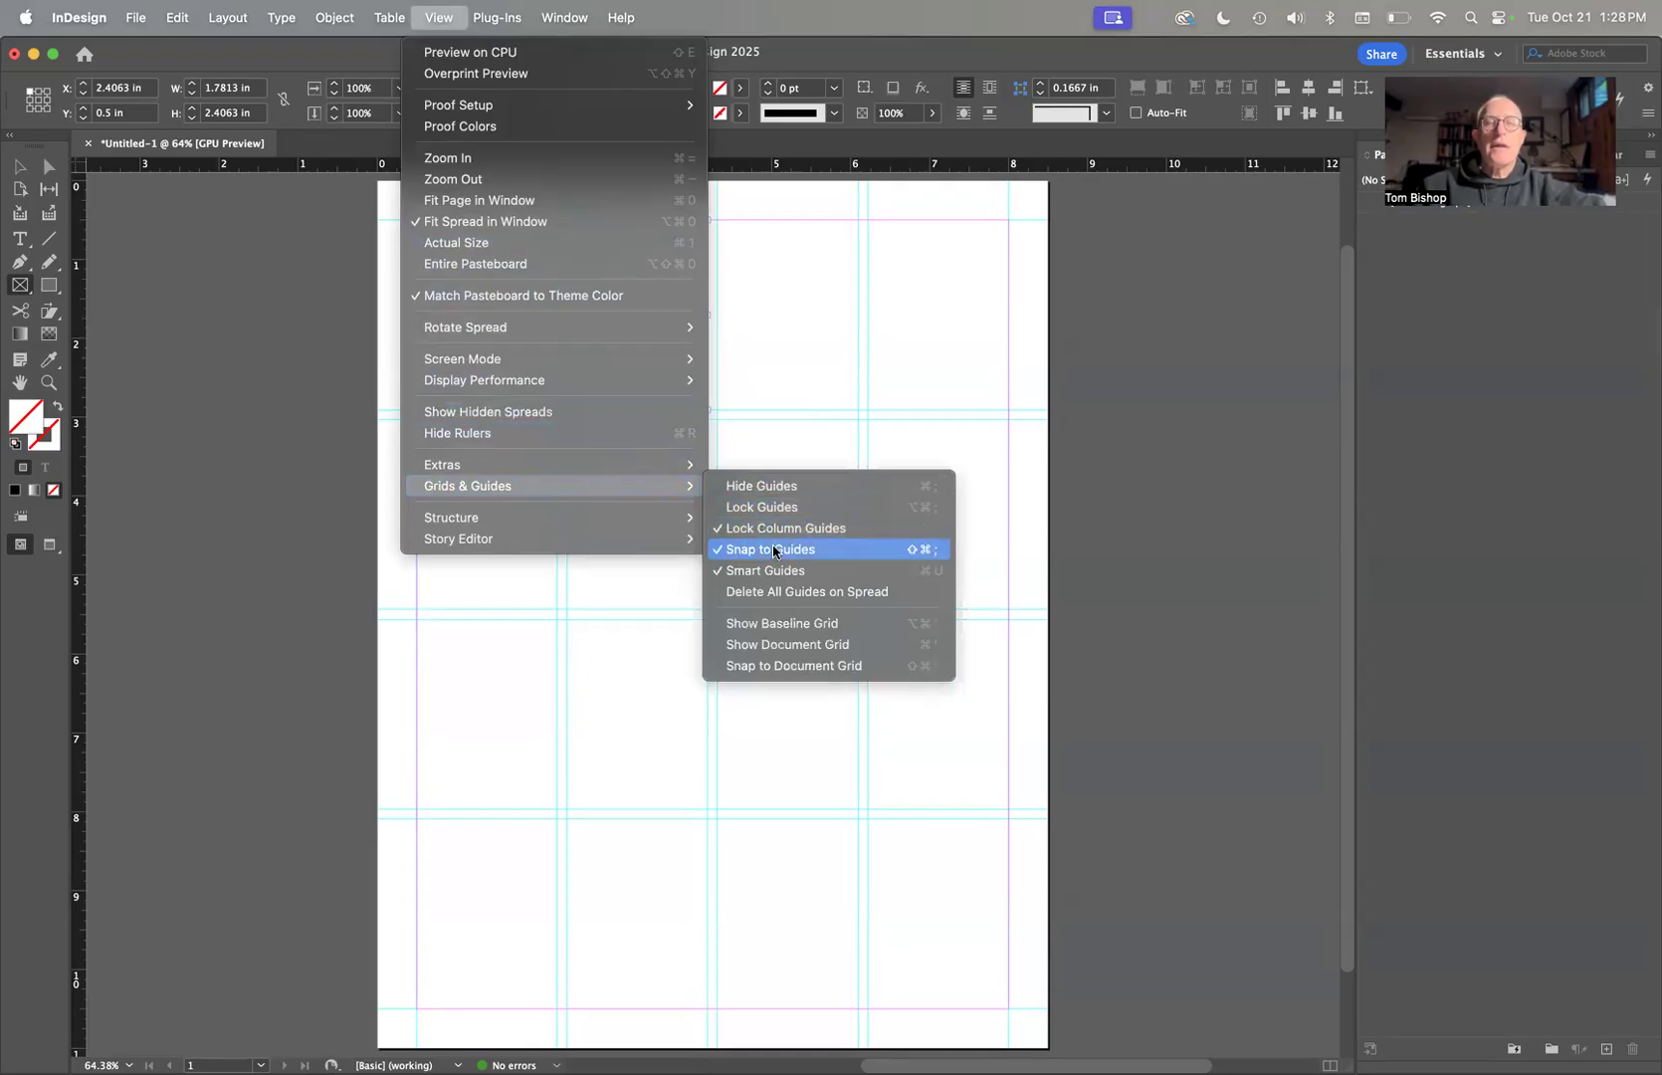
click(640, 622)
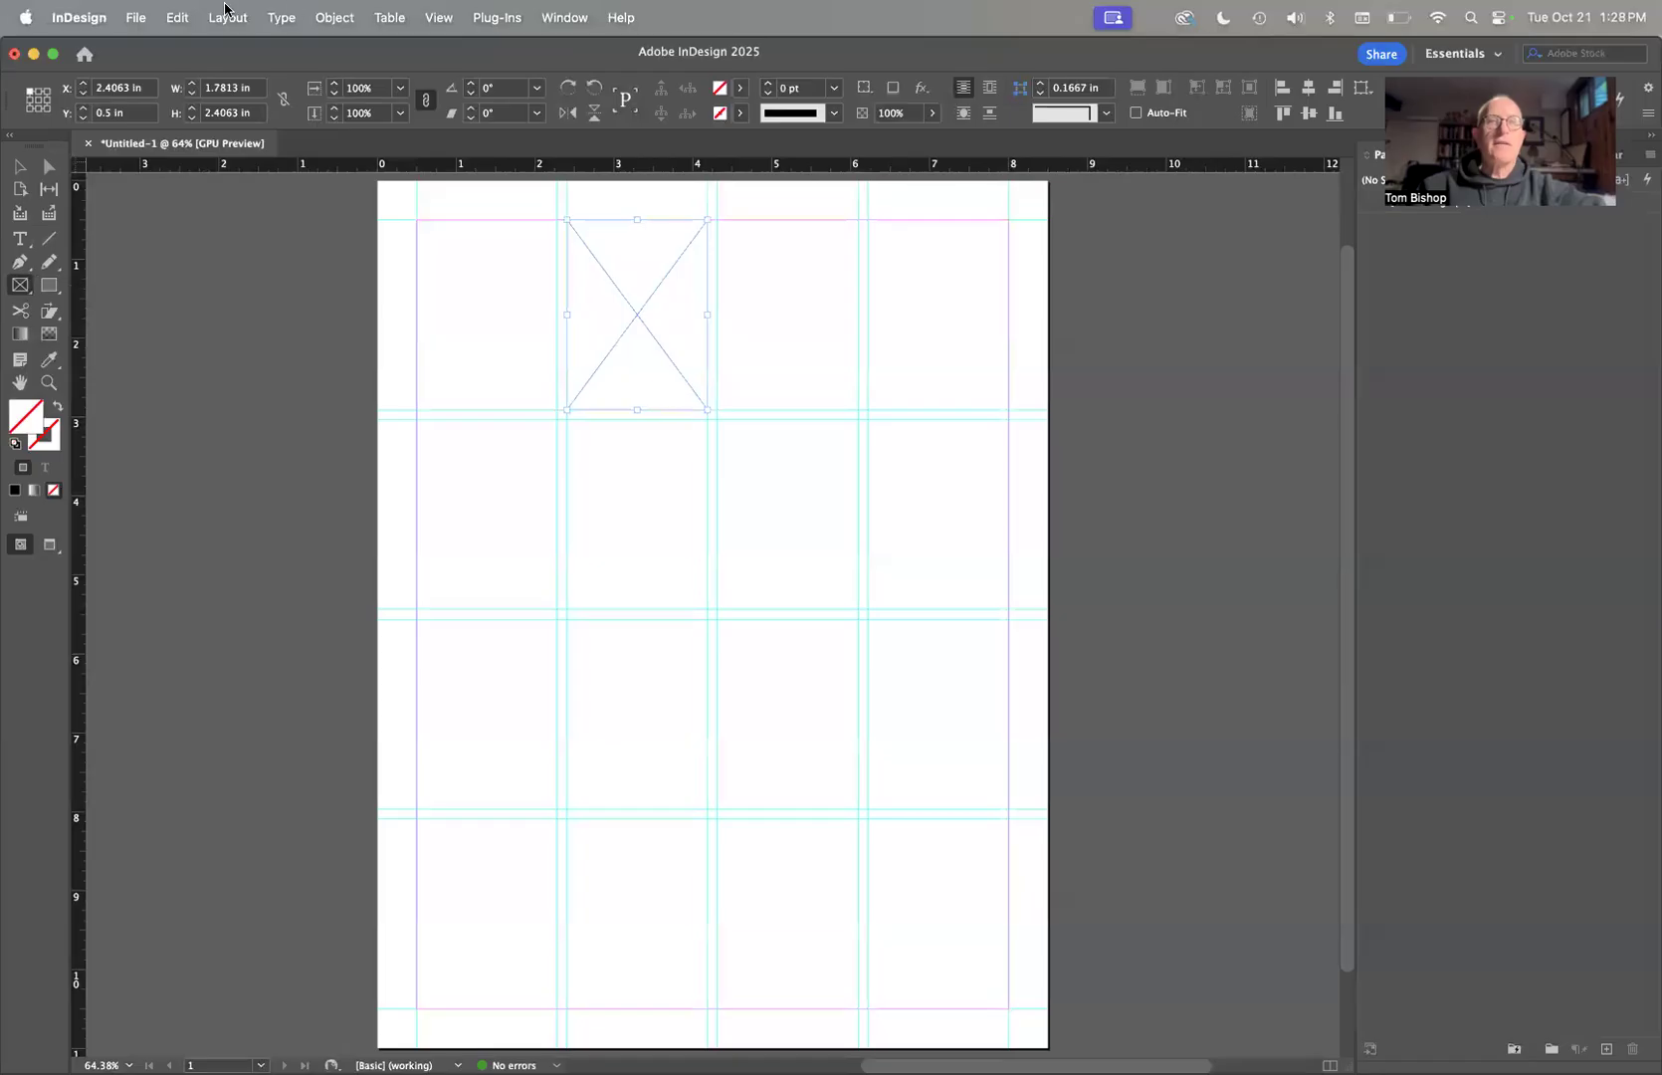
Start placing an image in the frame and browse to the In-class Exercise folder inside Week 7 Composition.
click(140, 20)
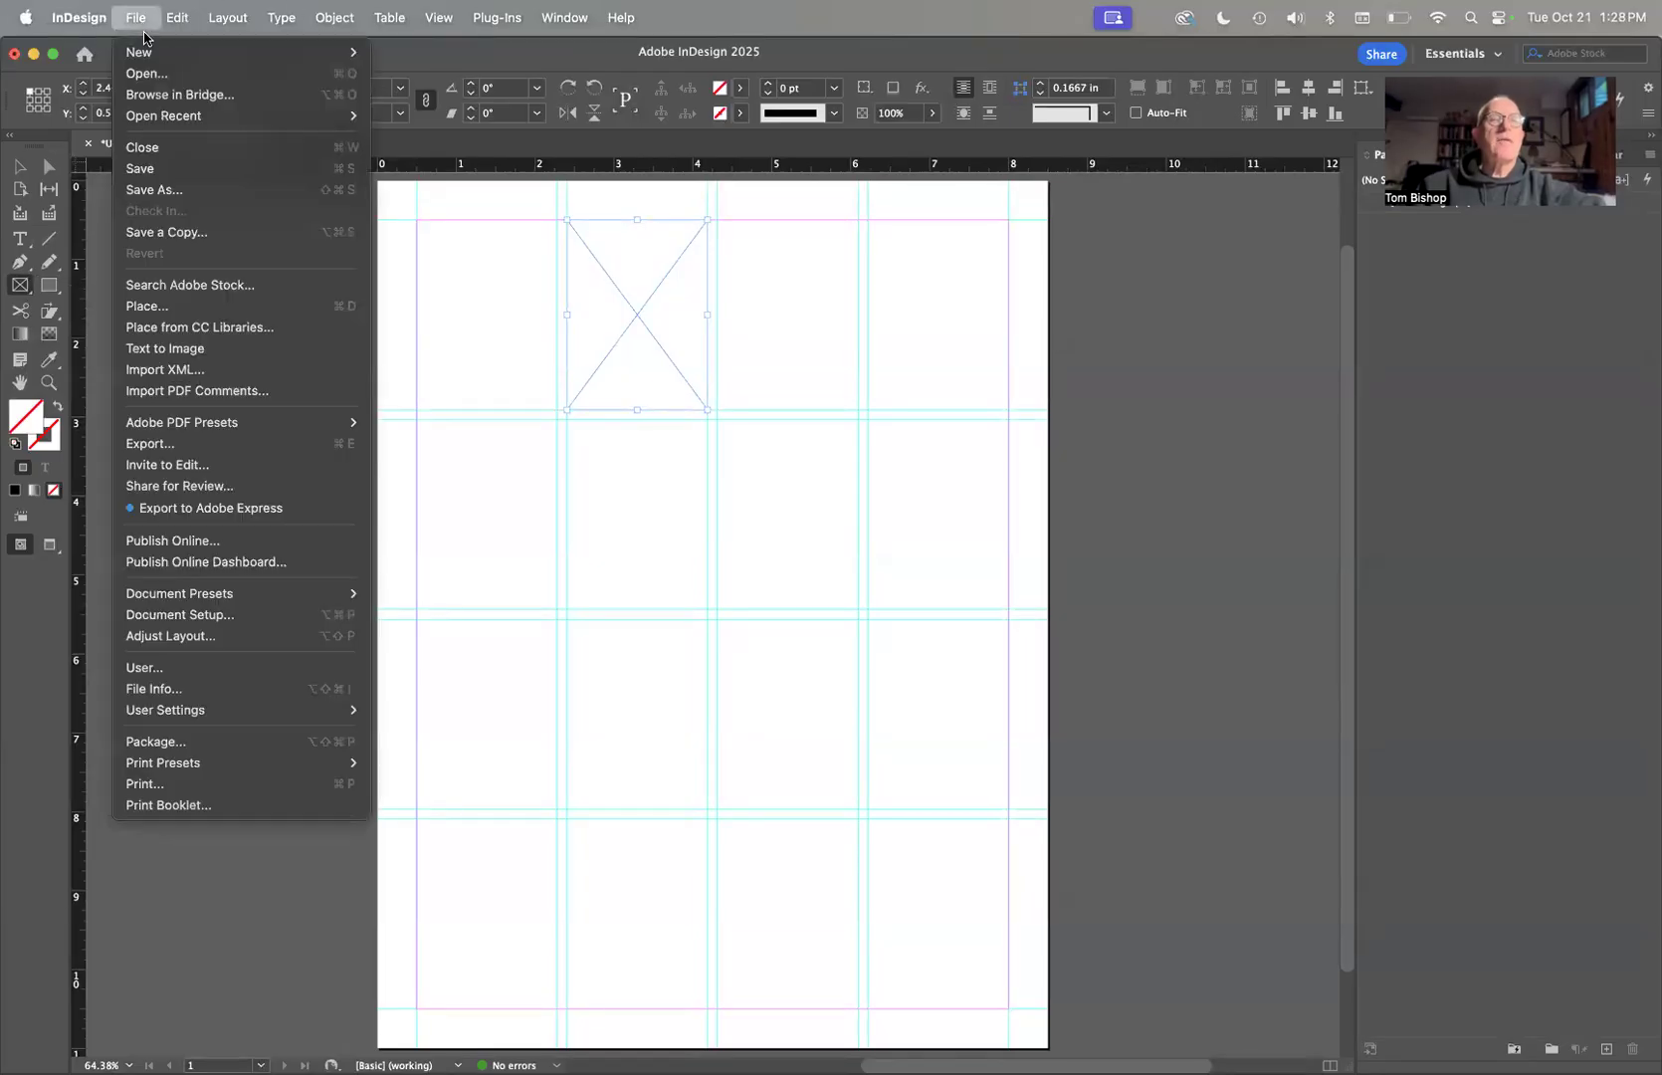
click(178, 311)
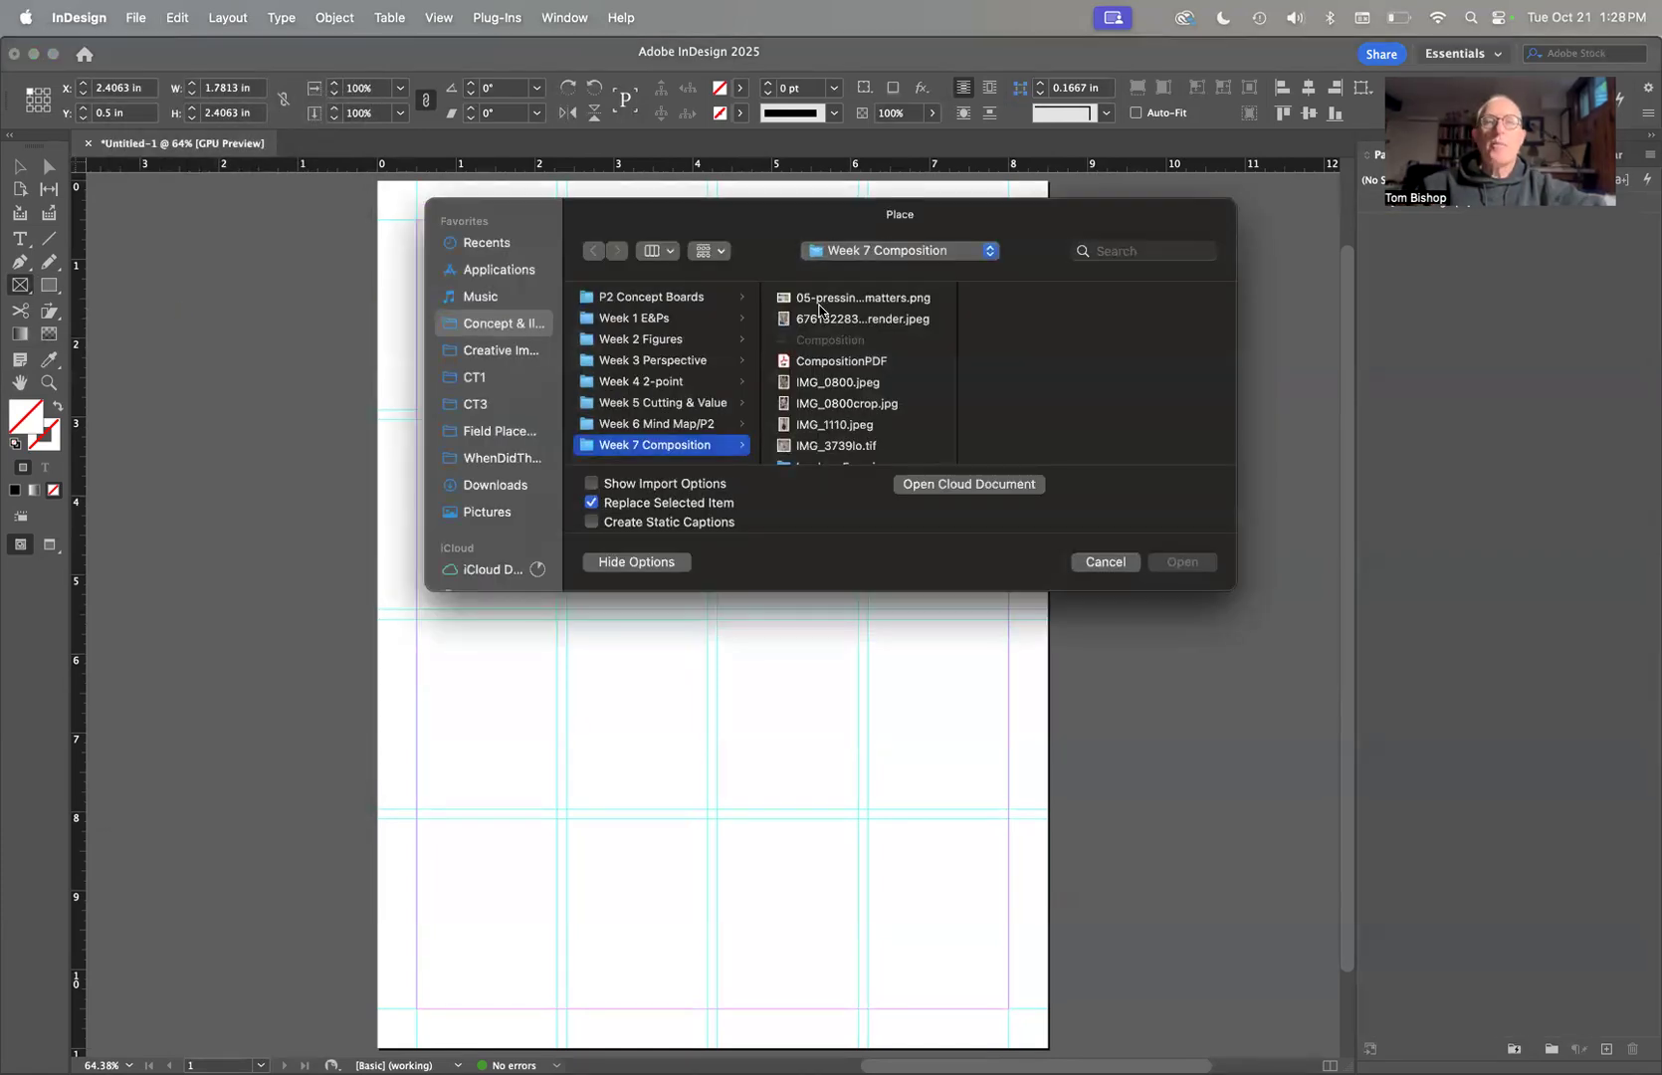
scroll(847, 413, down, 3)
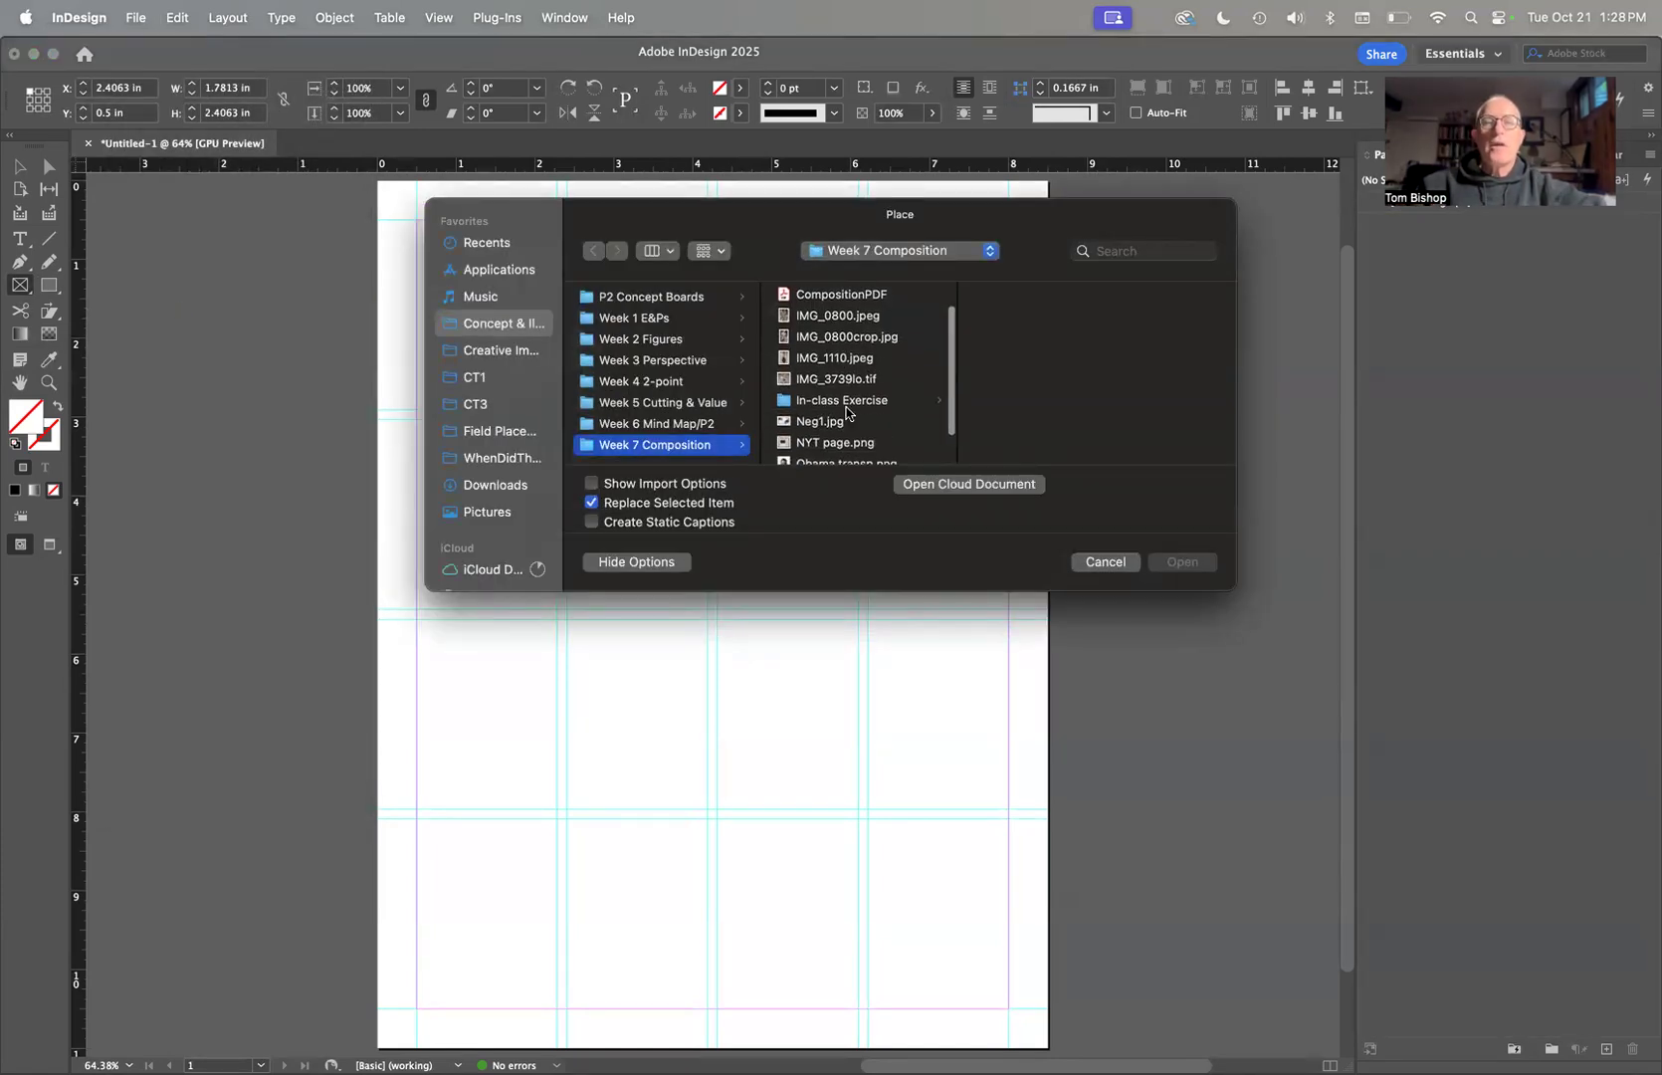
click(876, 400)
click(1105, 299)
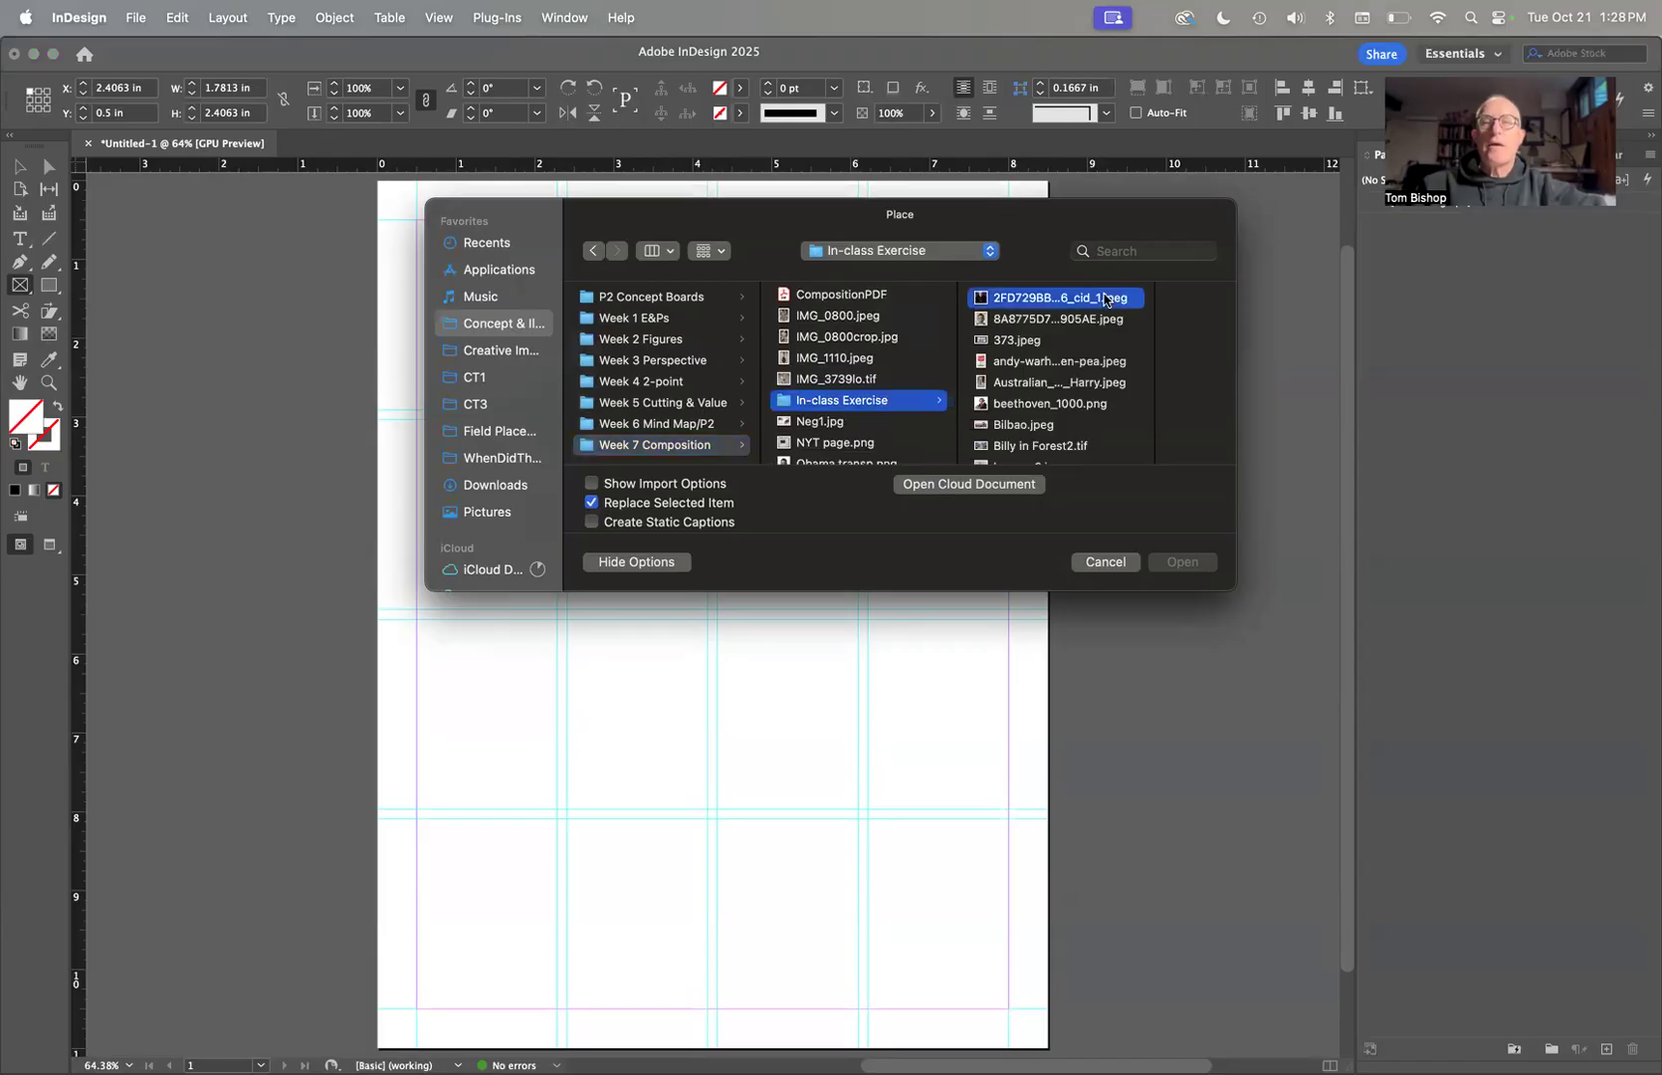
Preview several images in the In-class Exercise folder and place cassatt1.jpg in the frame.
click(895, 364)
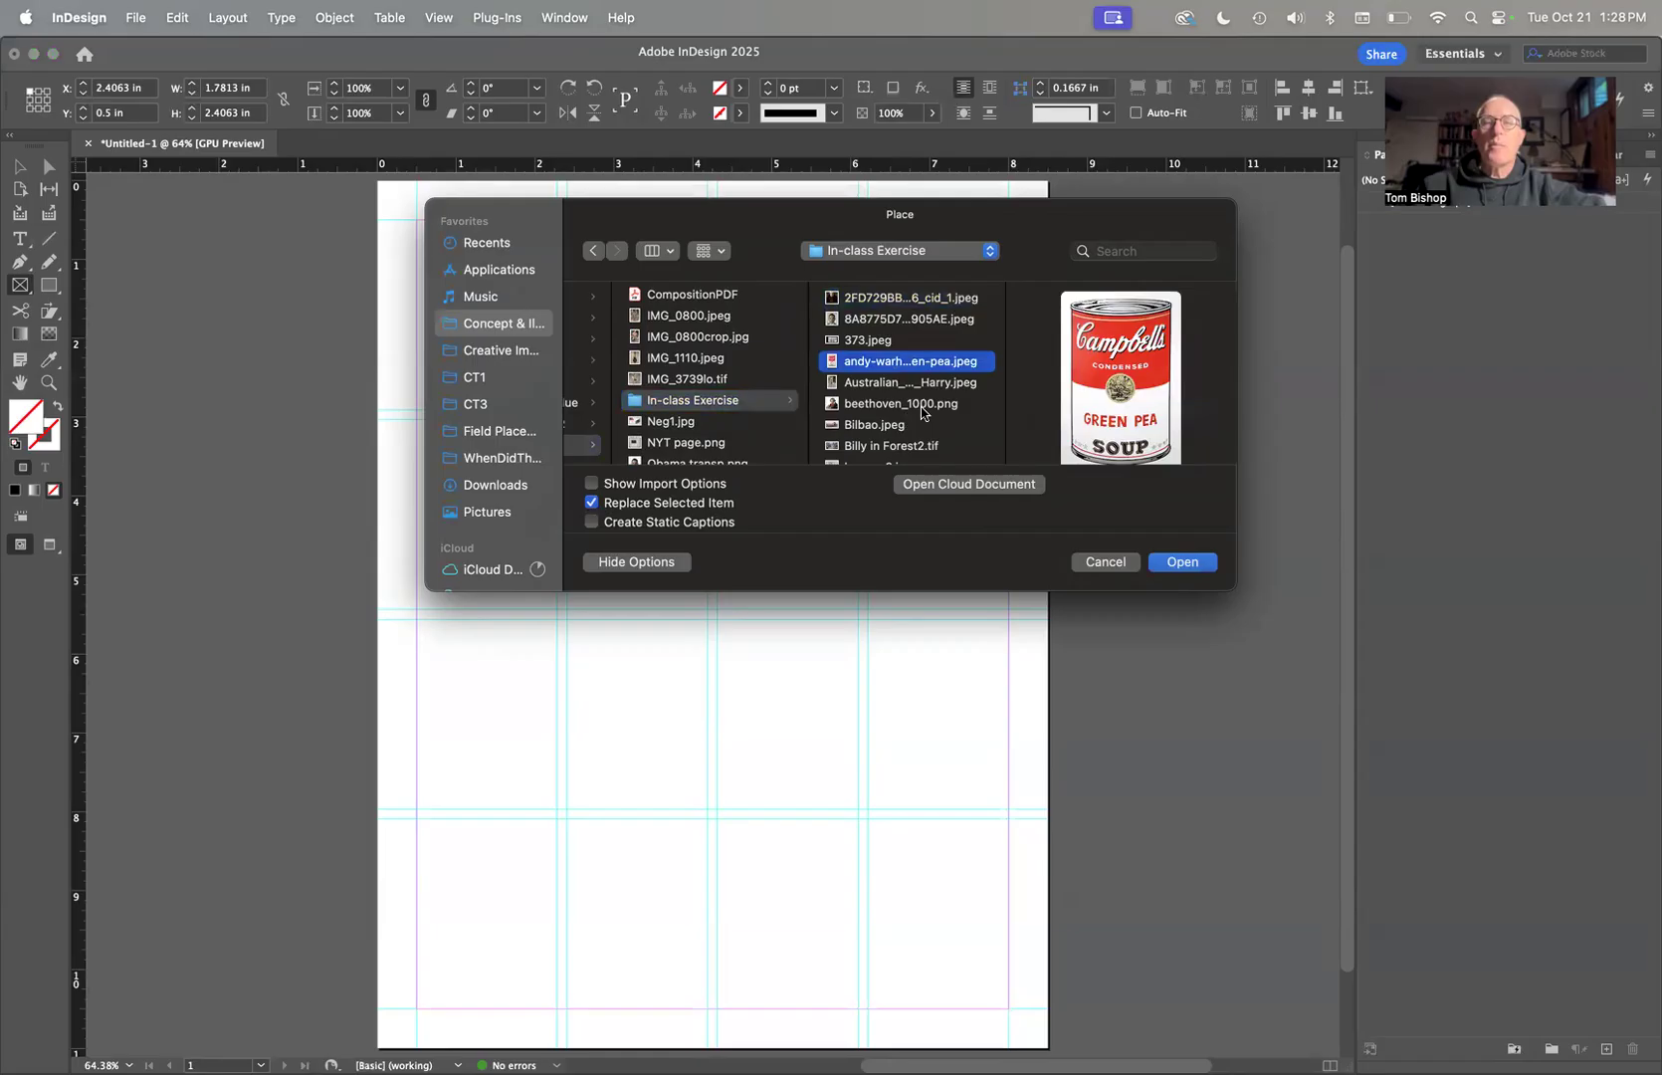
click(921, 406)
click(900, 426)
scroll(899, 426, down, 5)
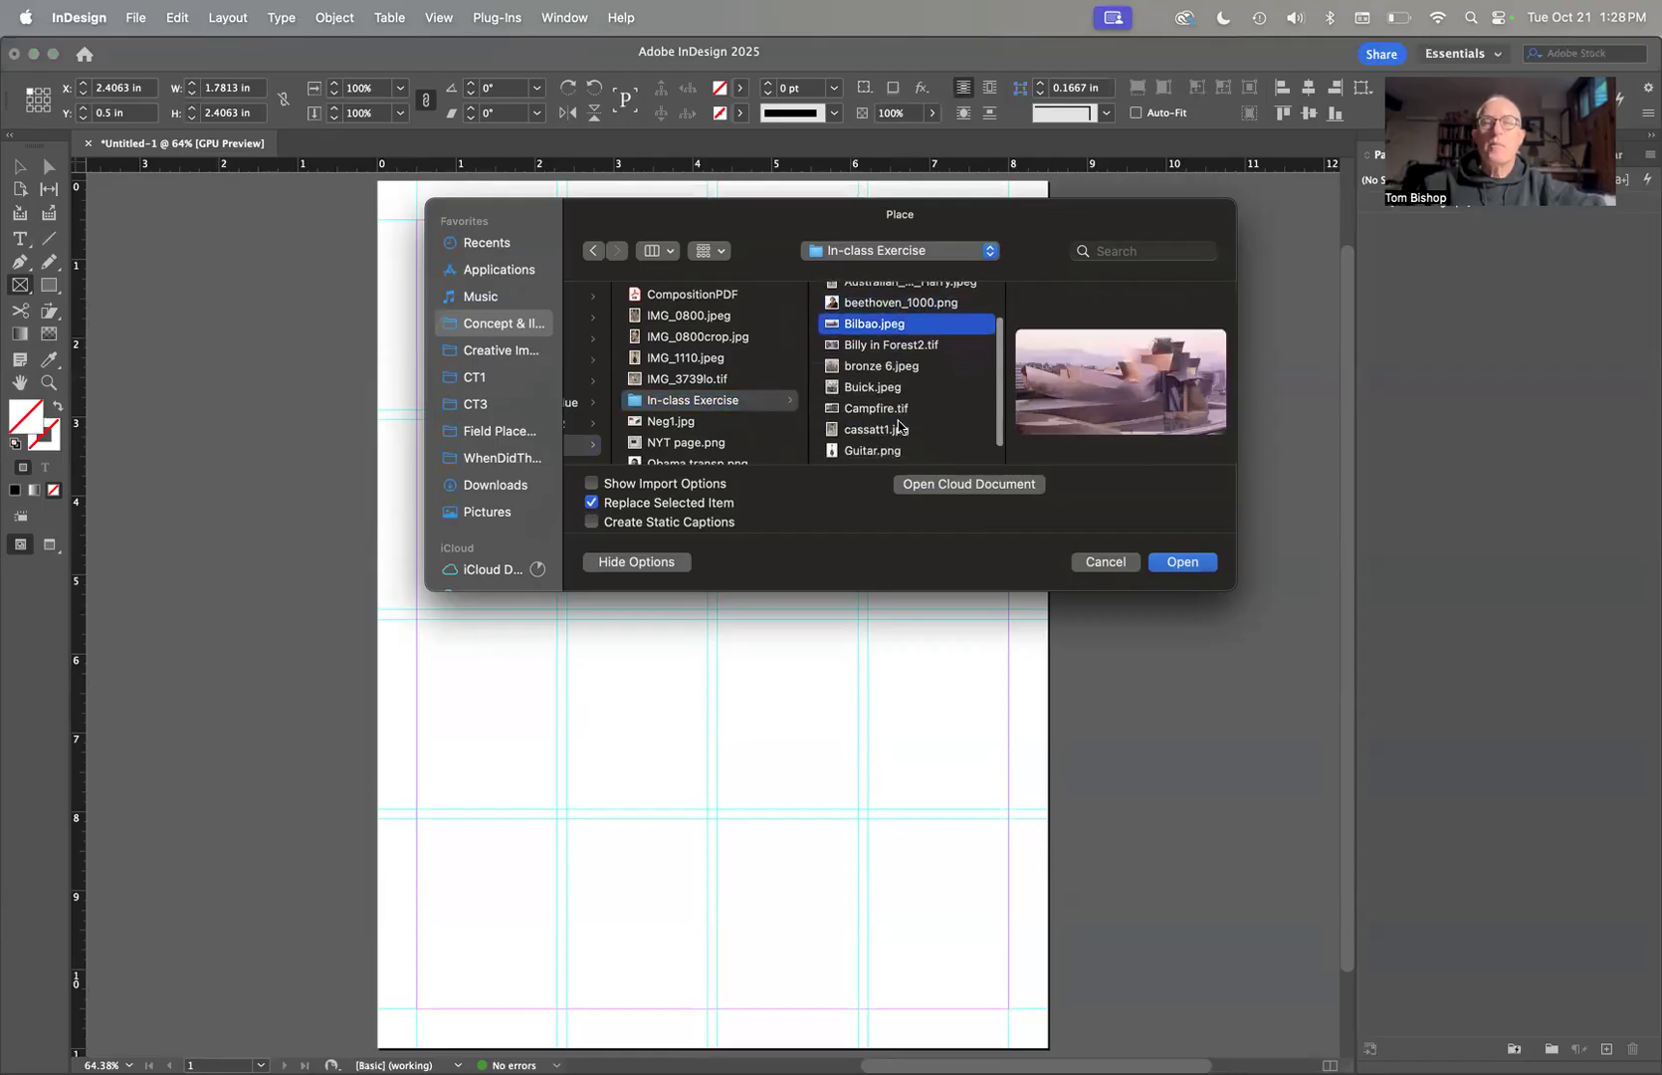
click(887, 388)
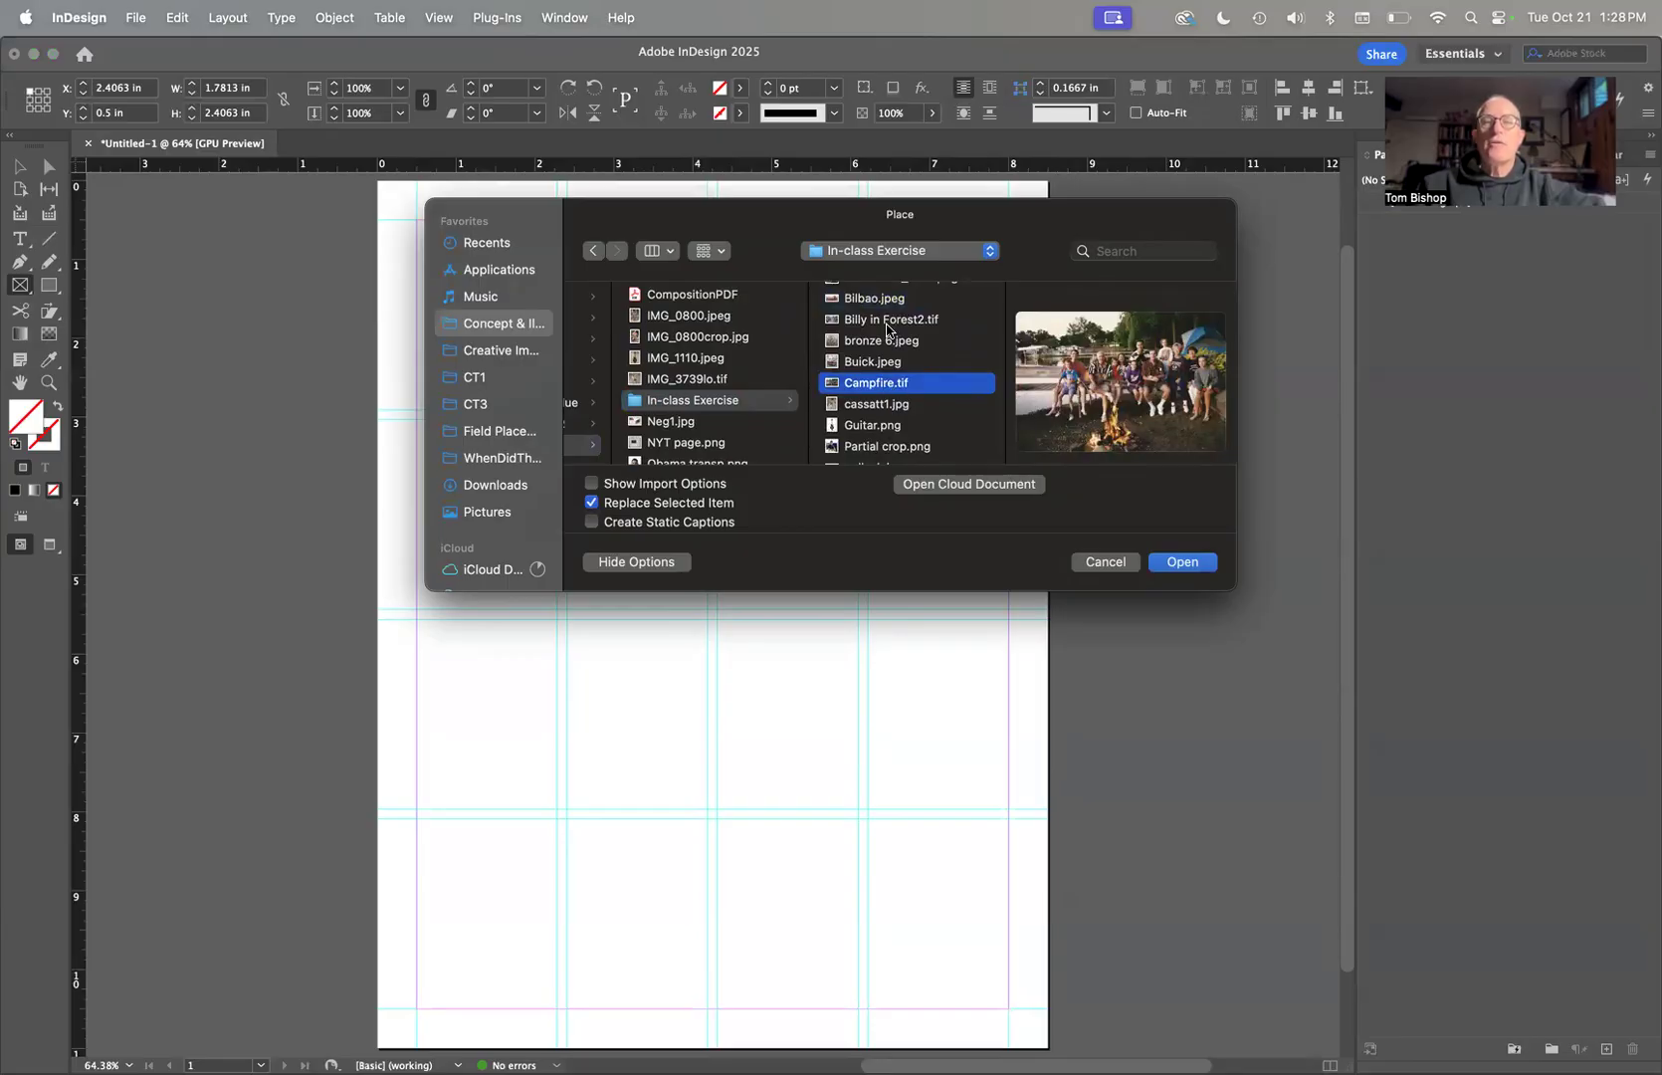
scroll(887, 328, down, 1)
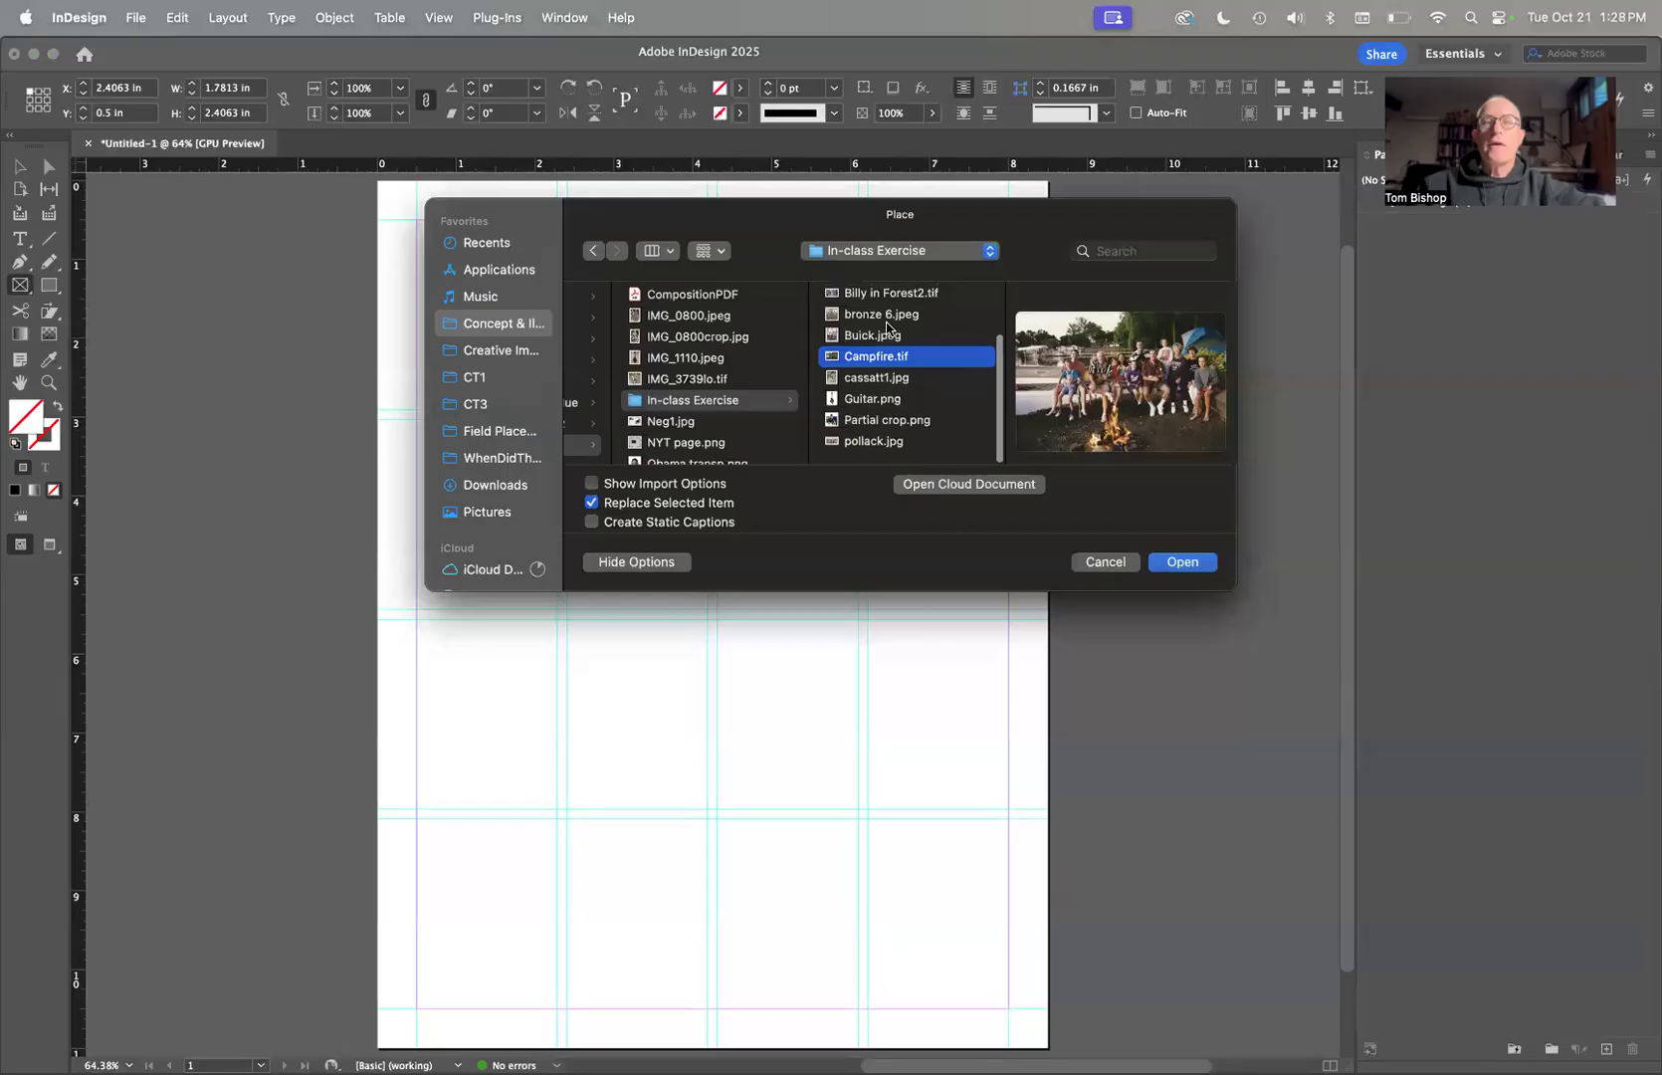
click(879, 383)
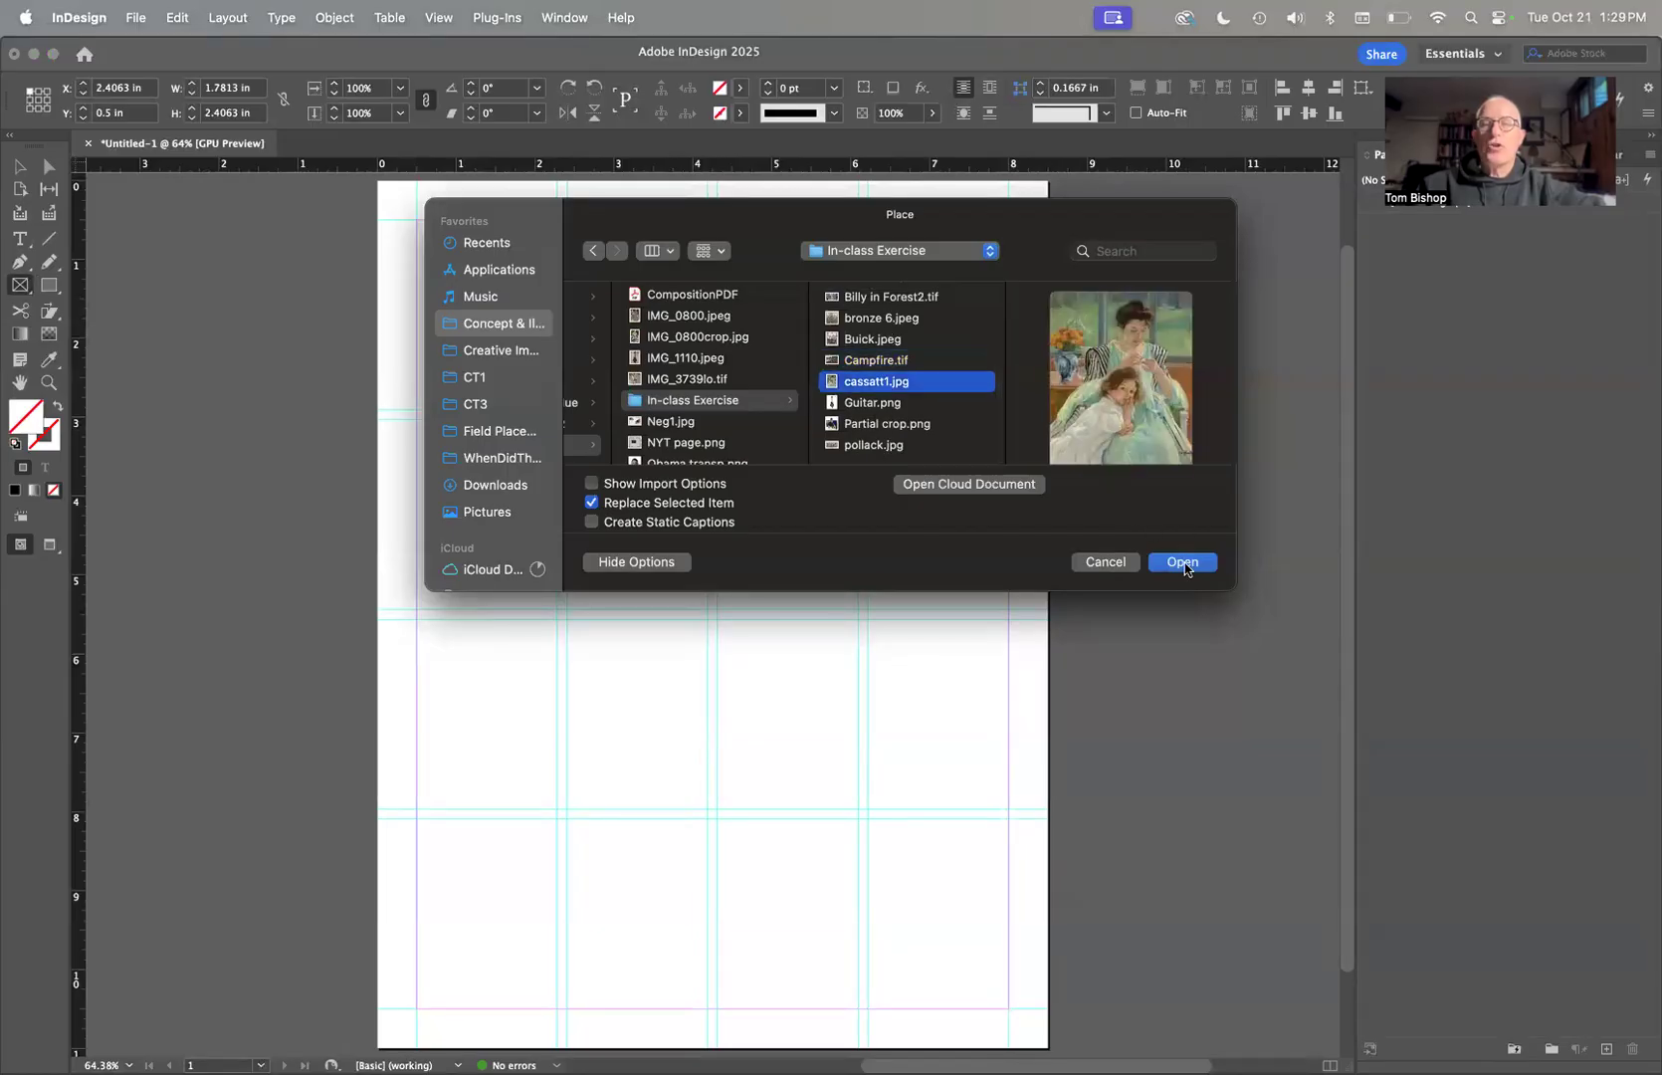
click(1183, 563)
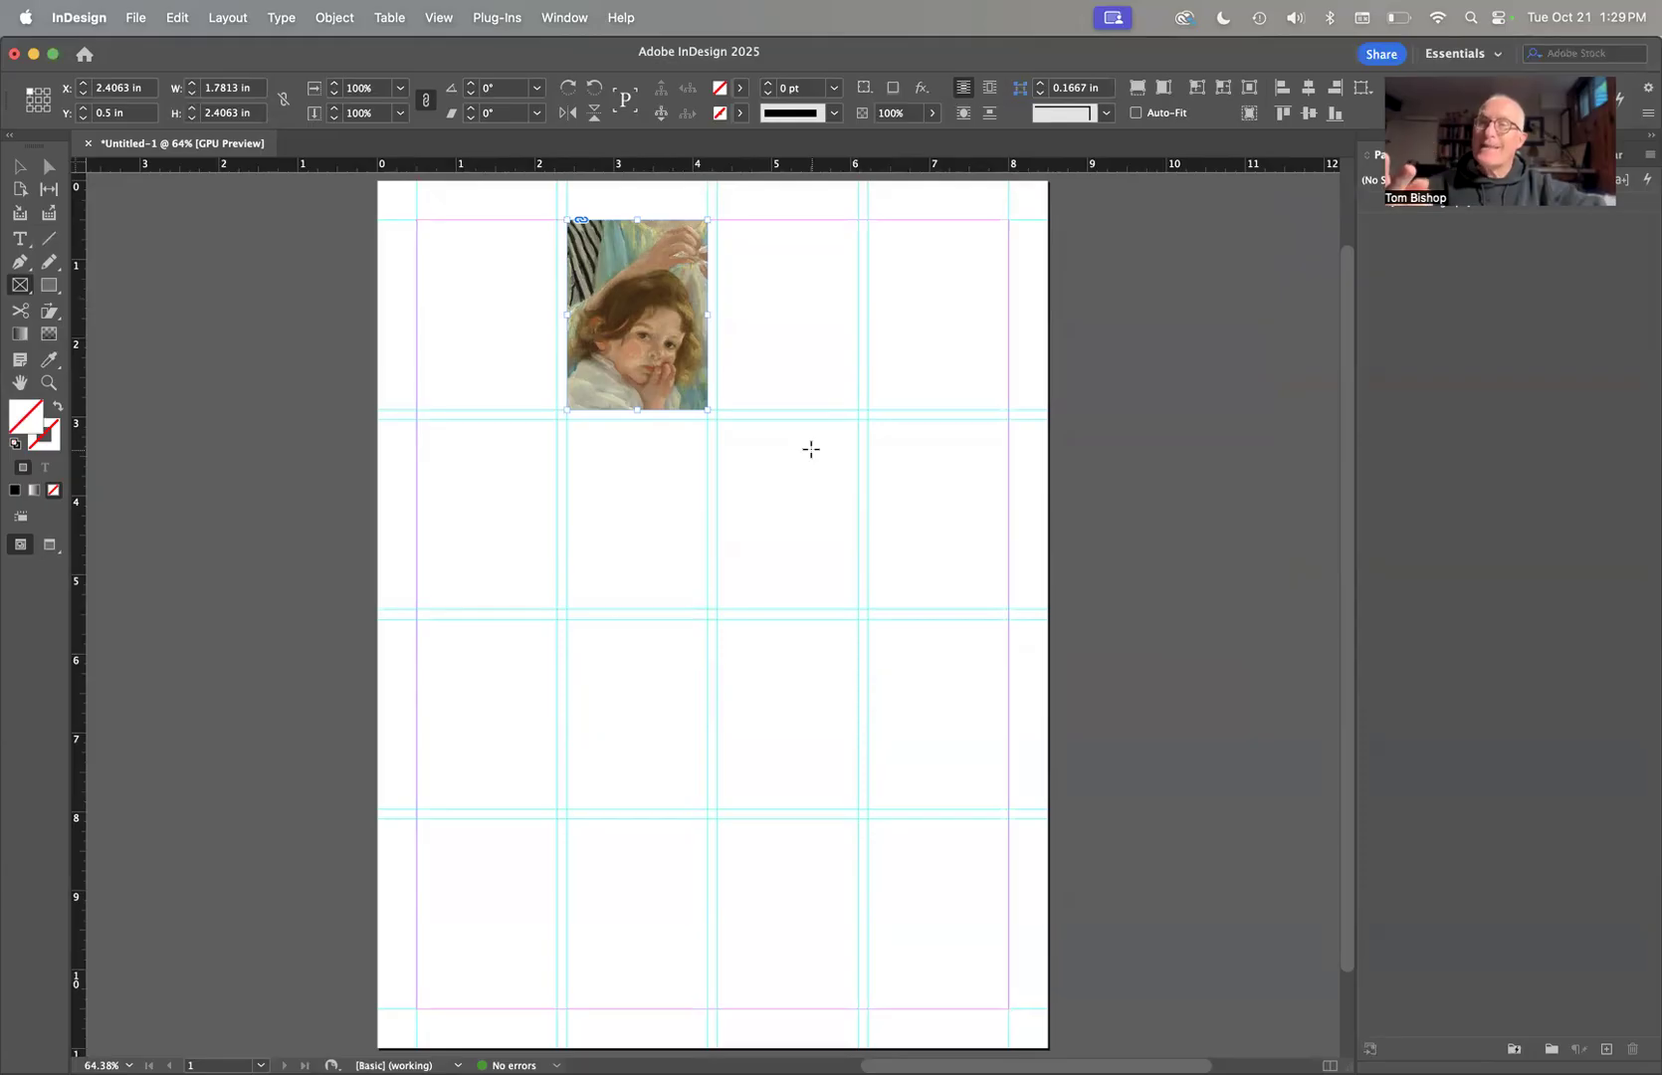
Fit the placed painting with Fill Frame Proportionally so it covers the whole frame.
click(336, 19)
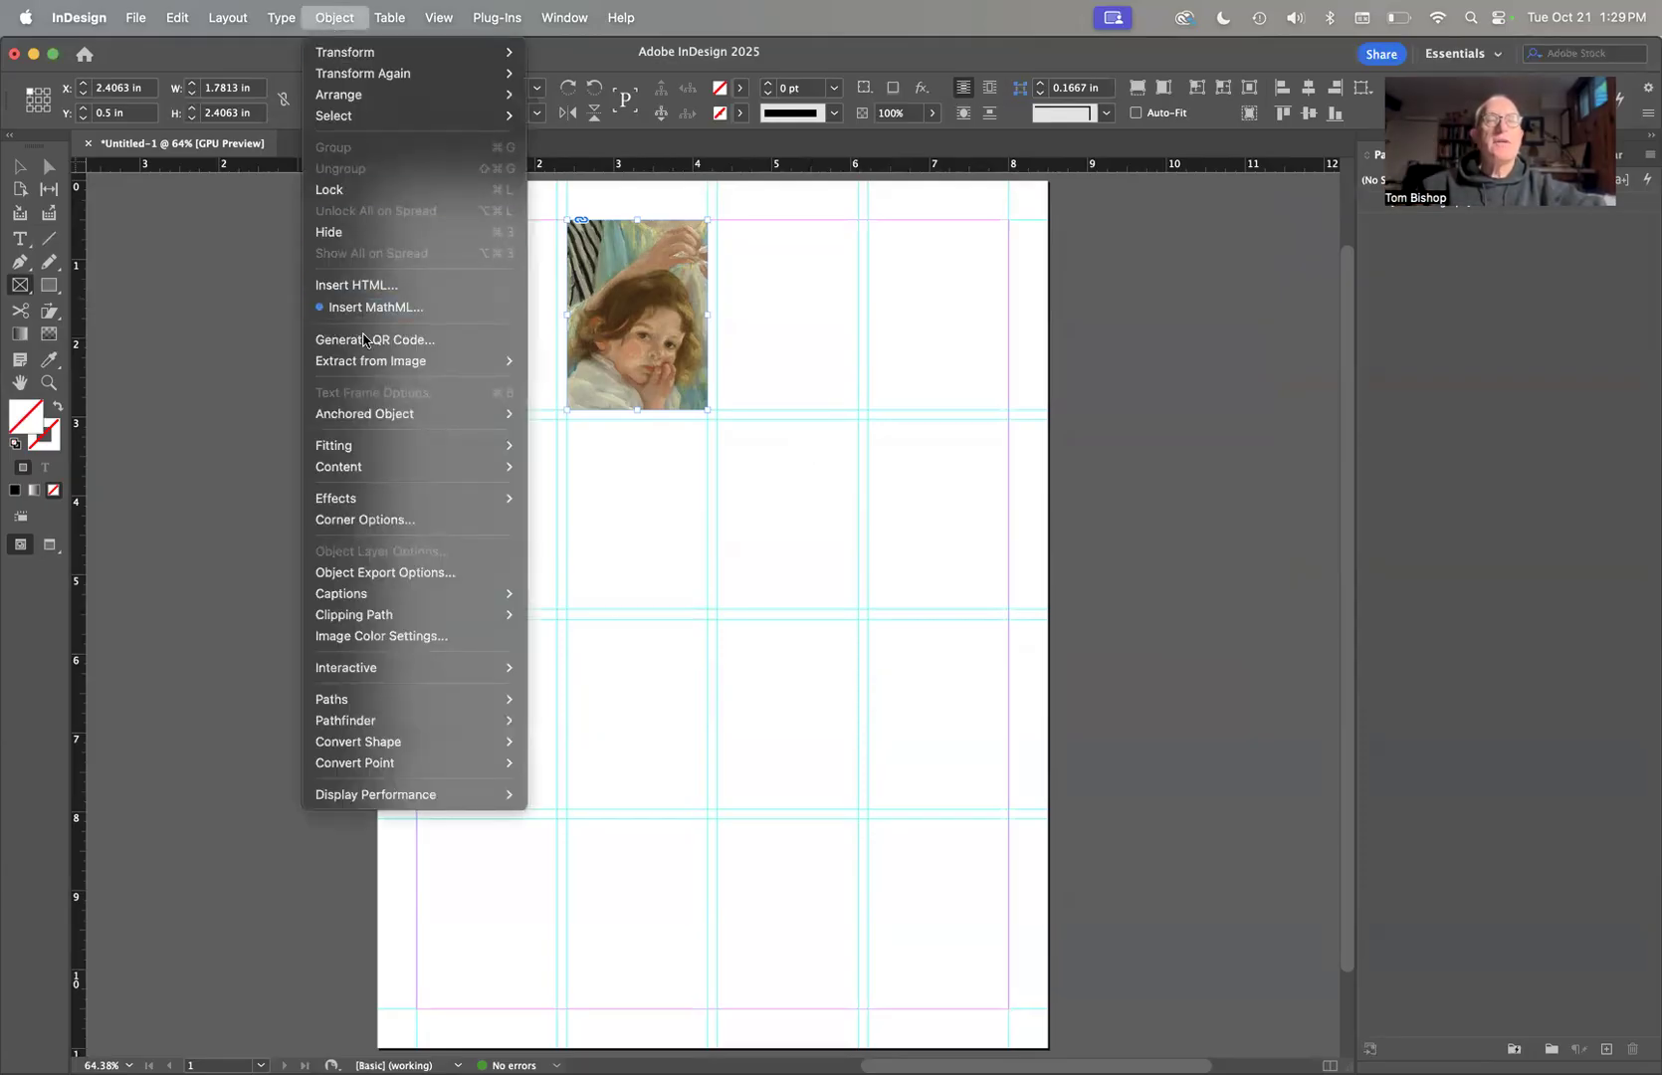
mouse_move(362, 450)
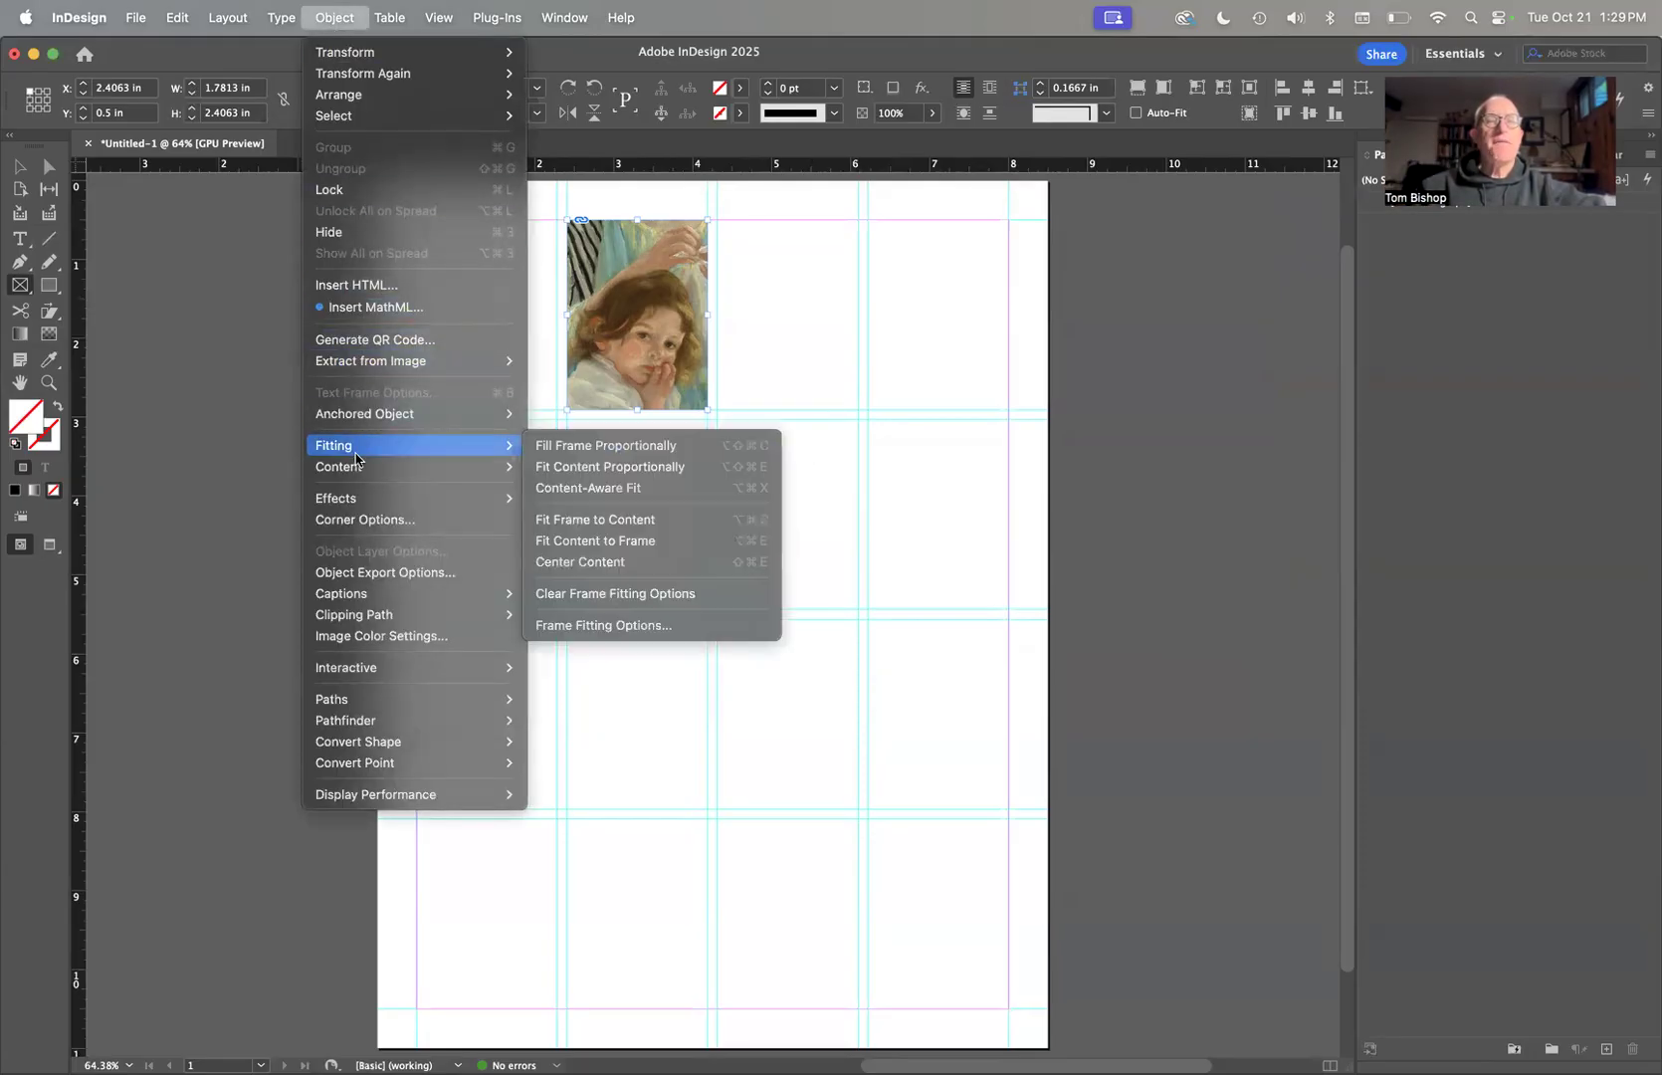
click(633, 445)
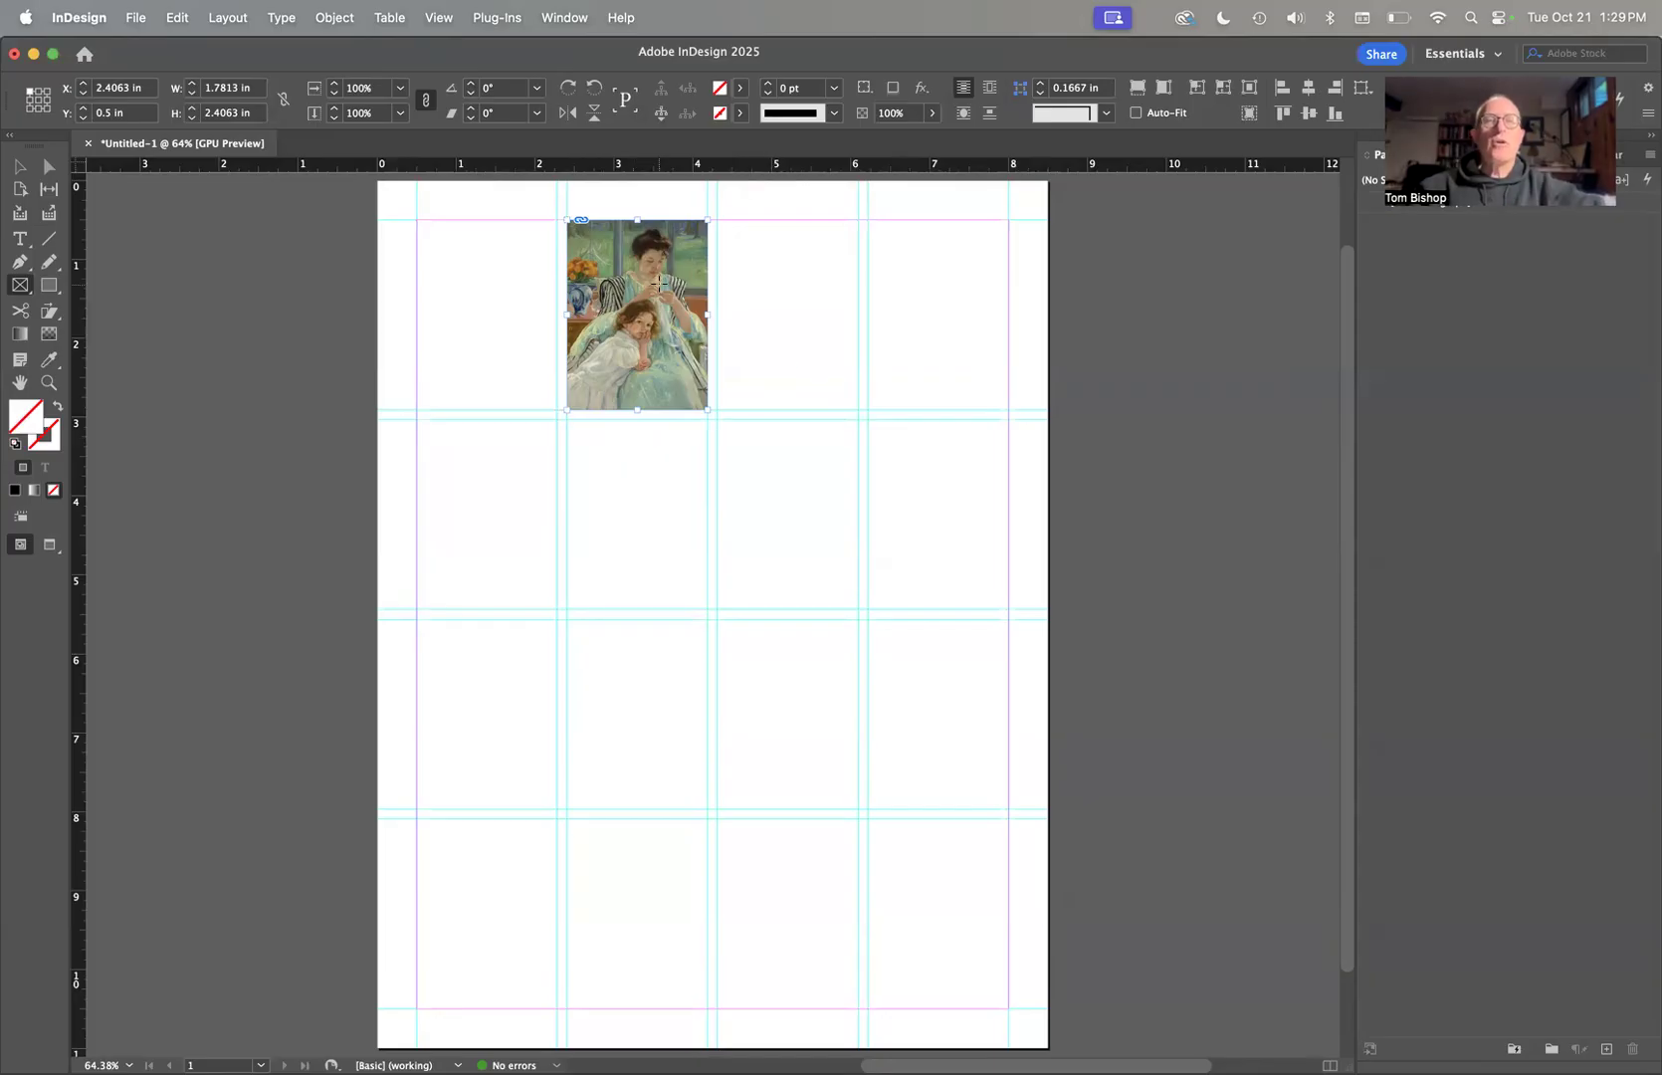
Try Fit Content Proportionally on the painting, and return it to Fill Frame Proportionally.
click(346, 16)
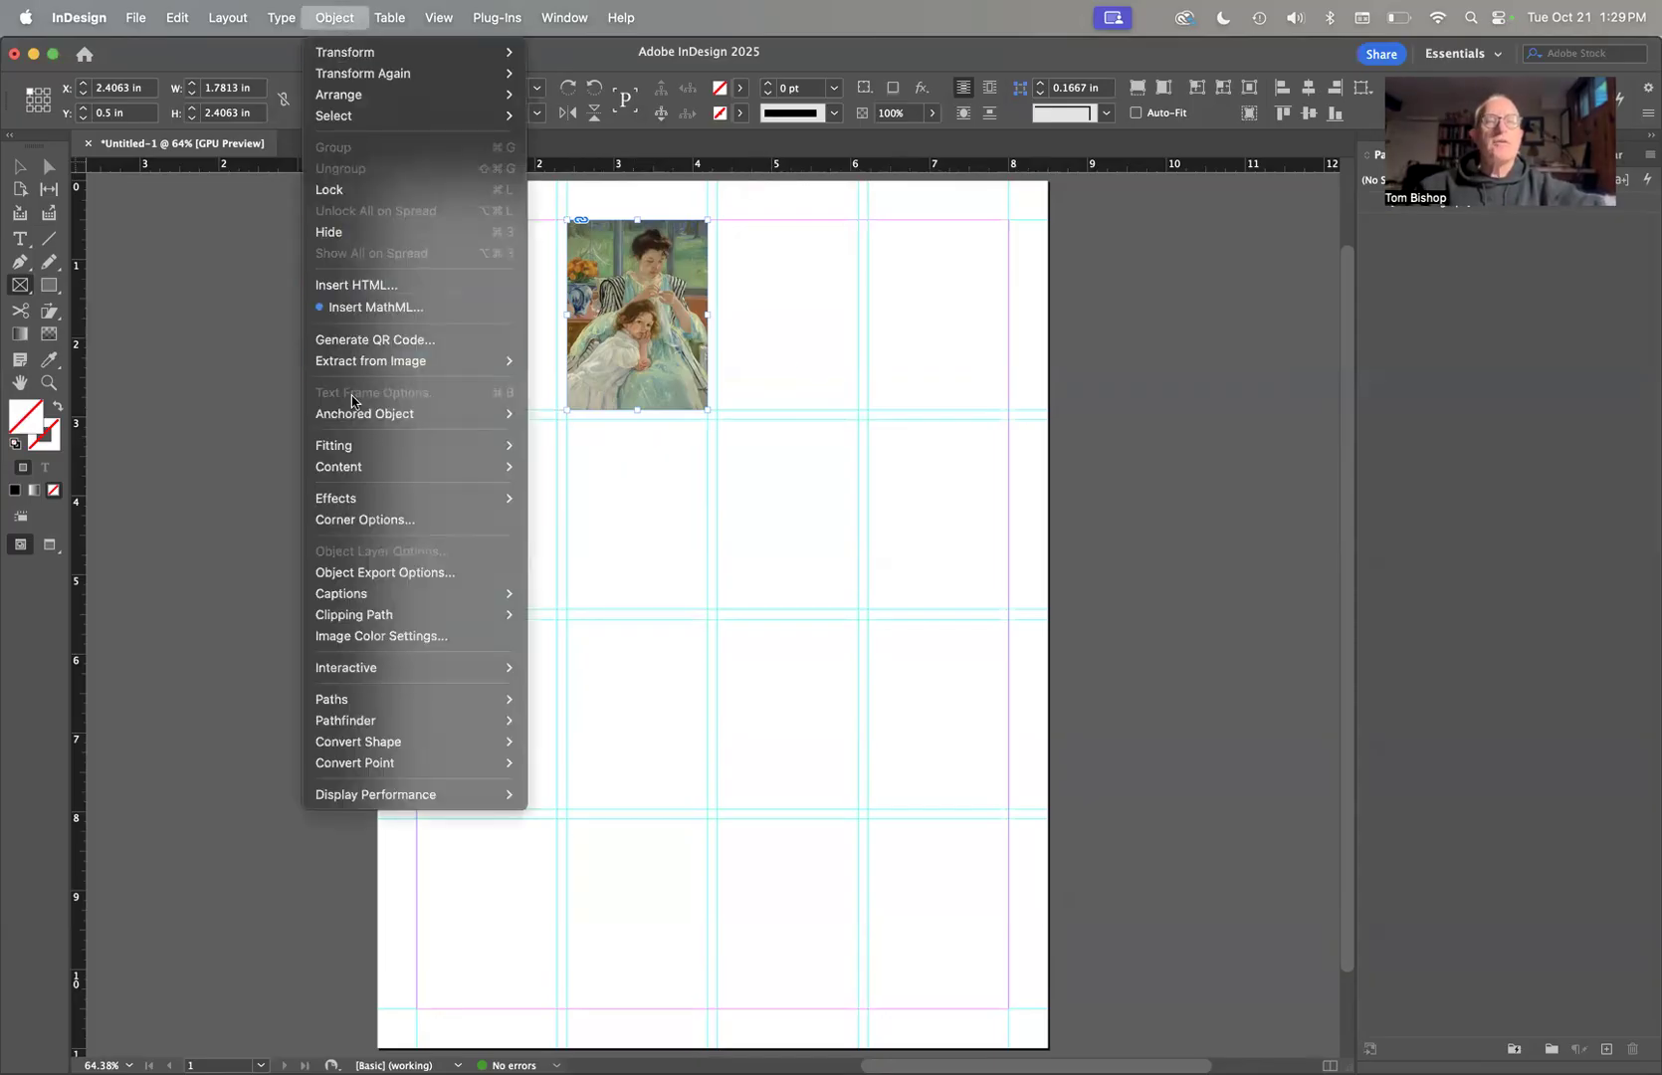
mouse_move(352, 444)
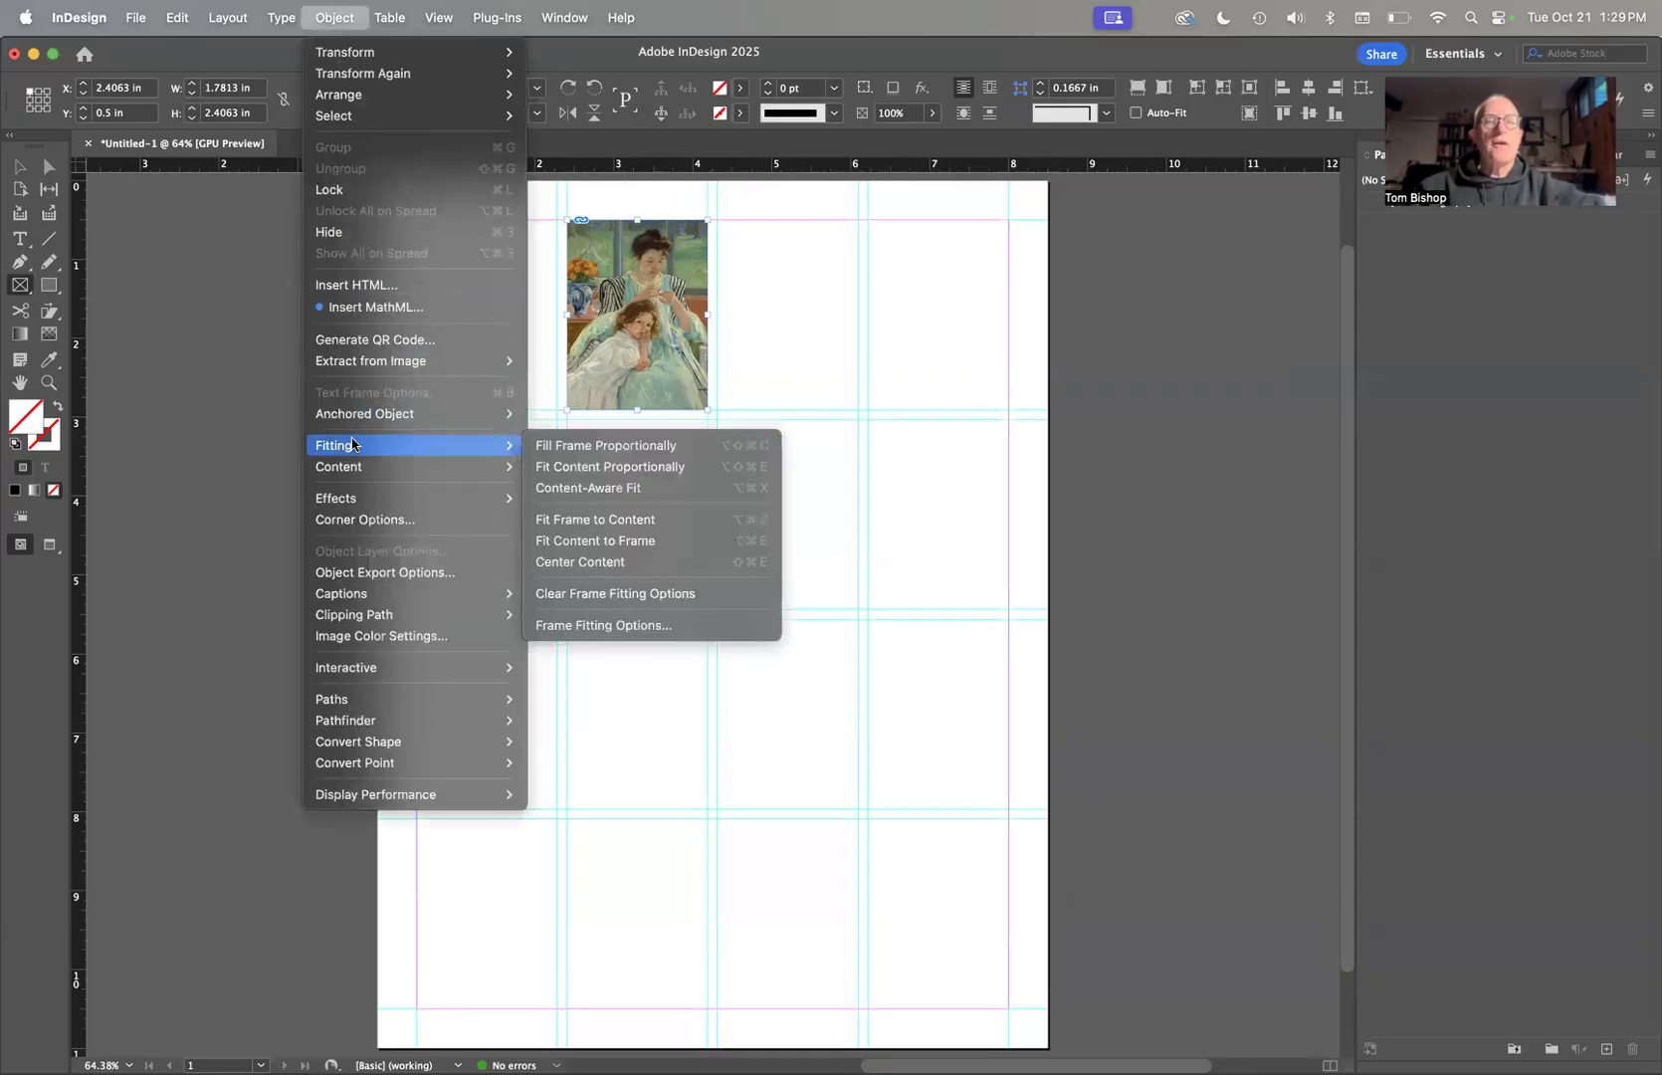
click(666, 467)
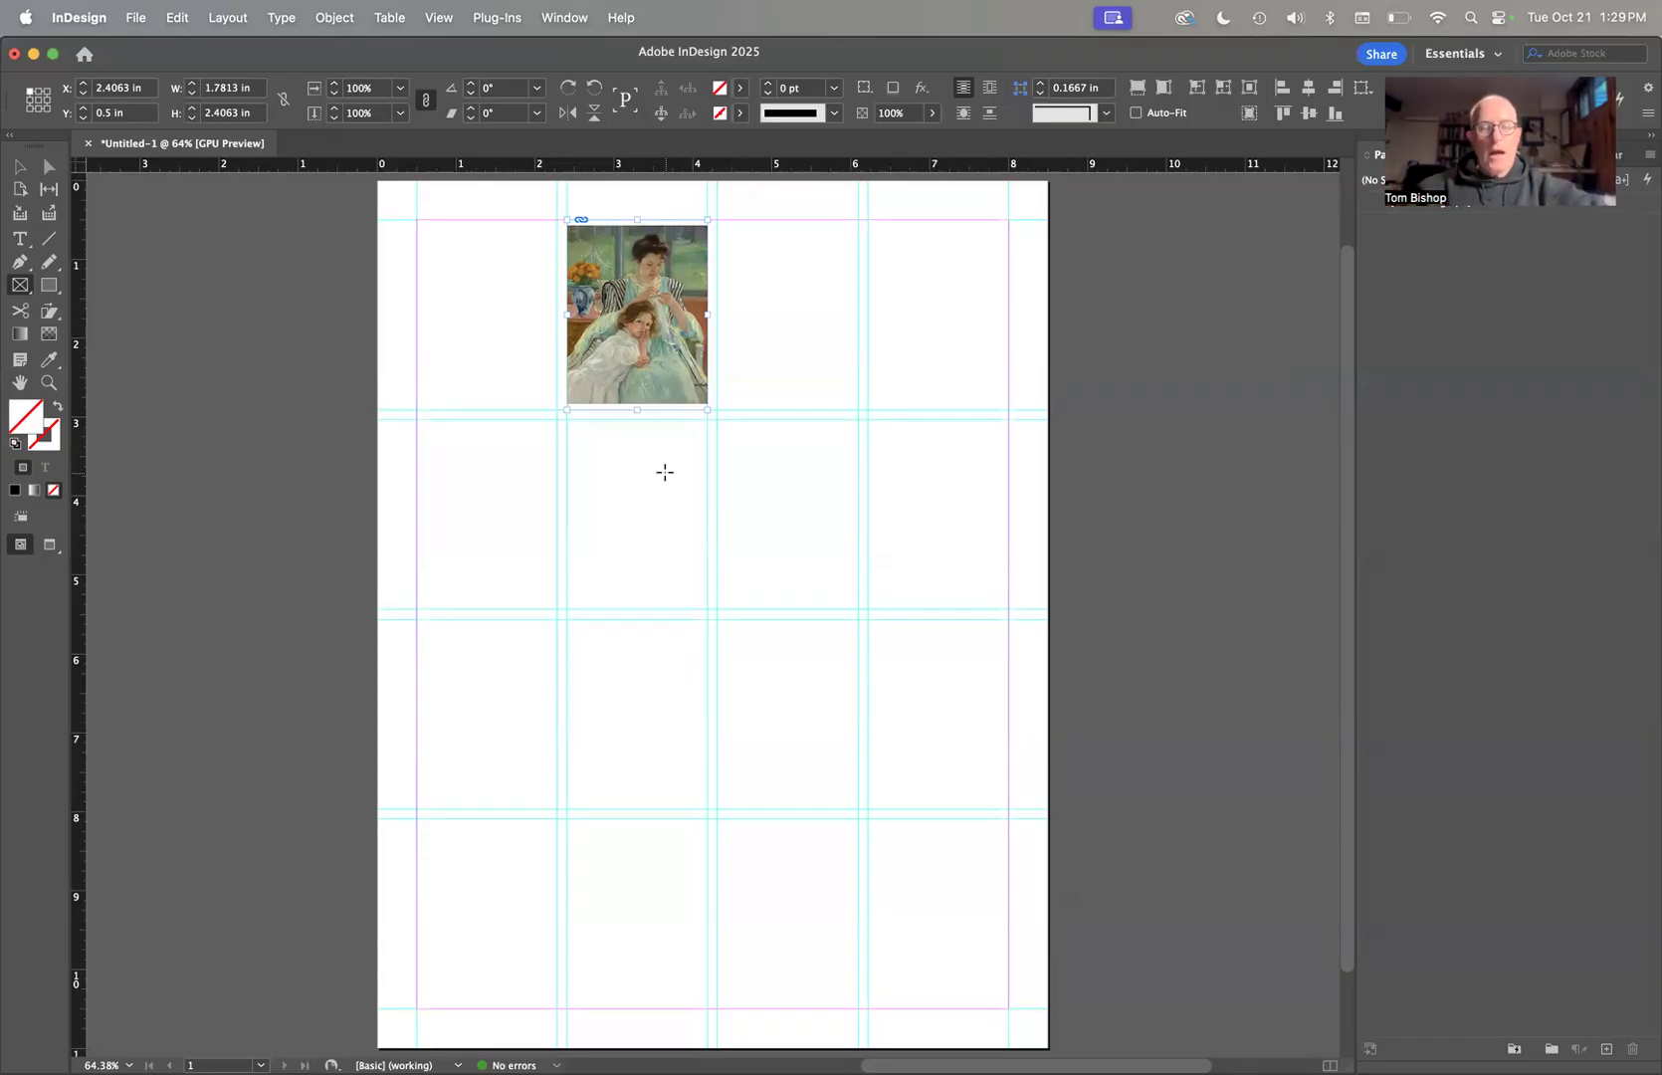
key(super+alt+shift+c)
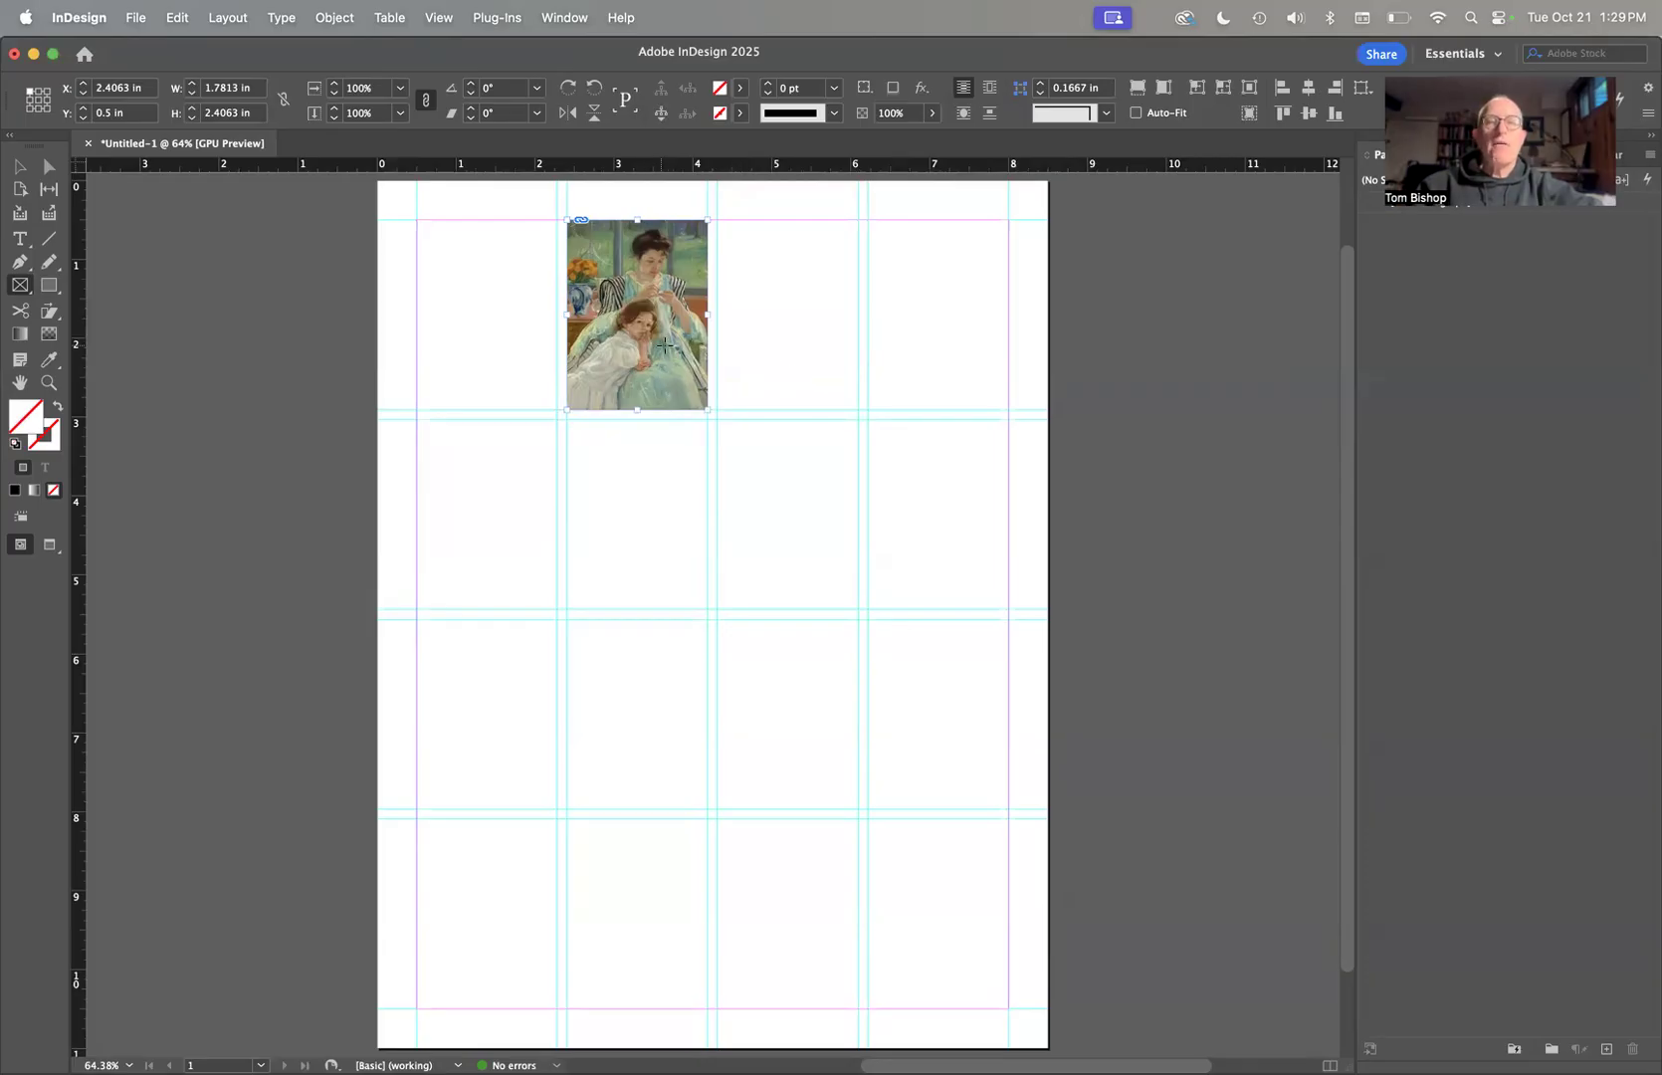
Draw a frame about 0.96 x 0.76 in overlapping the painting's edge and delete it.
drag(661, 341, 737, 280)
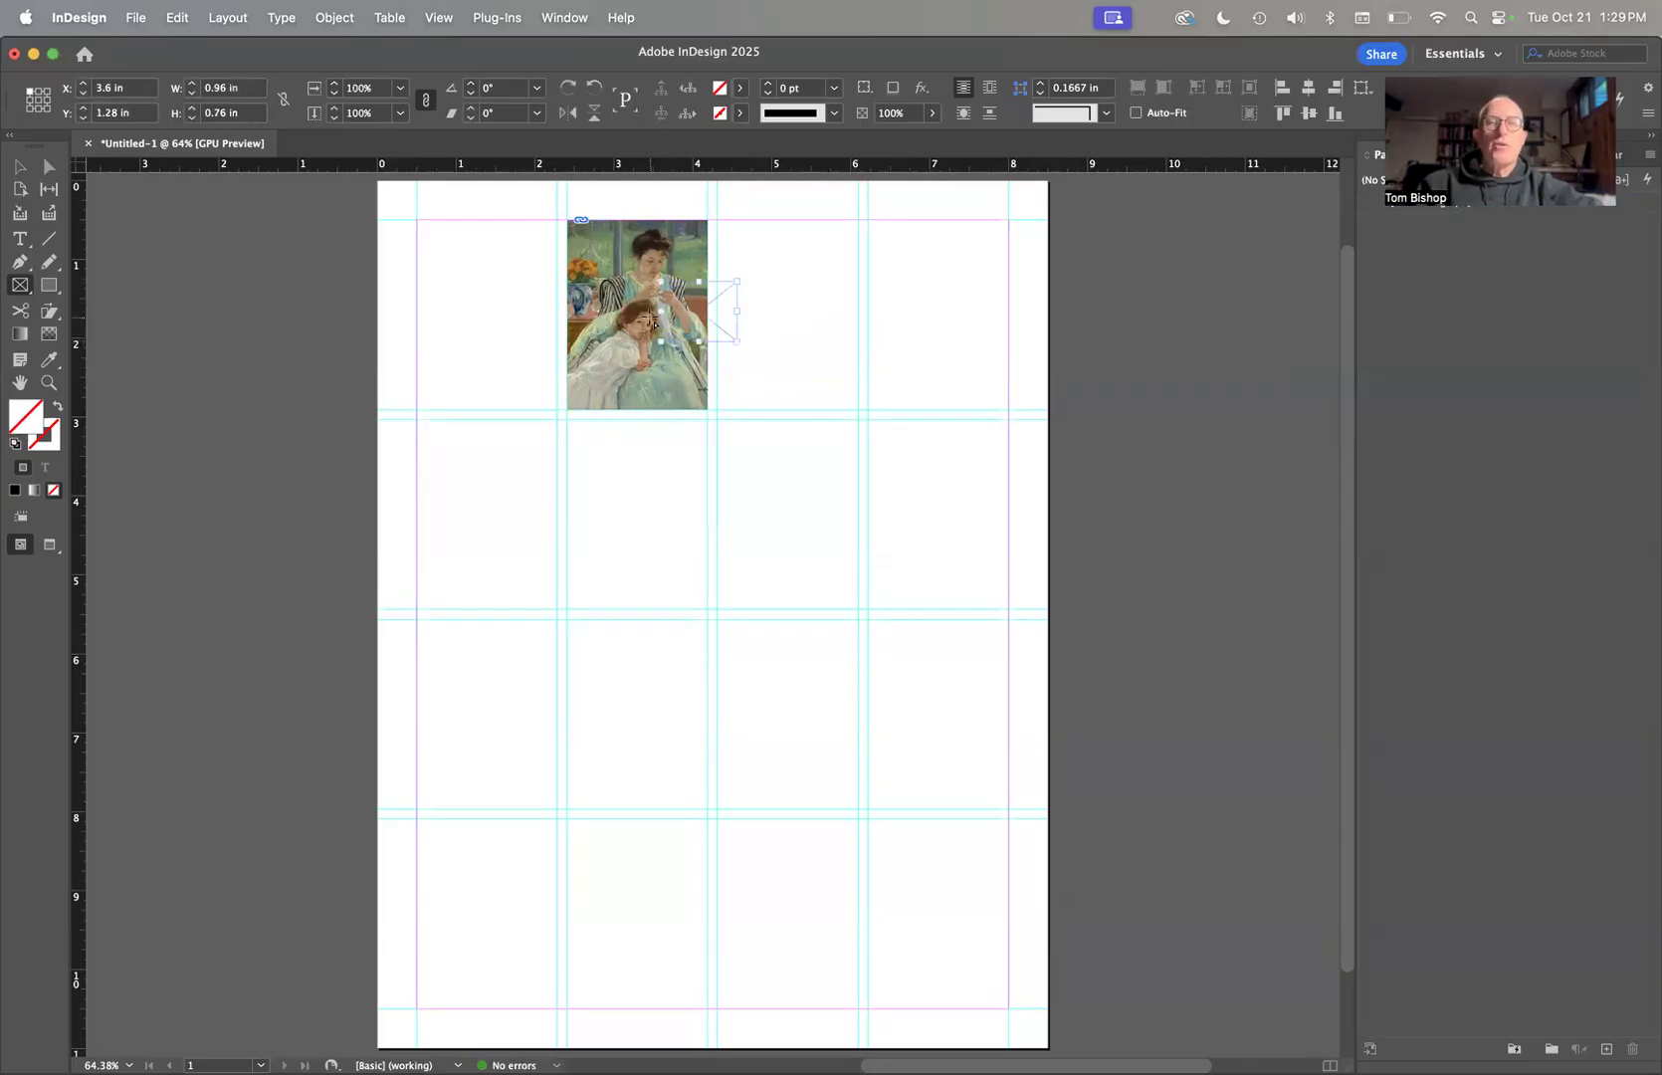
key(Delete)
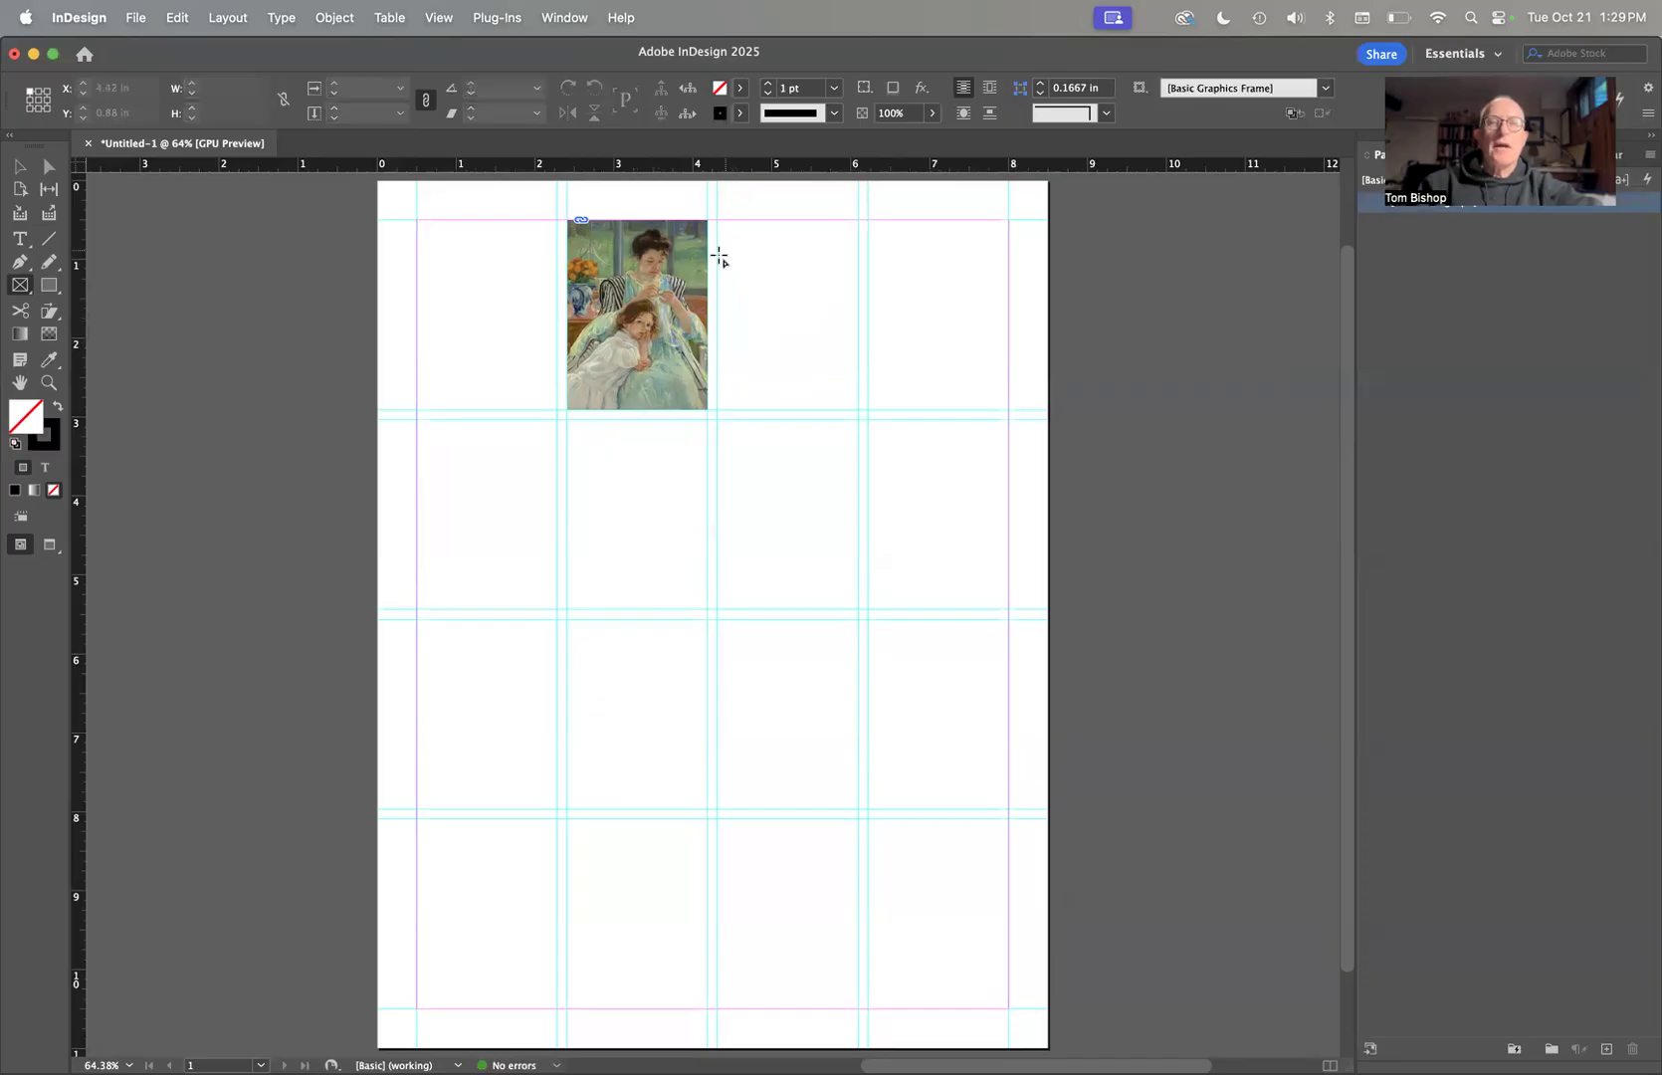
Try shifting the painting up and to the left inside its frame using the Selection tool, and undo the move.
scroll(686, 285, up, 6)
scroll(686, 286, up, 5)
scroll(686, 286, left, 4)
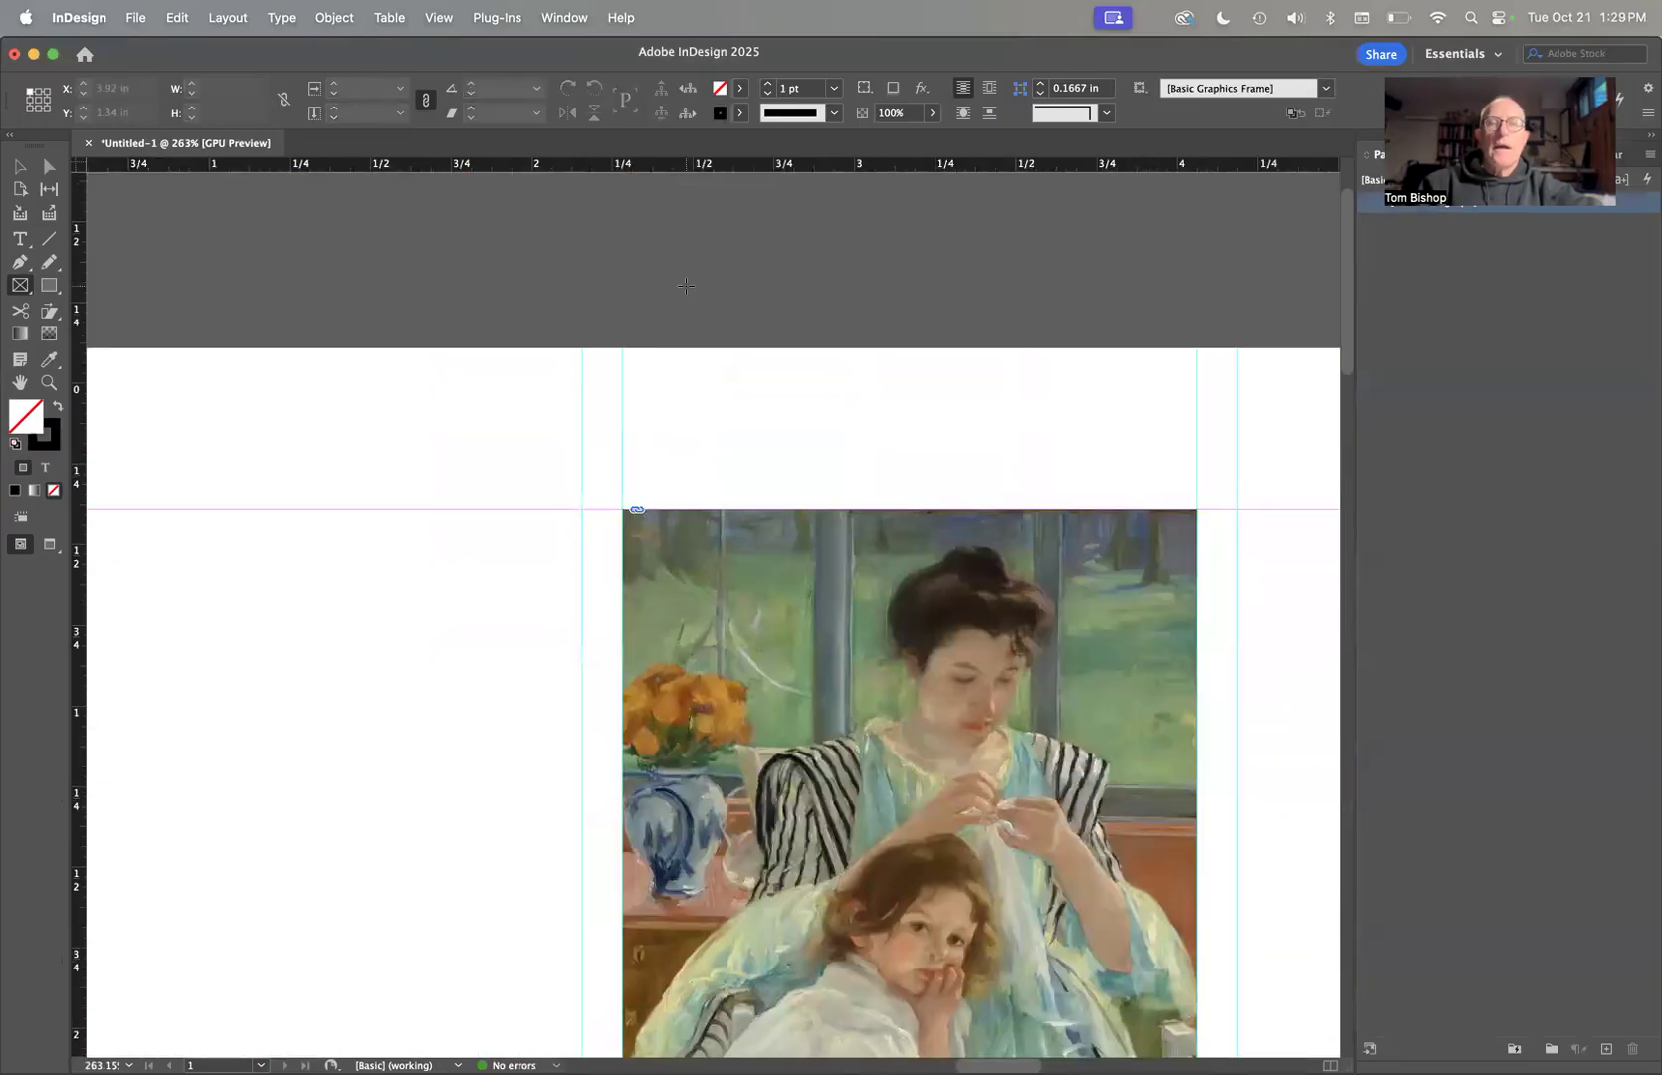
scroll(686, 285, down, 5)
scroll(685, 285, right, 2)
scroll(686, 285, up, 2)
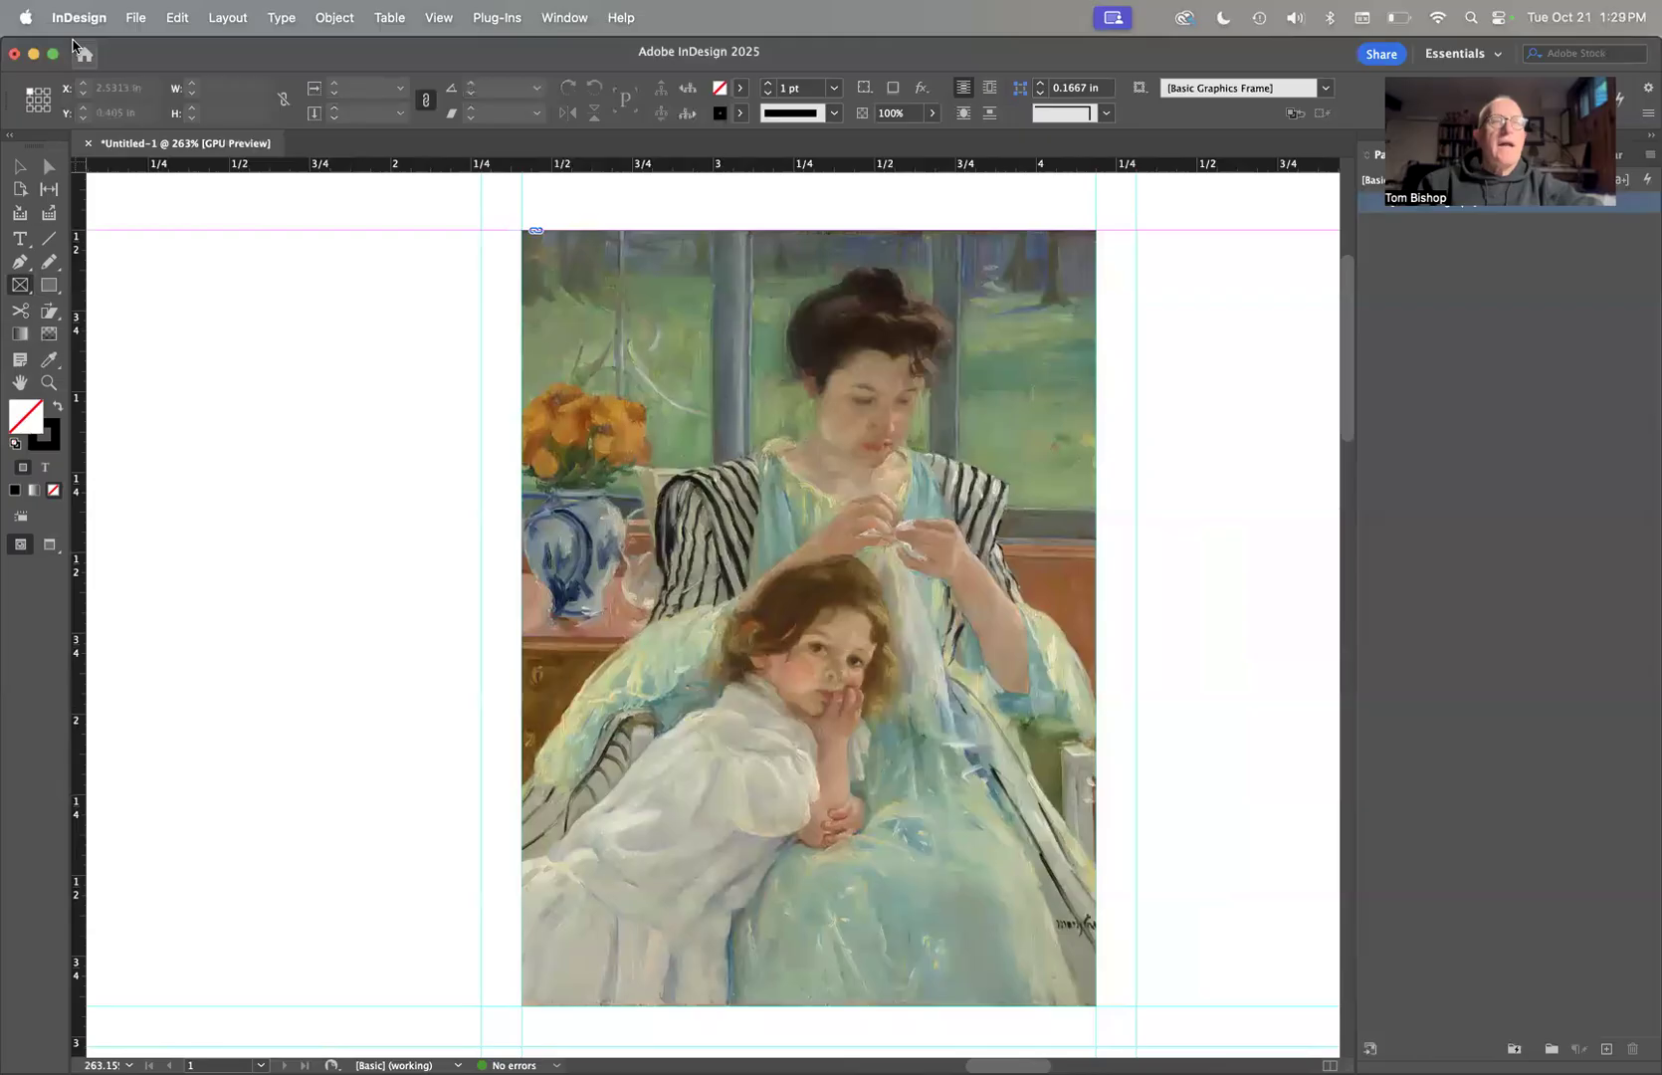
click(20, 166)
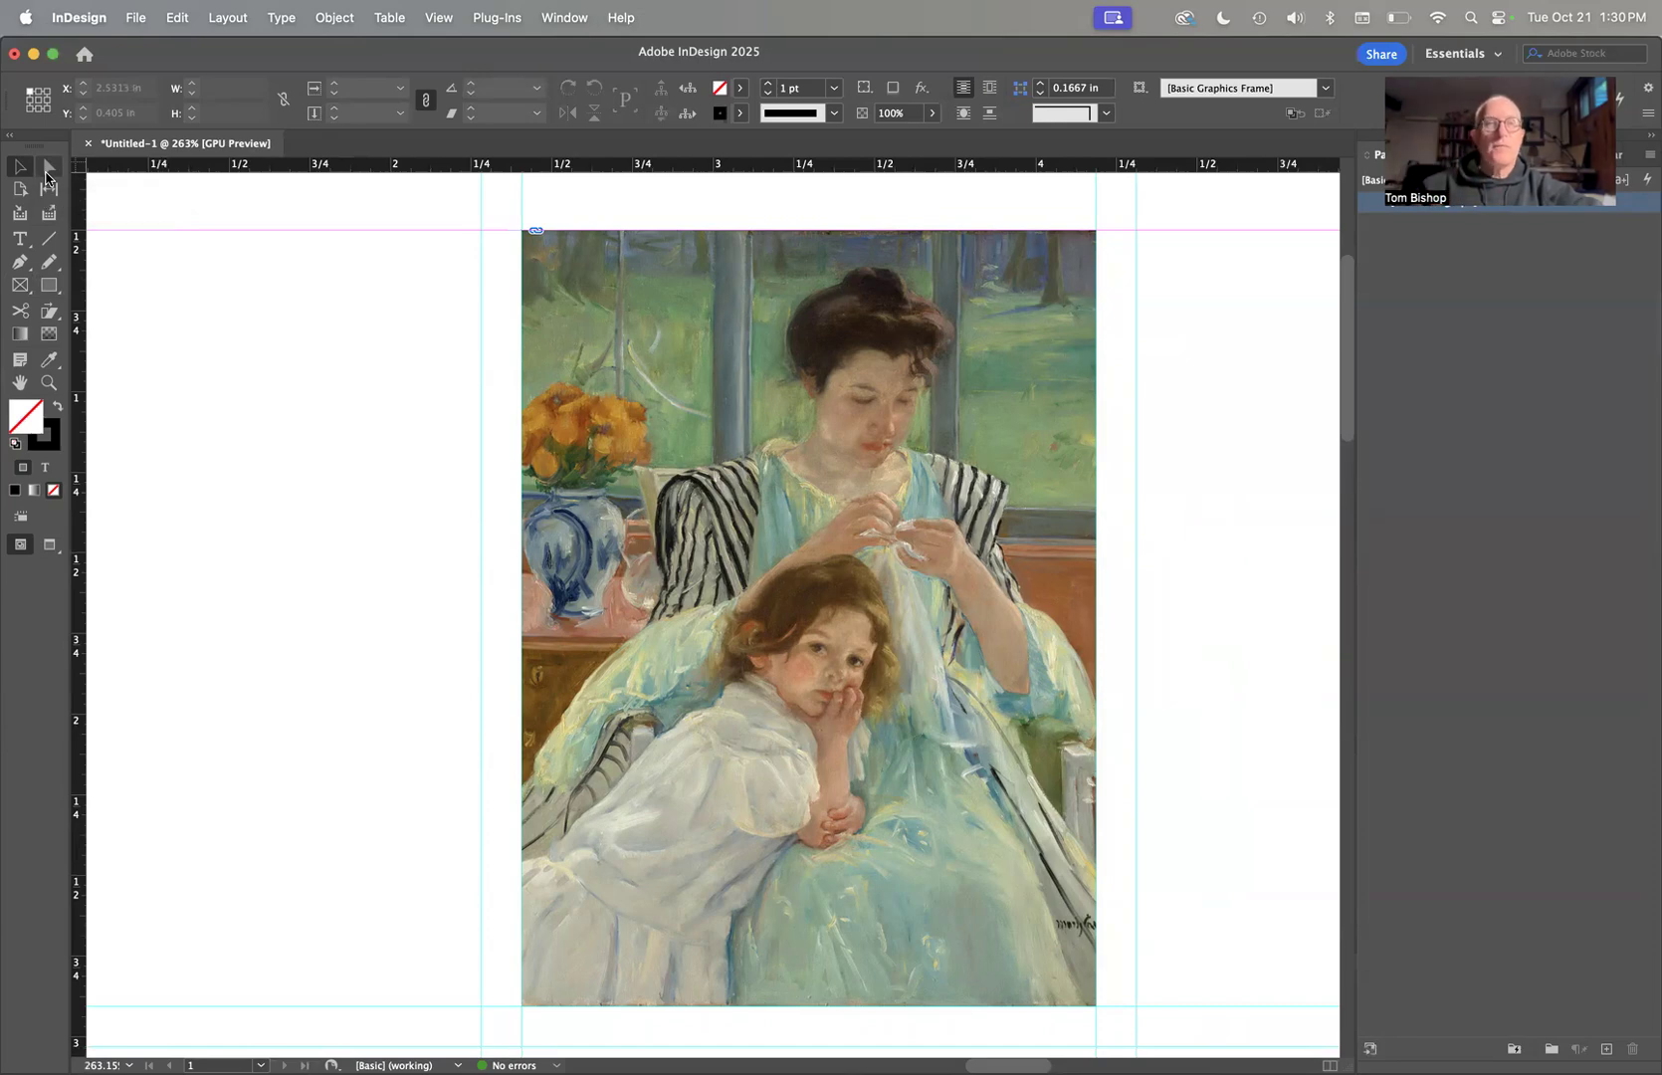
click(619, 337)
drag(638, 378, 545, 286)
key(super+z)
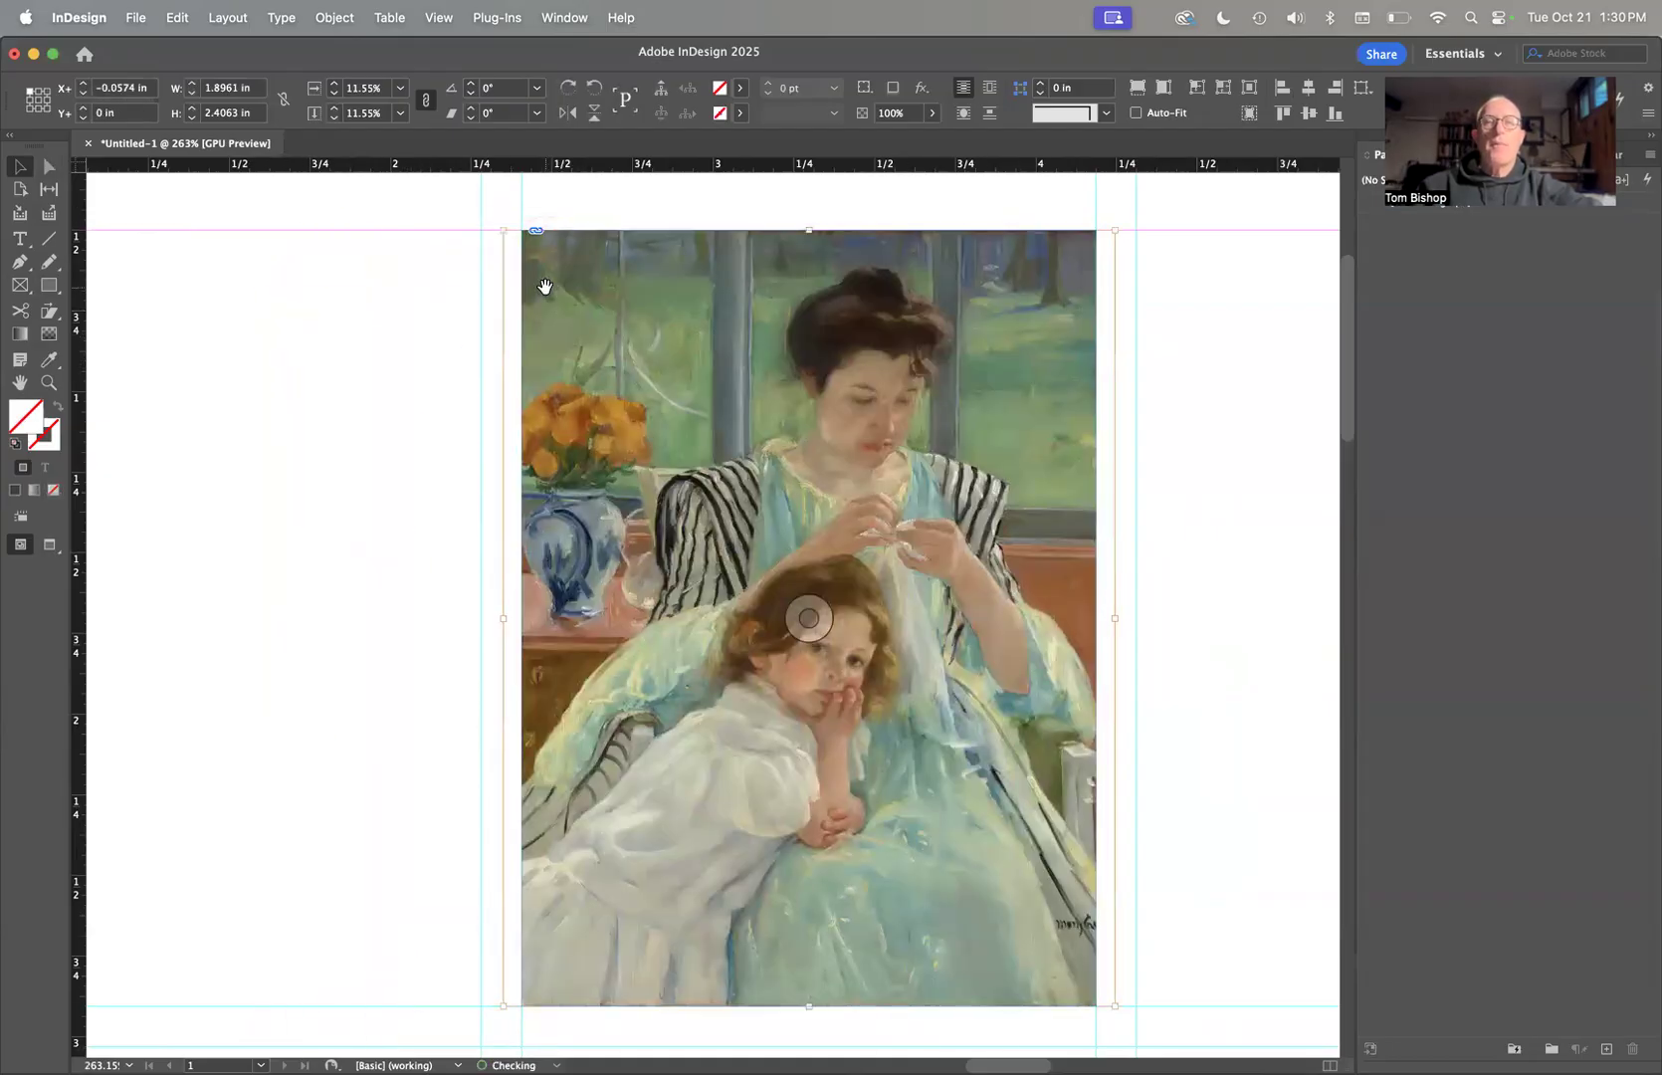
Try pulling the frame's upper-left corner point outward with the Direct Selection tool, and undo the reshaping.
click(423, 325)
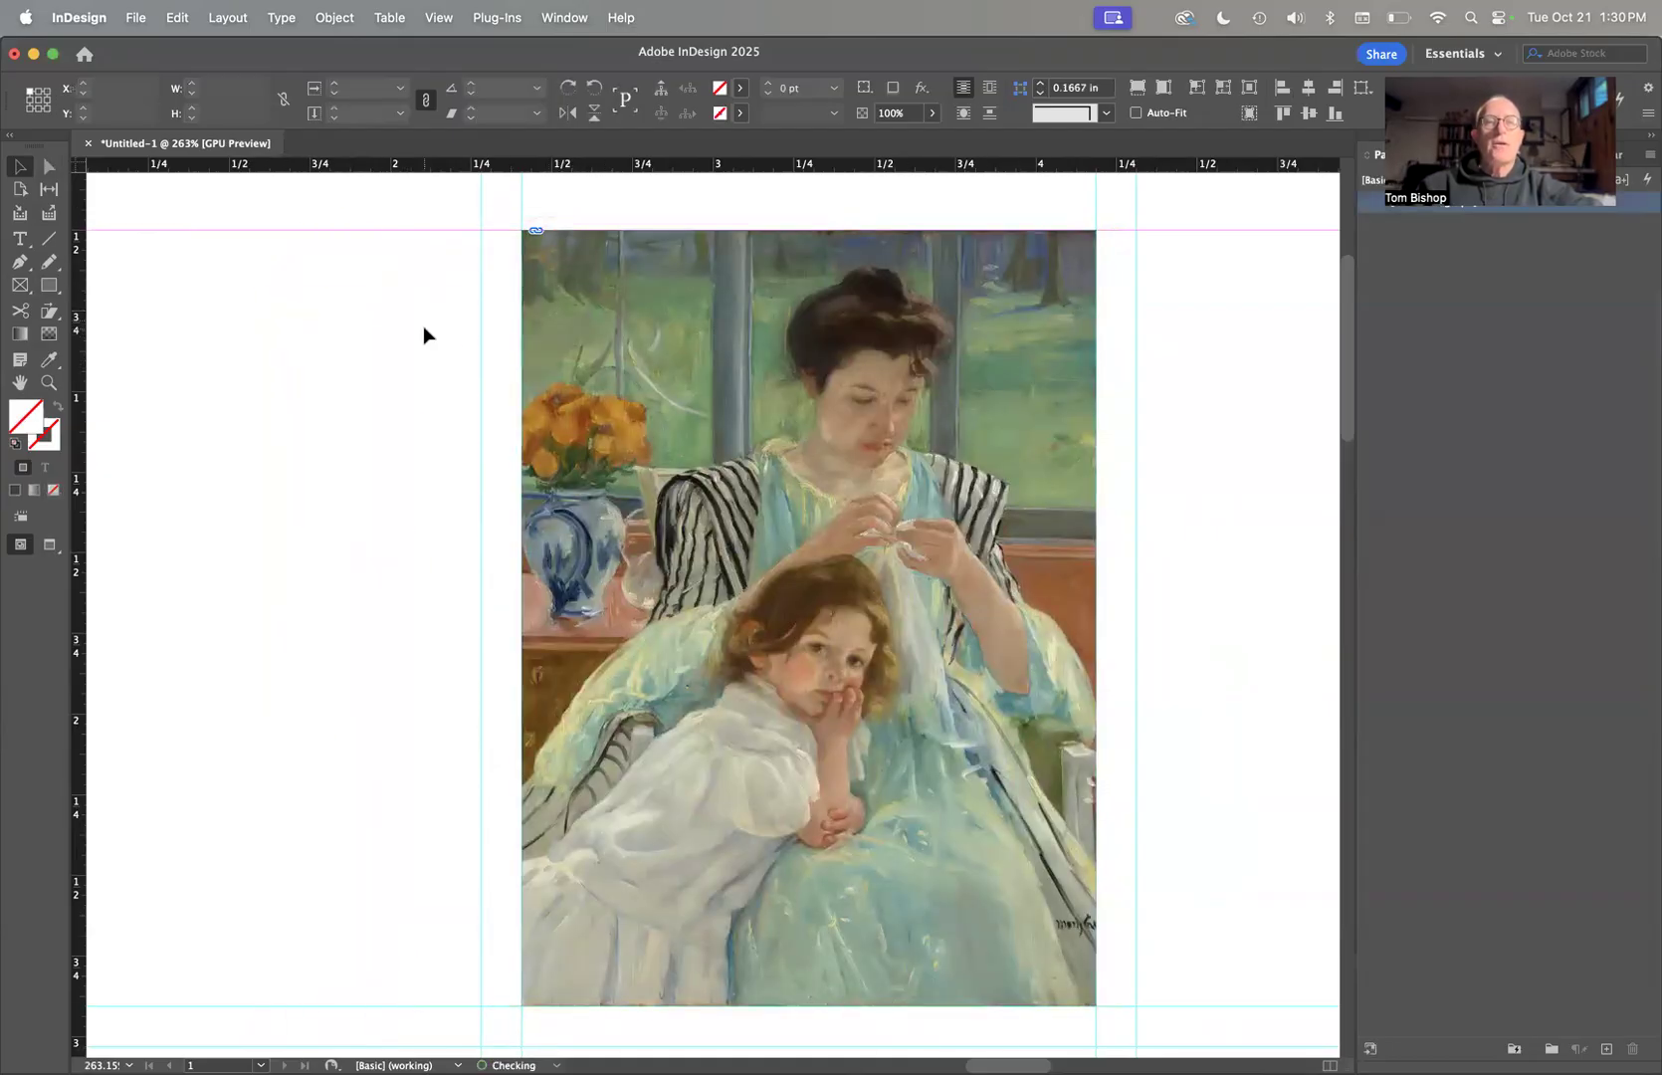
click(51, 171)
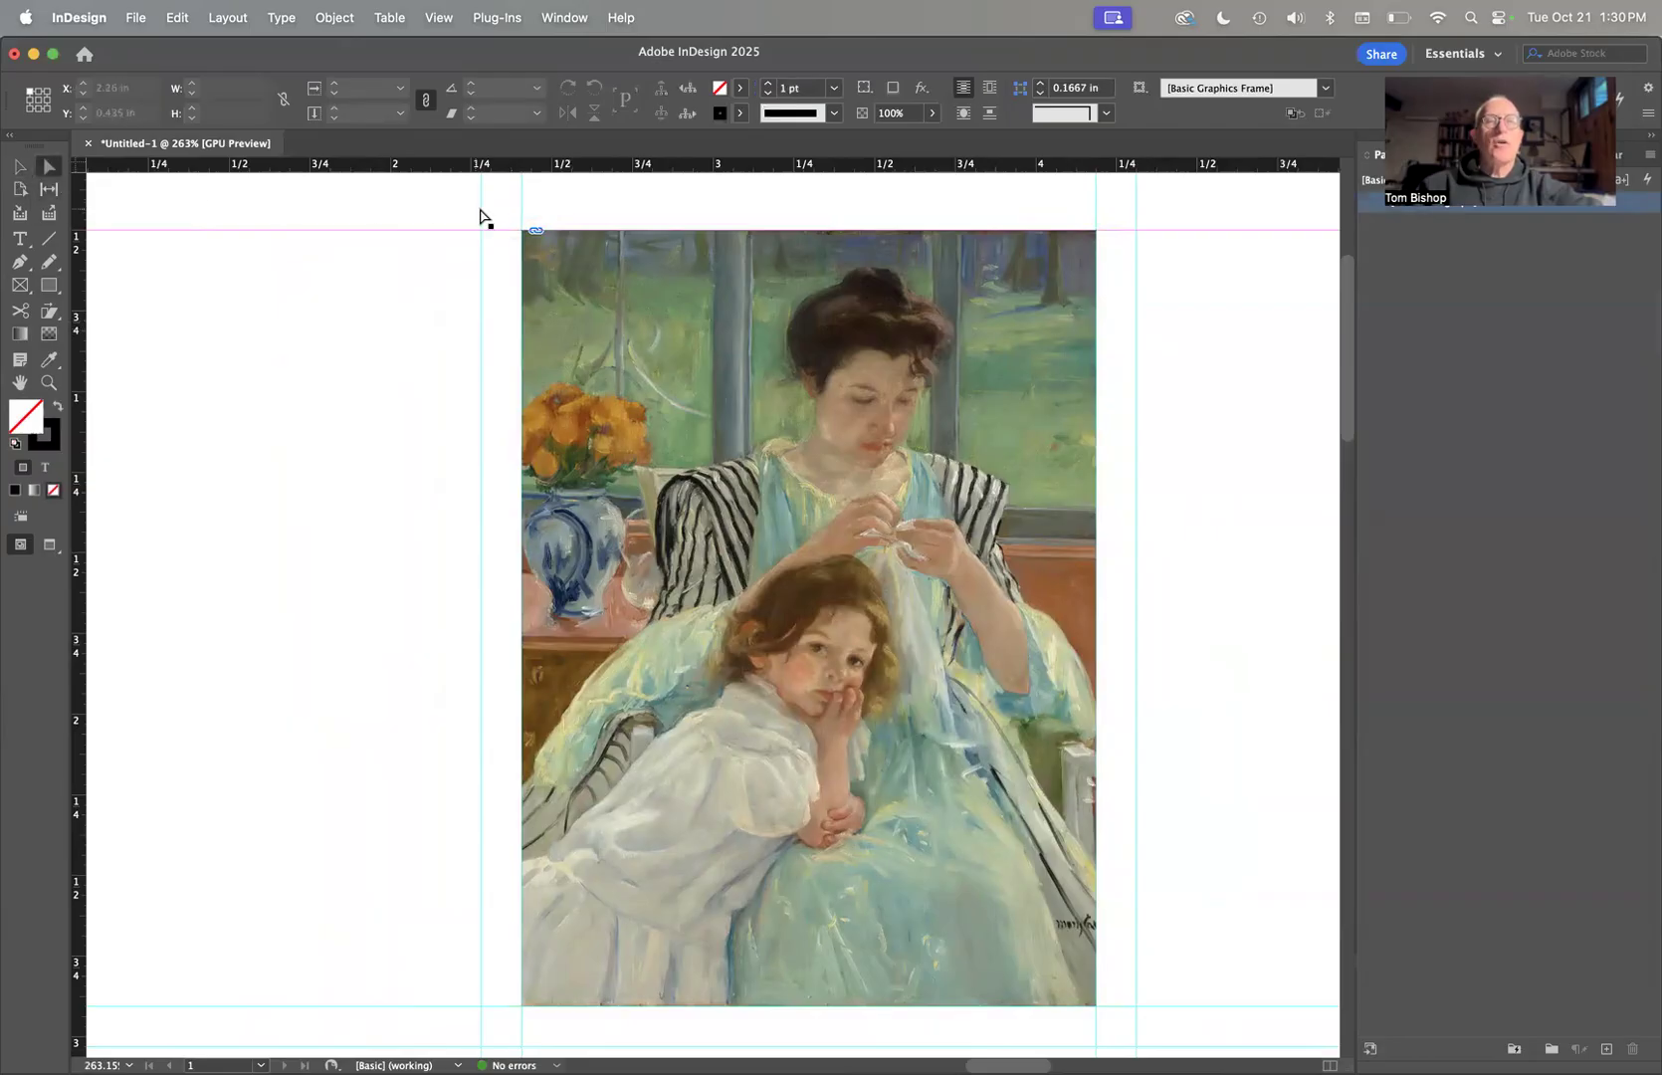
click(538, 380)
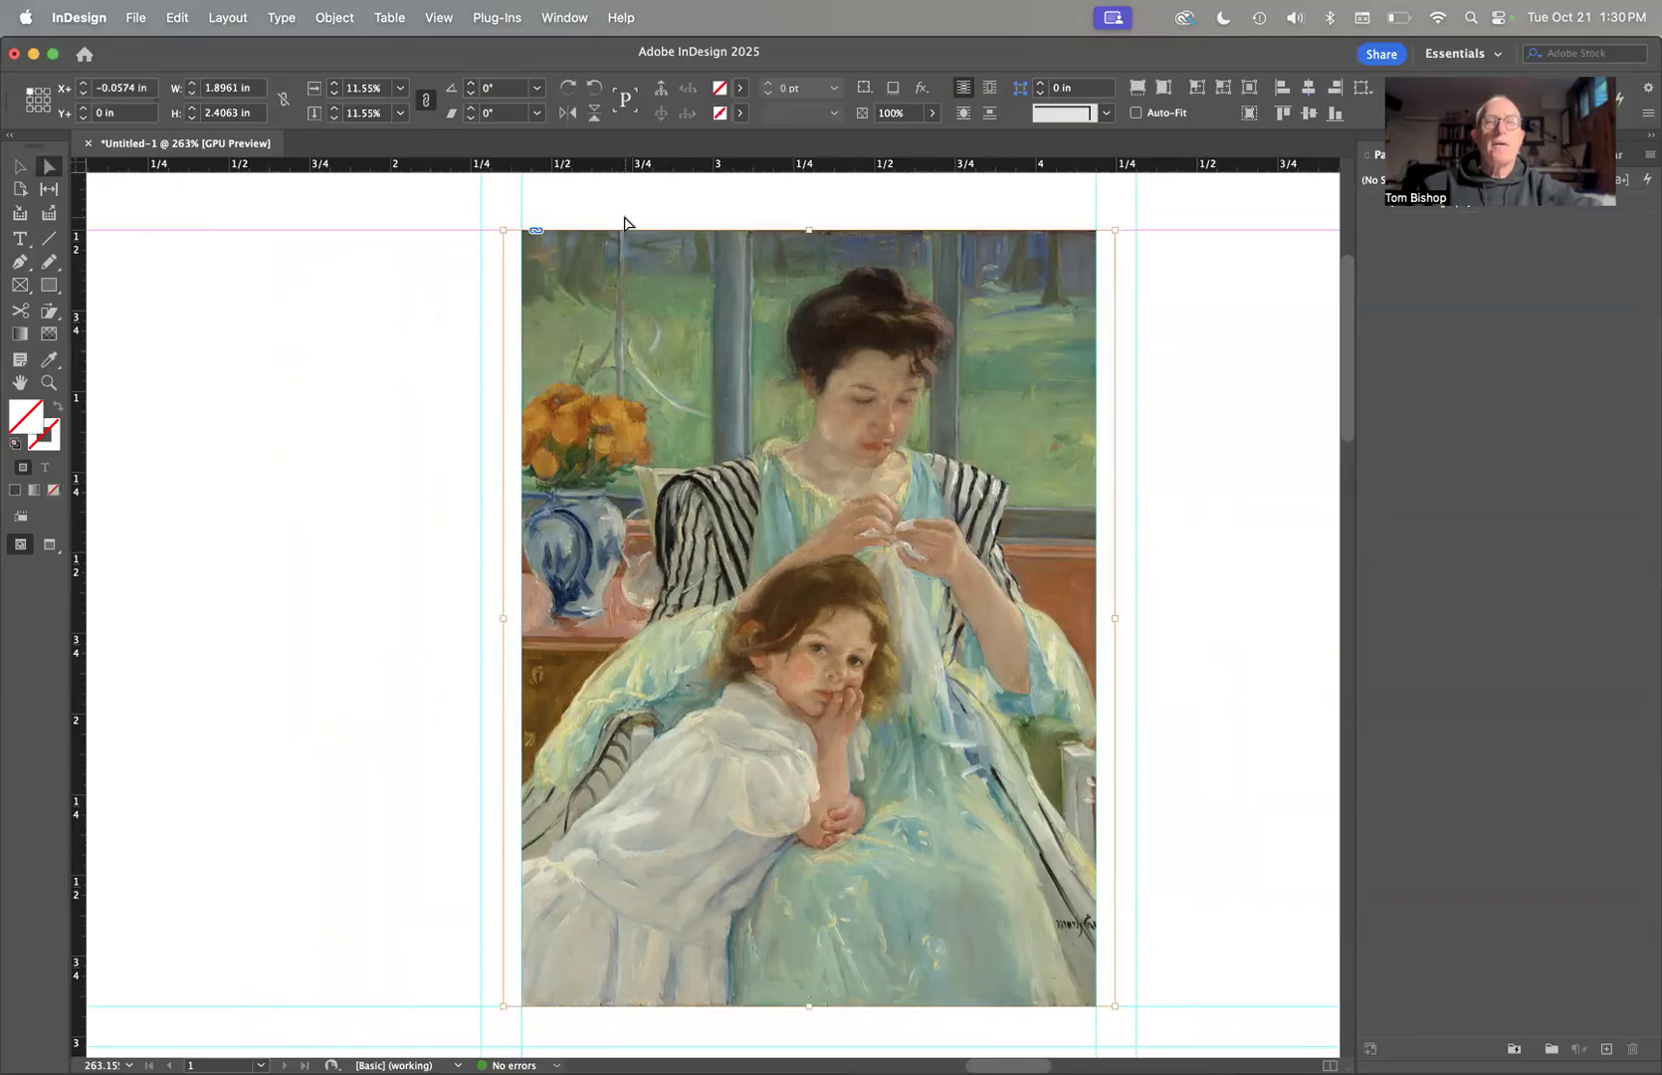
key(Escape)
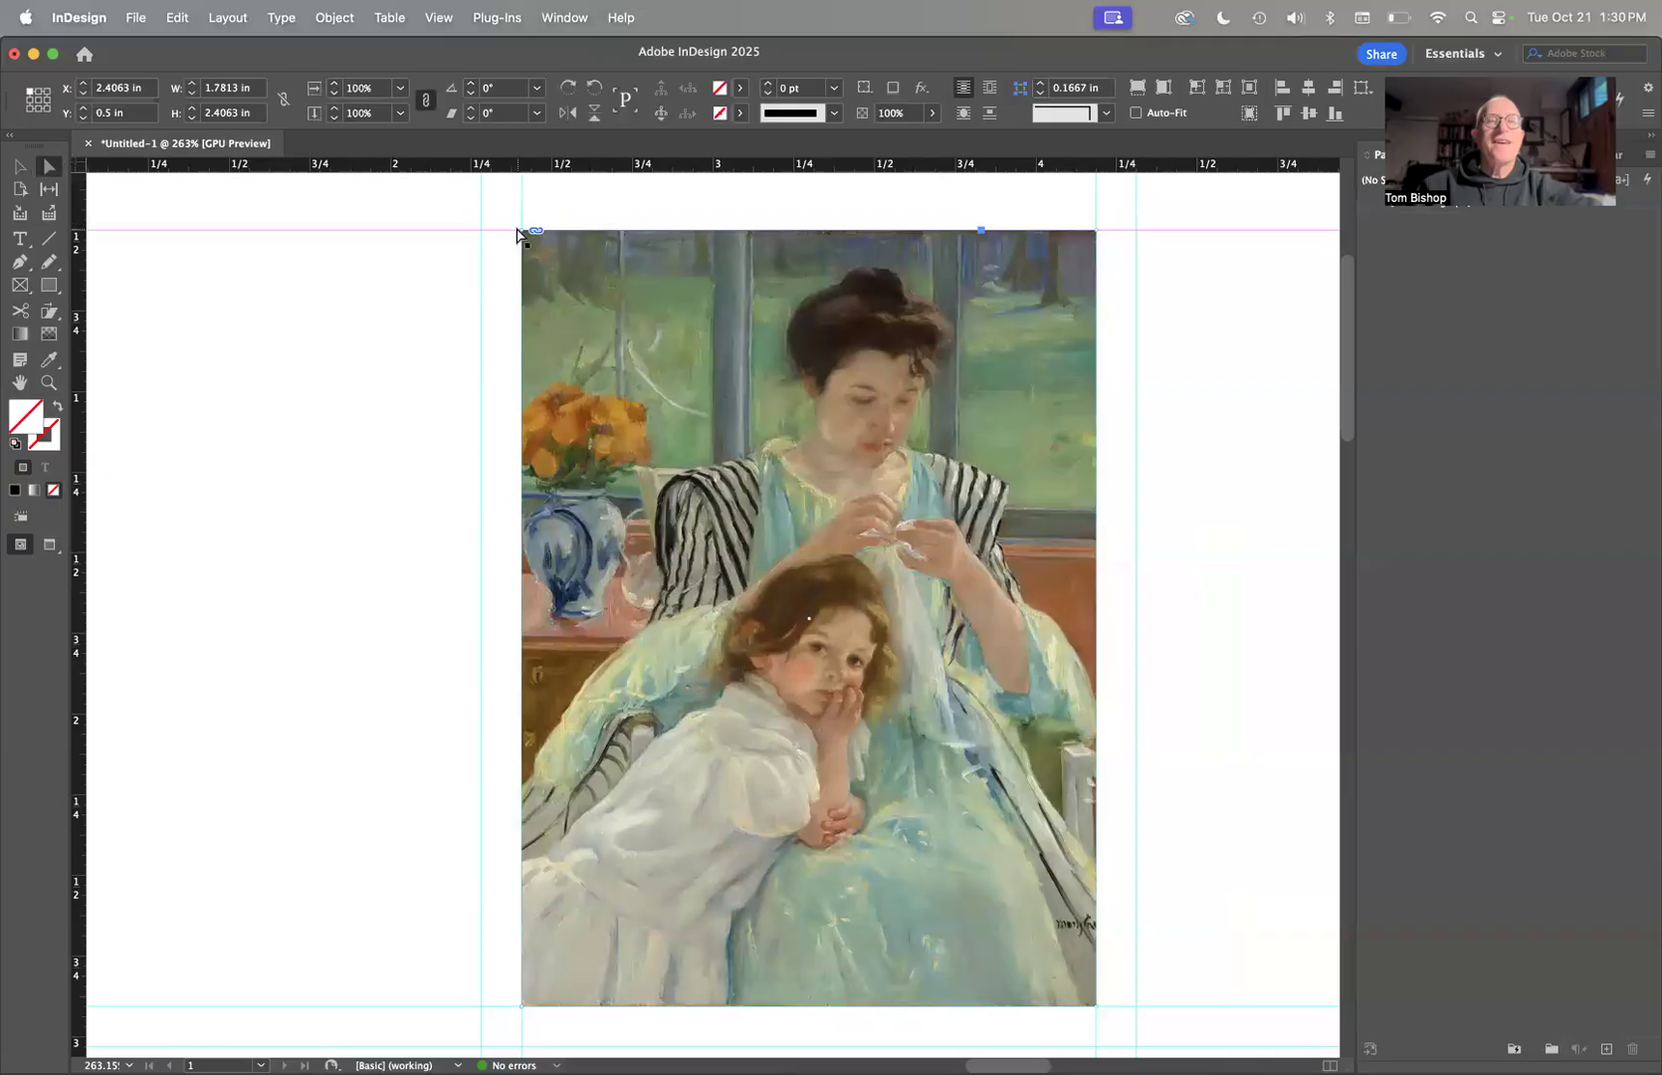
drag(519, 235, 242, 340)
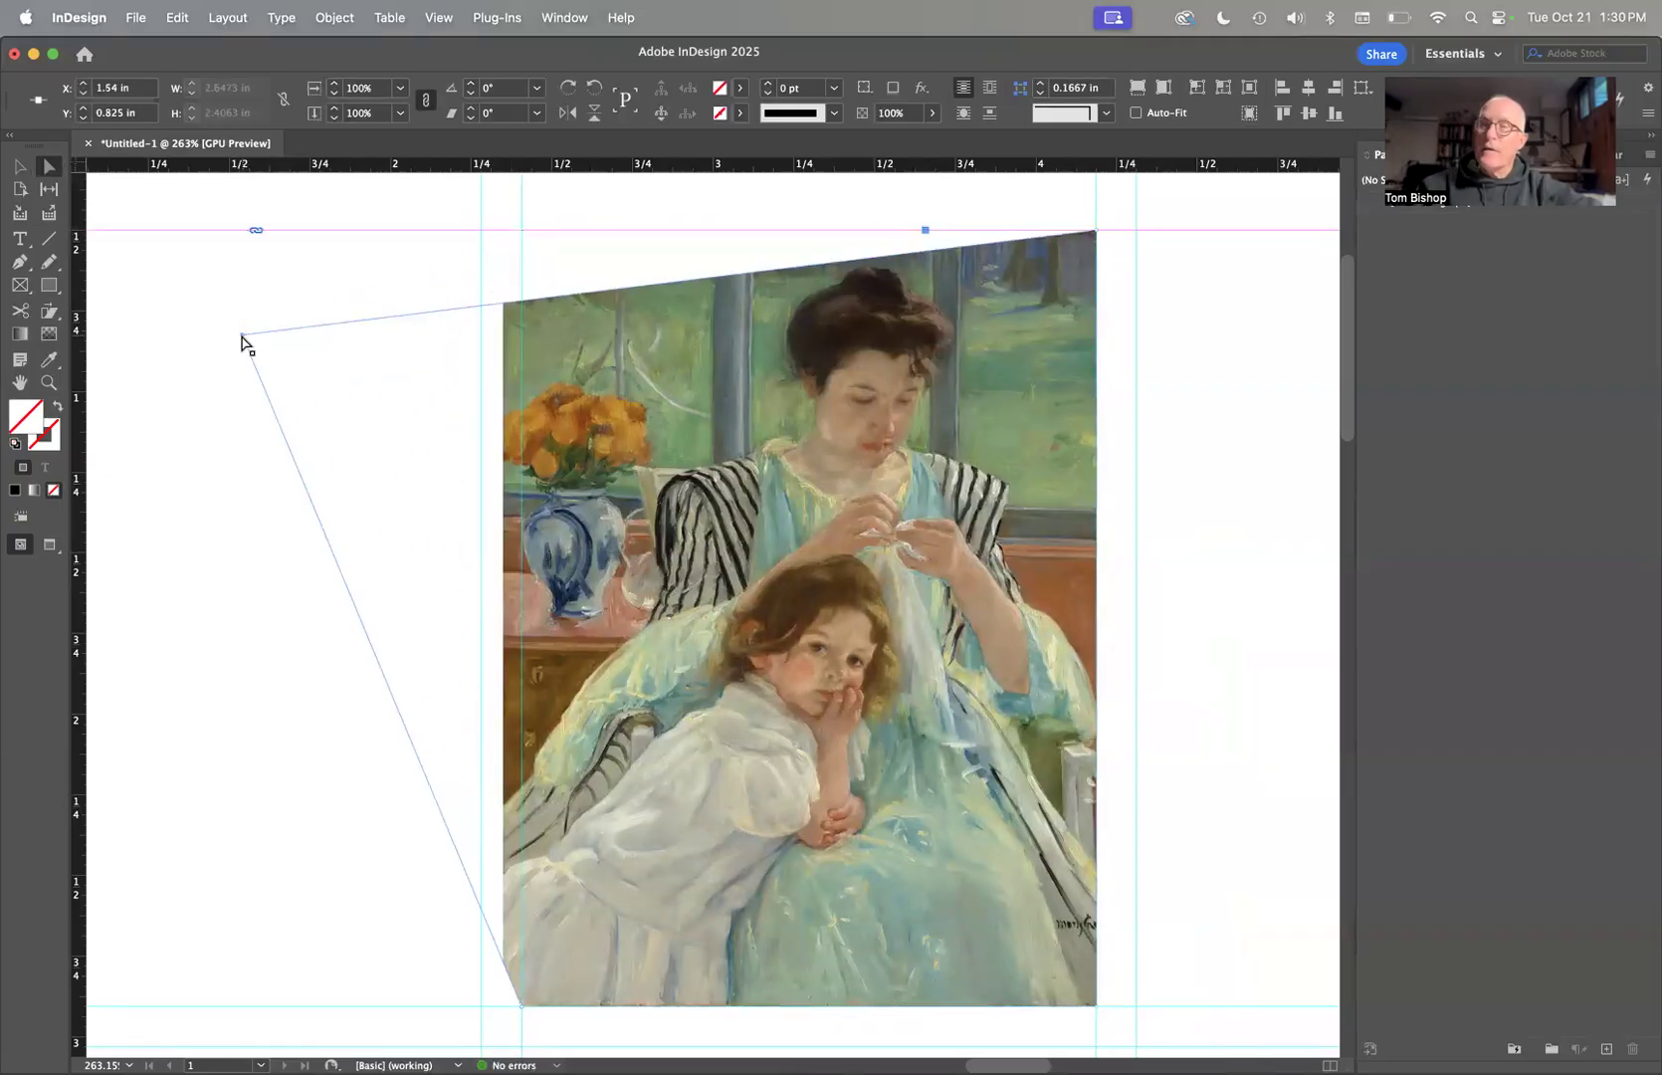
key(super+z)
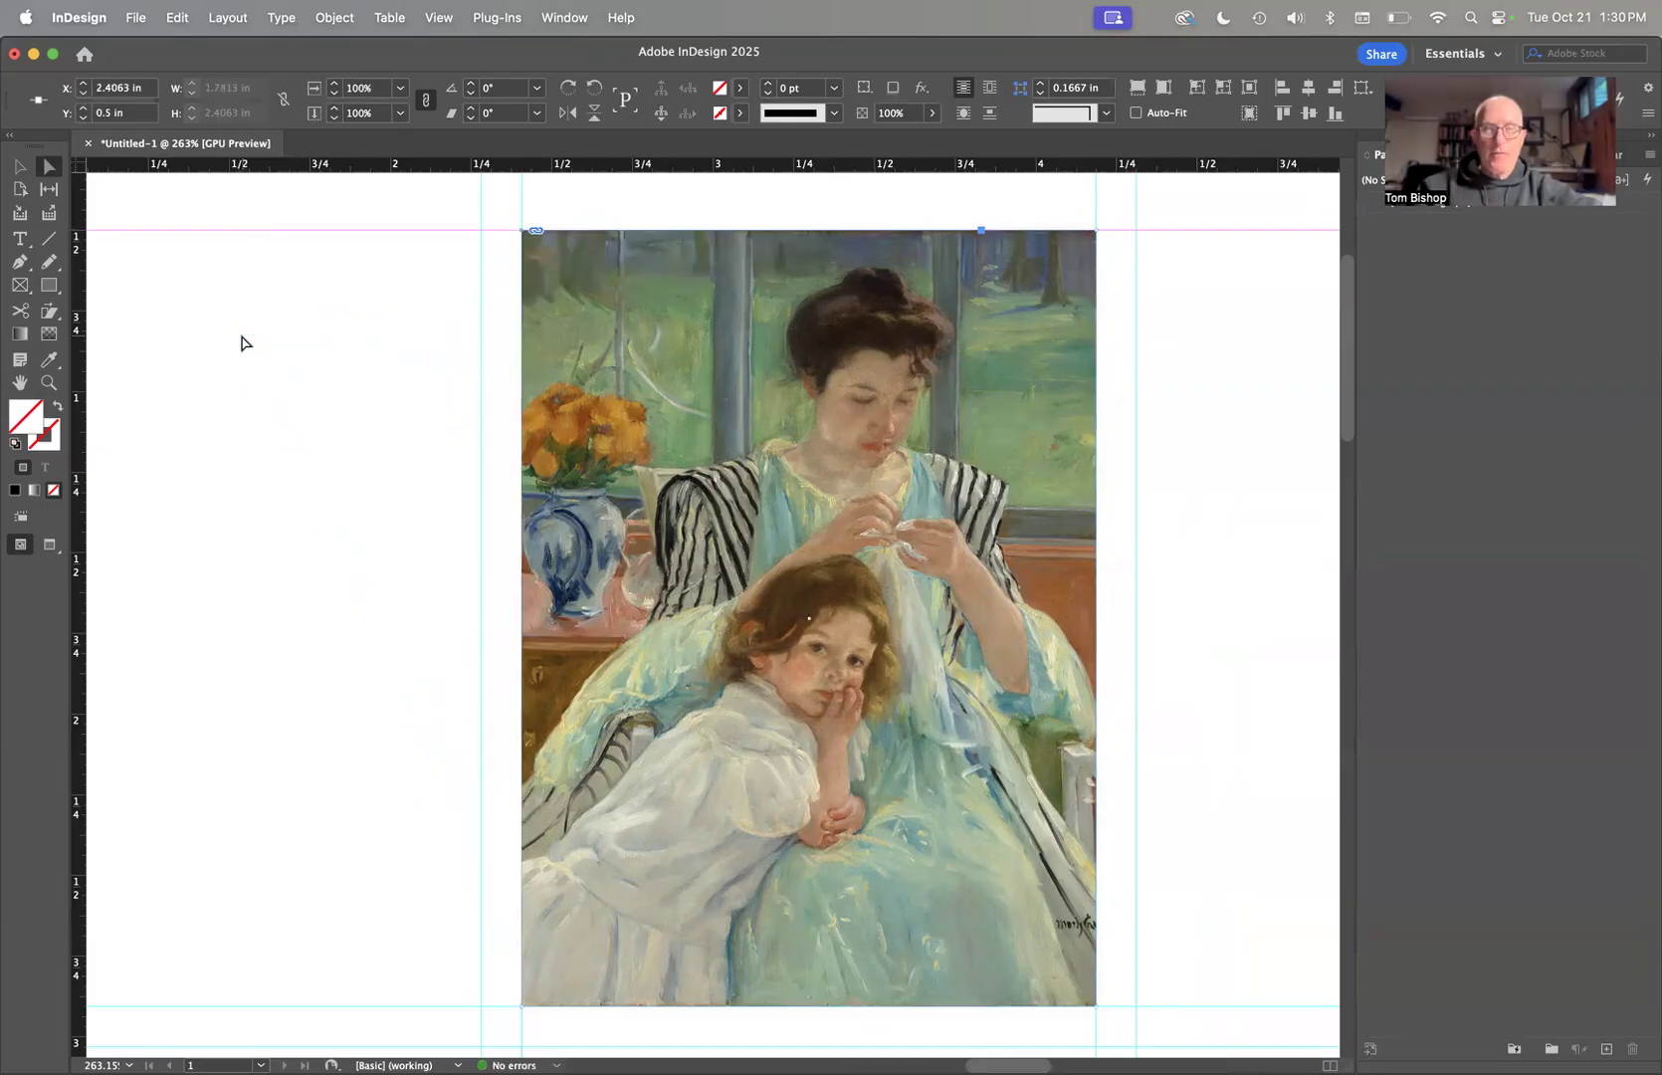
Try moving the frame together with its painting down and to the left using the Selection tool, and undo the move.
click(487, 231)
click(753, 332)
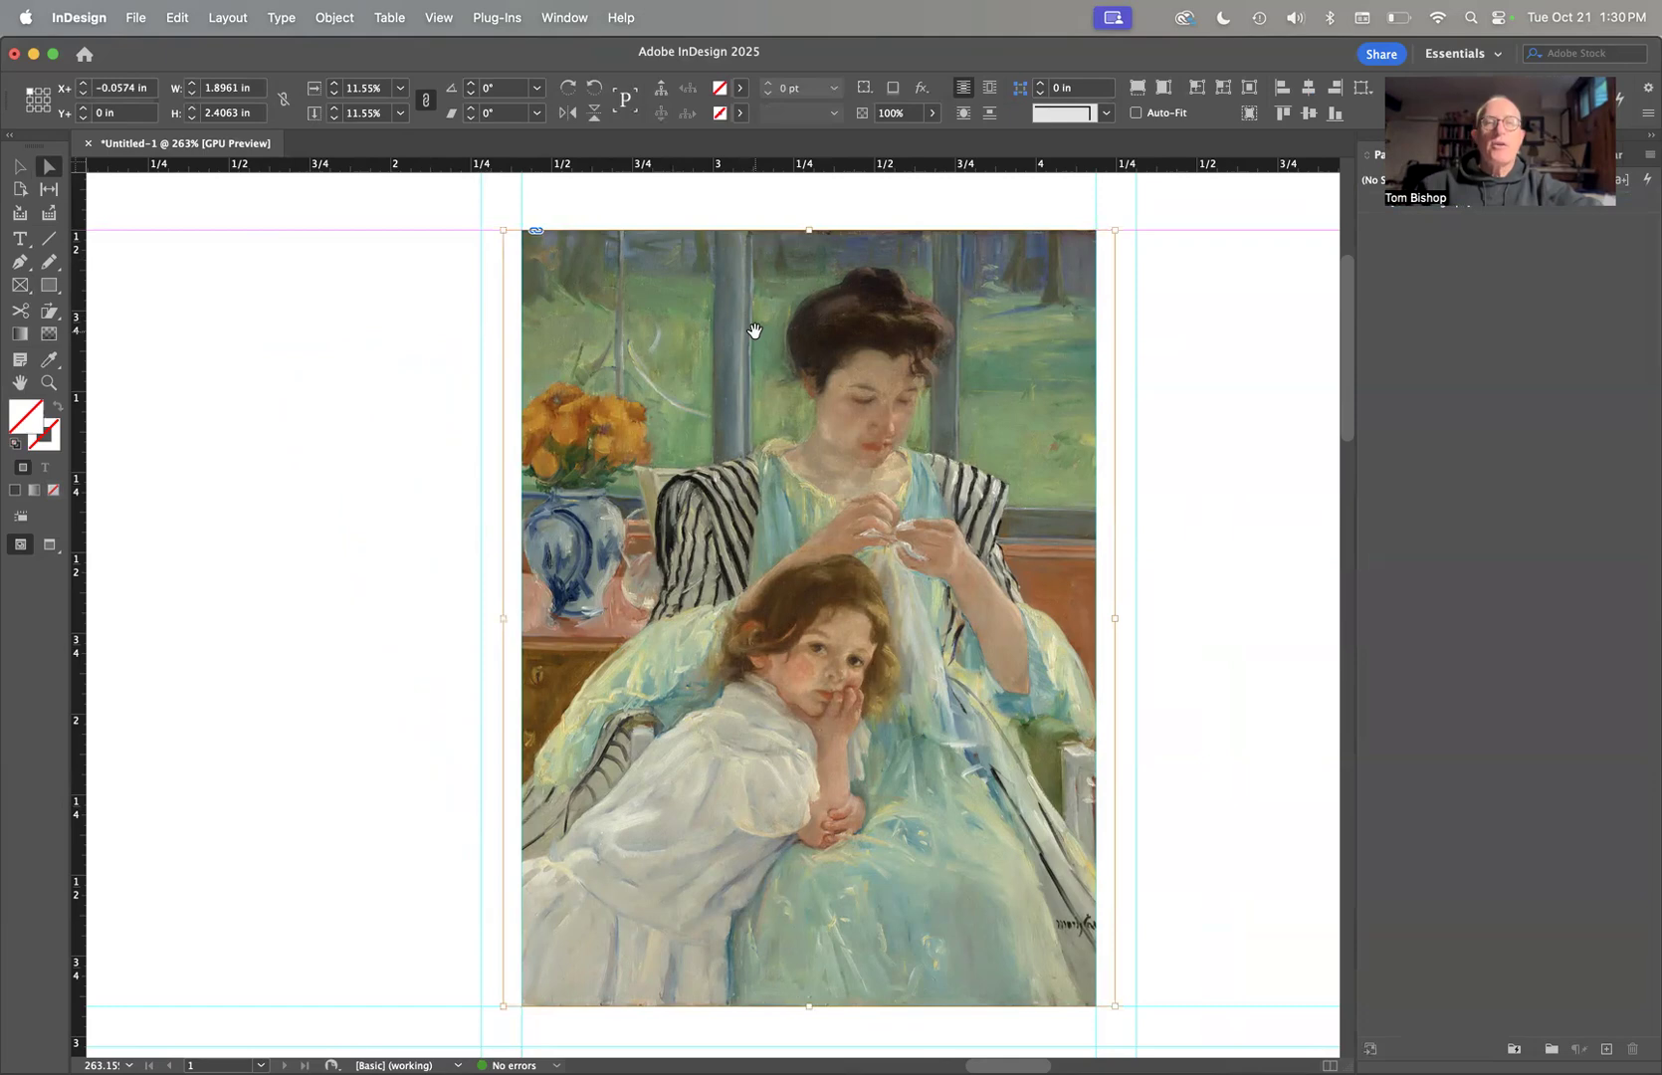
click(21, 168)
click(693, 327)
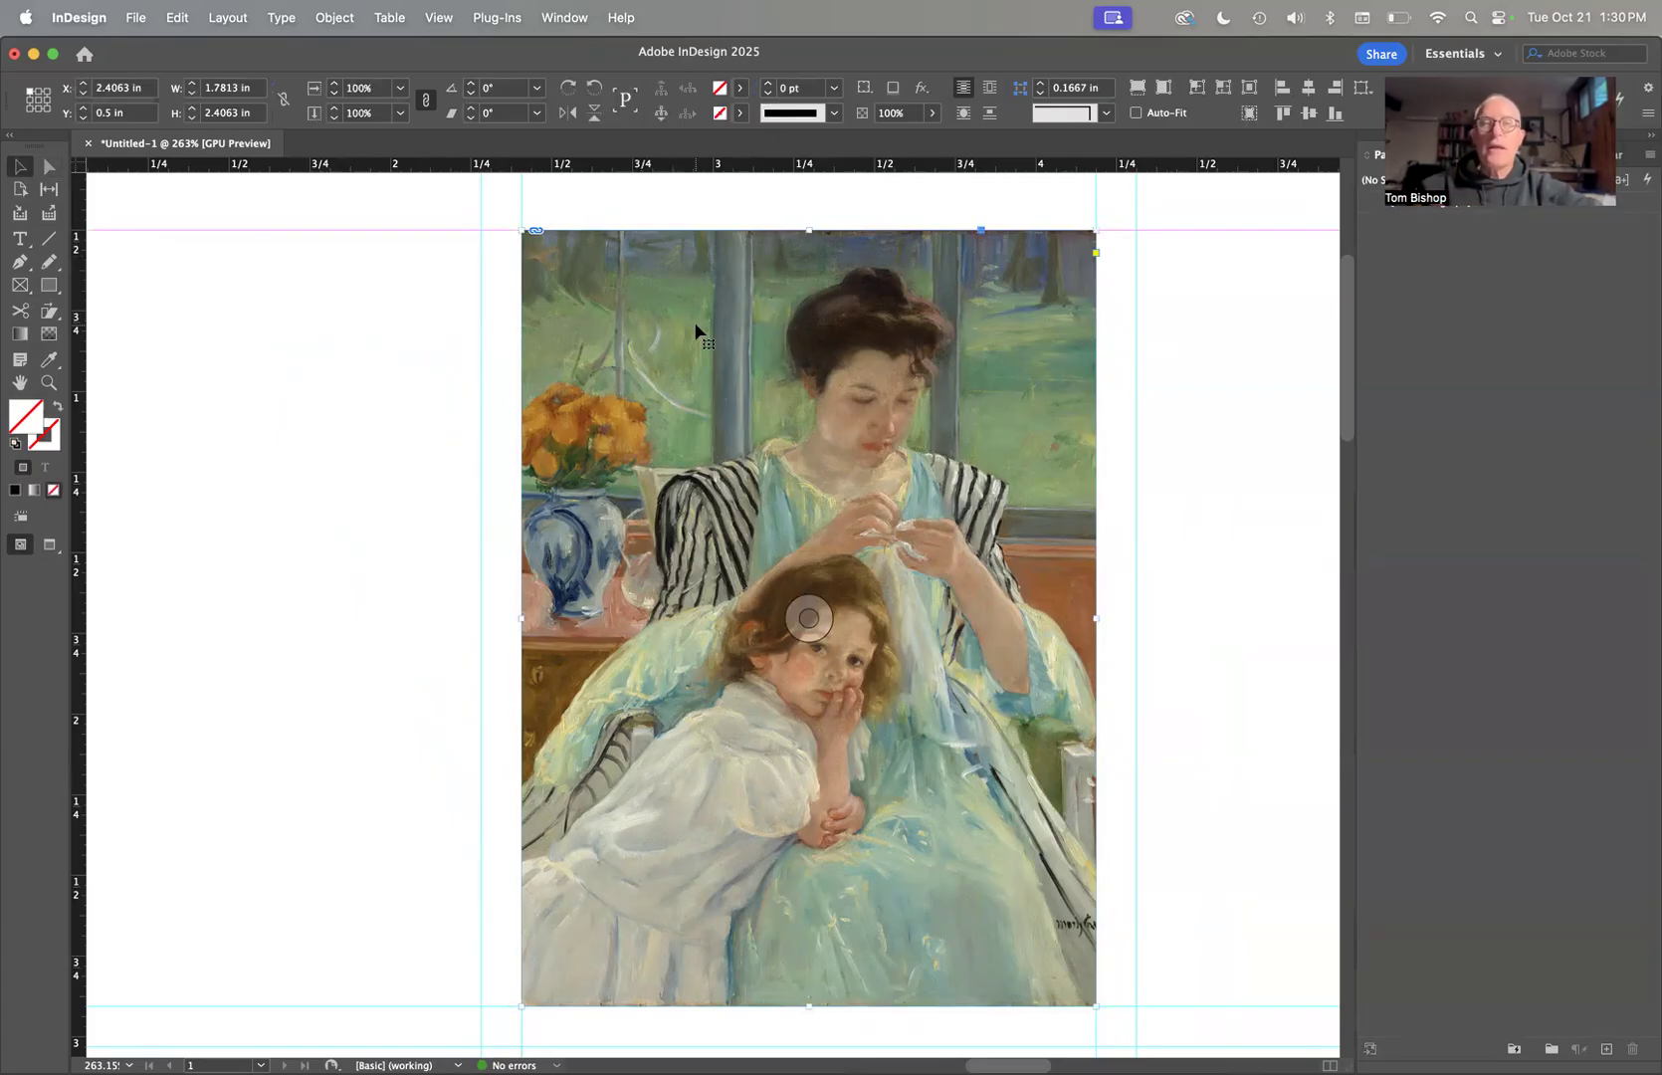
drag(694, 330, 473, 447)
key(super+z)
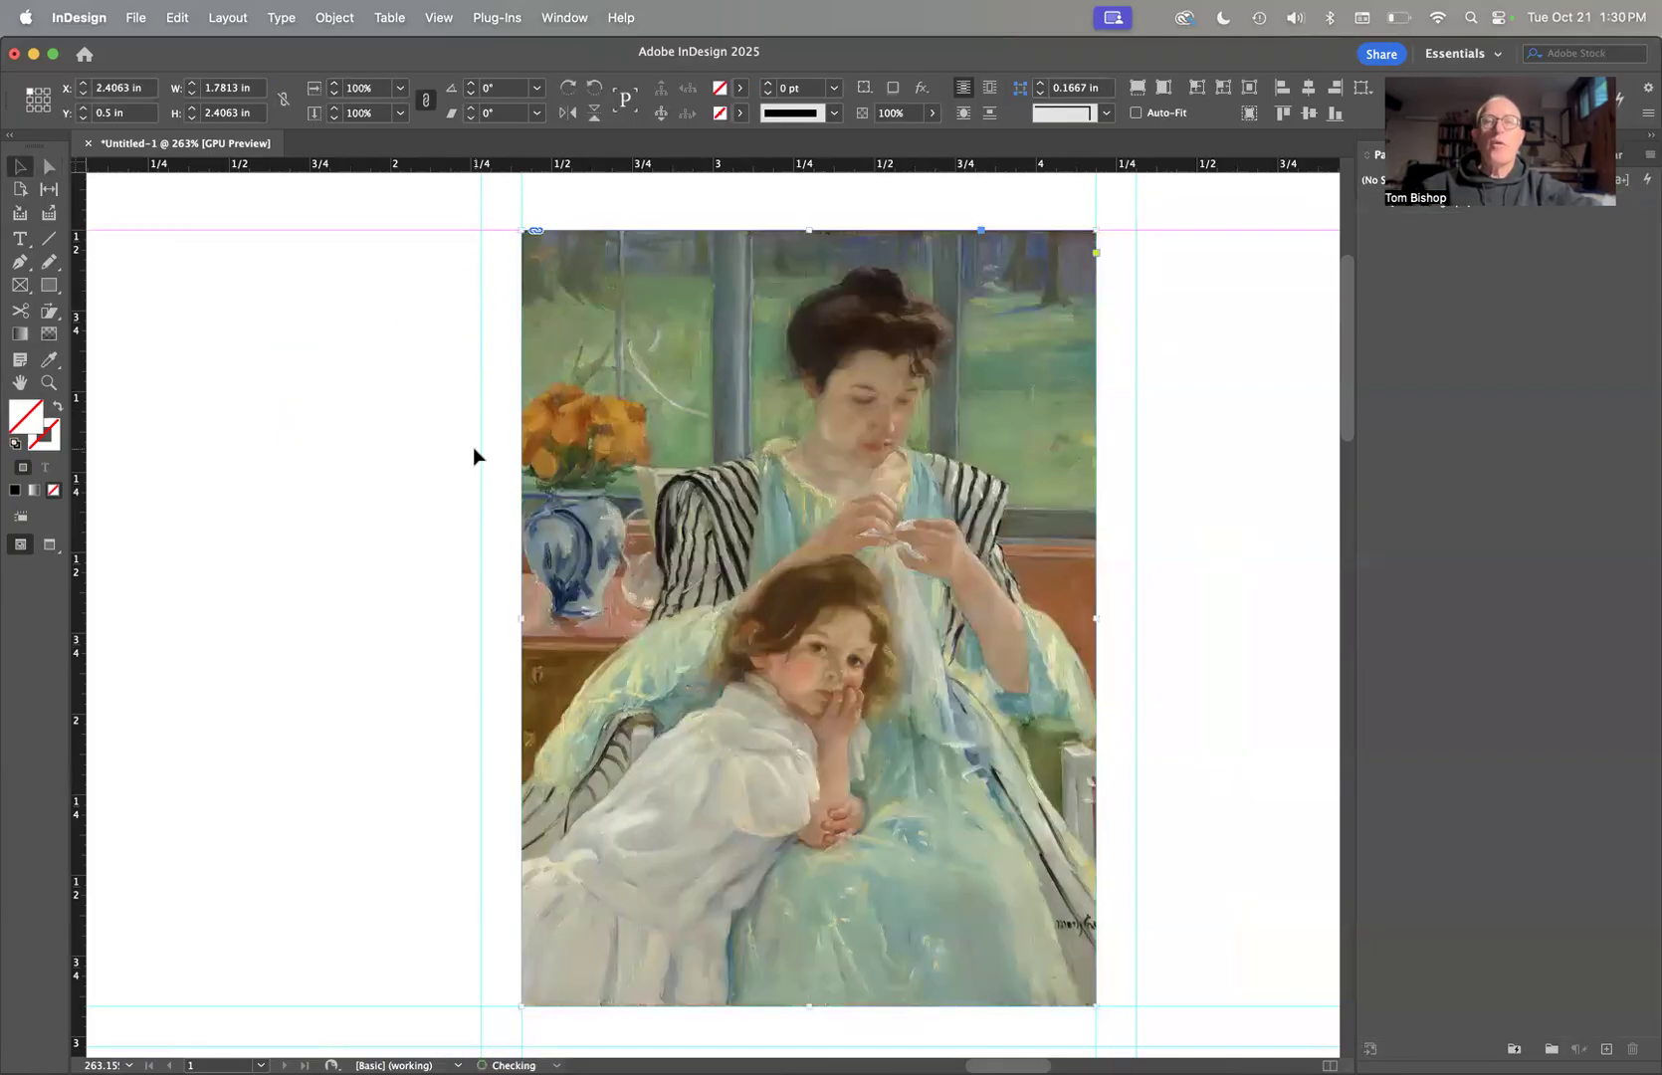
Select the painting inside its frame and check whether the Control panel is turned on.
double_click(674, 363)
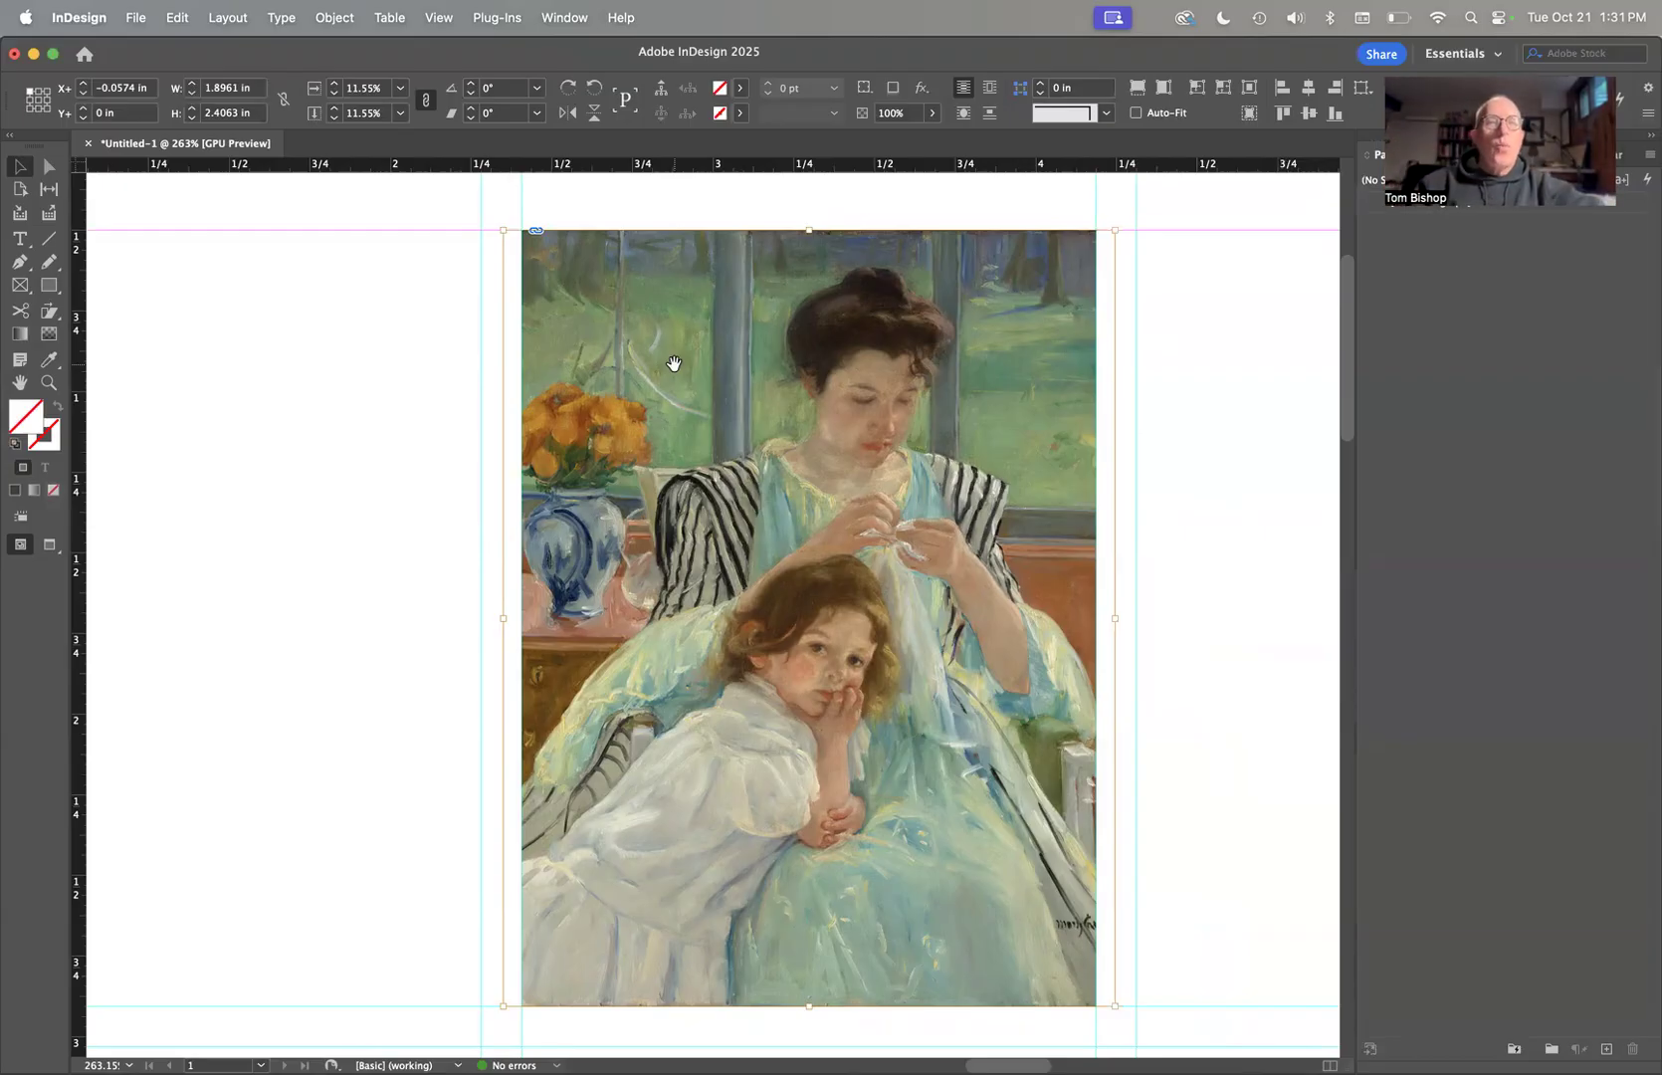
click(396, 365)
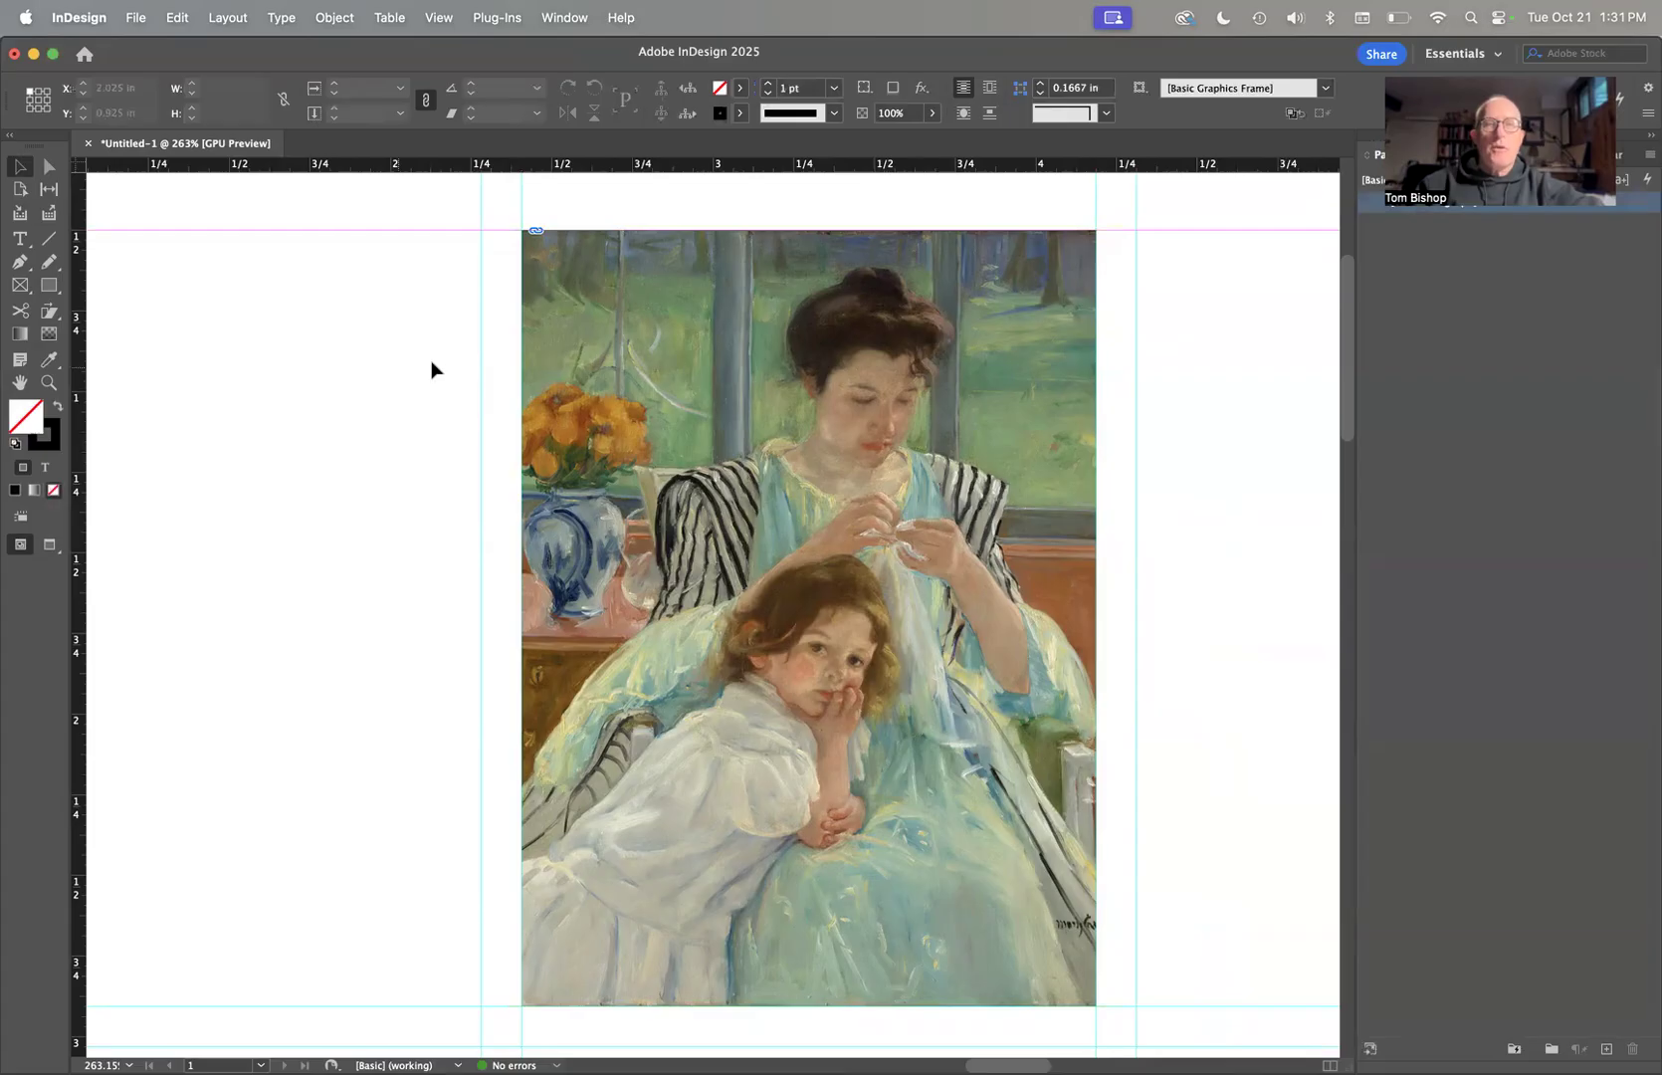
click(678, 388)
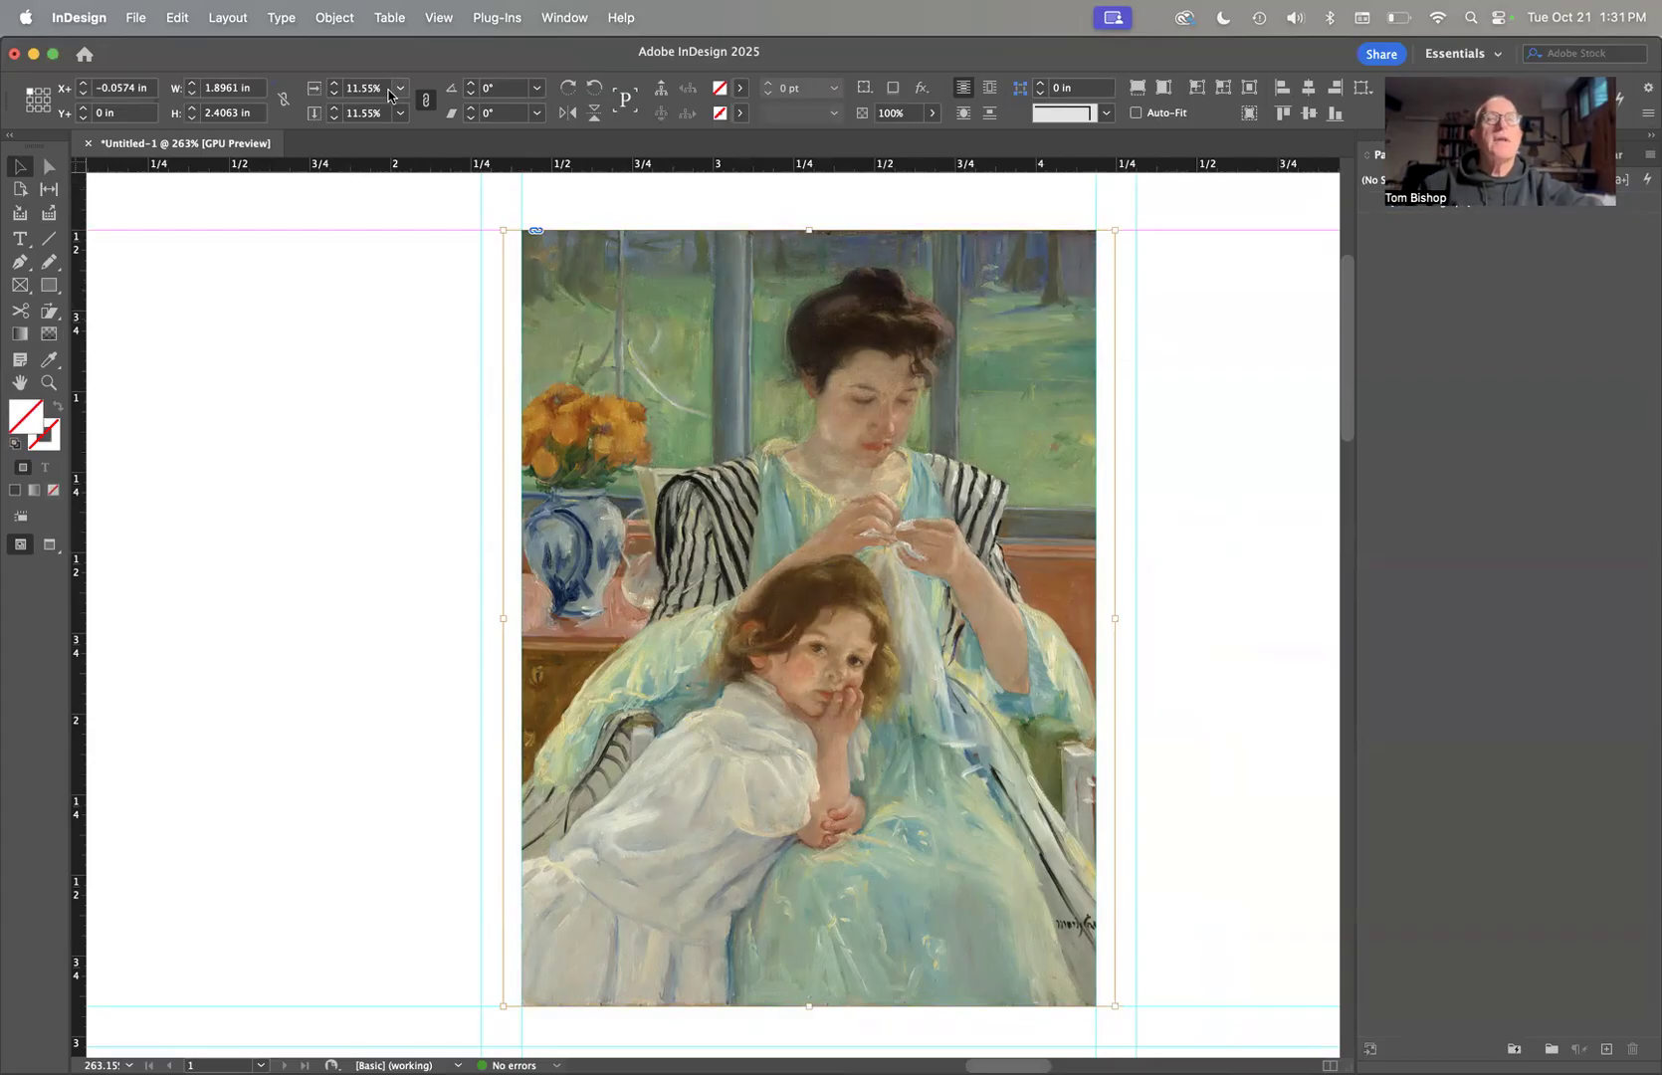
click(561, 18)
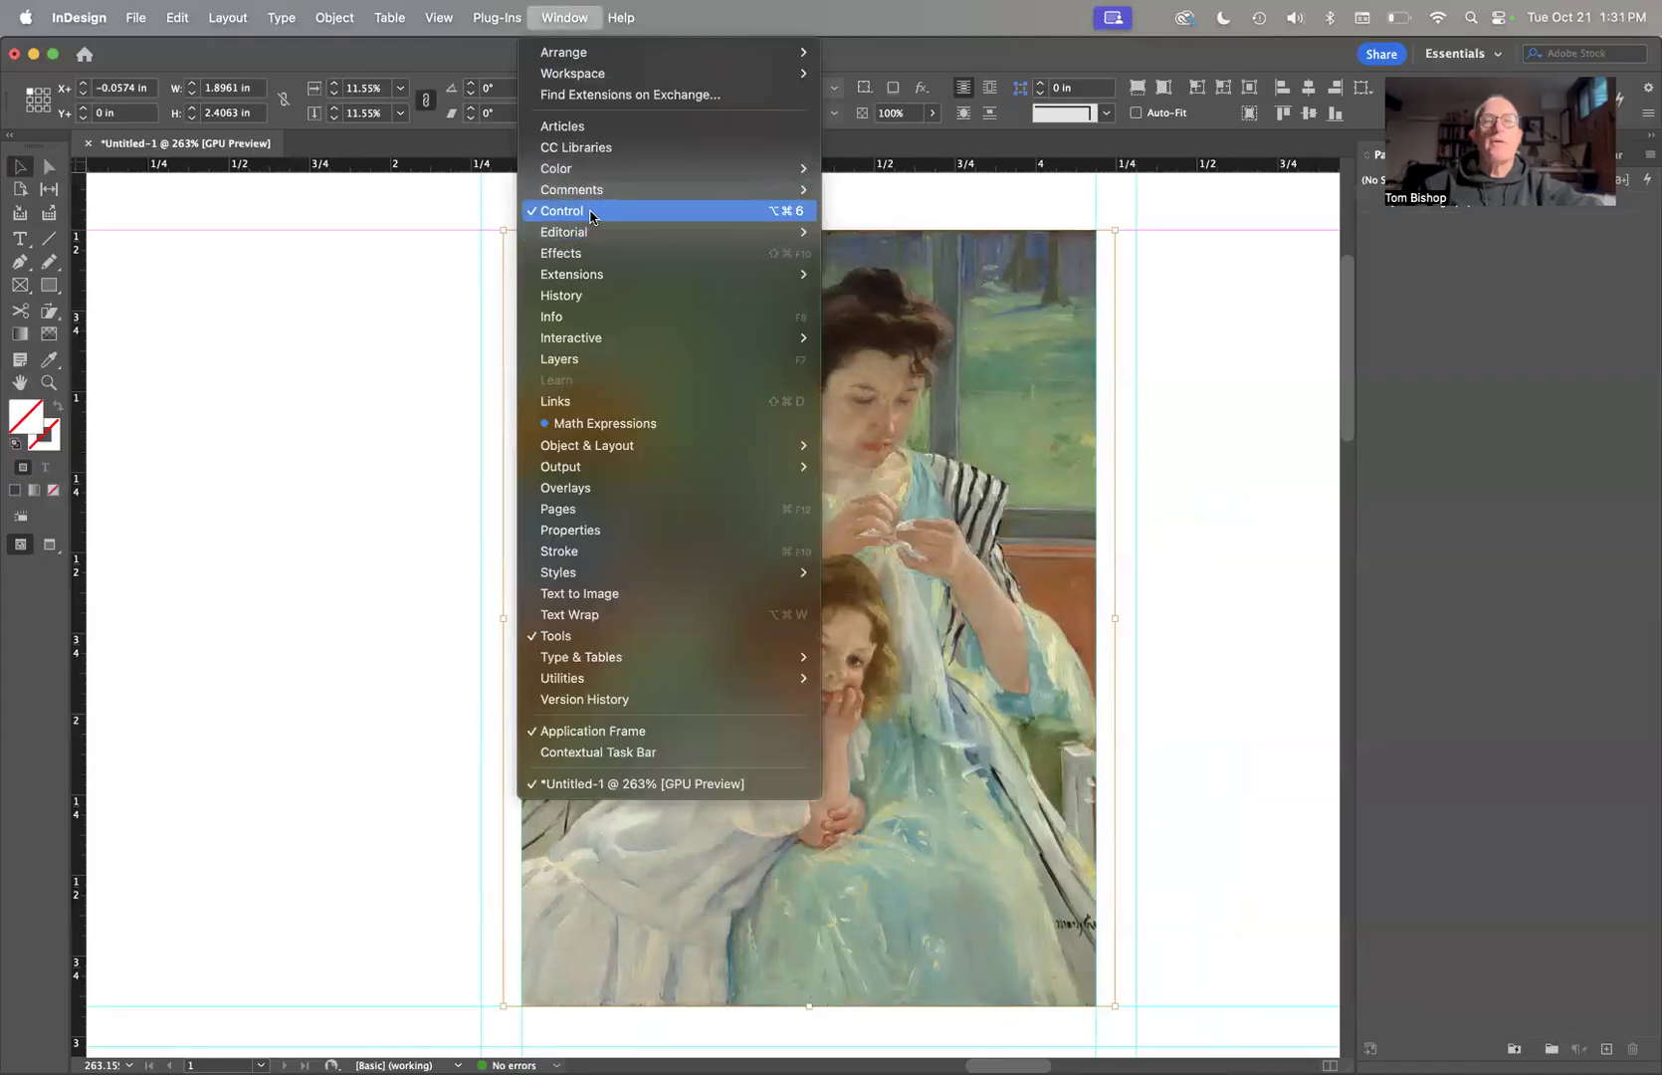
click(427, 305)
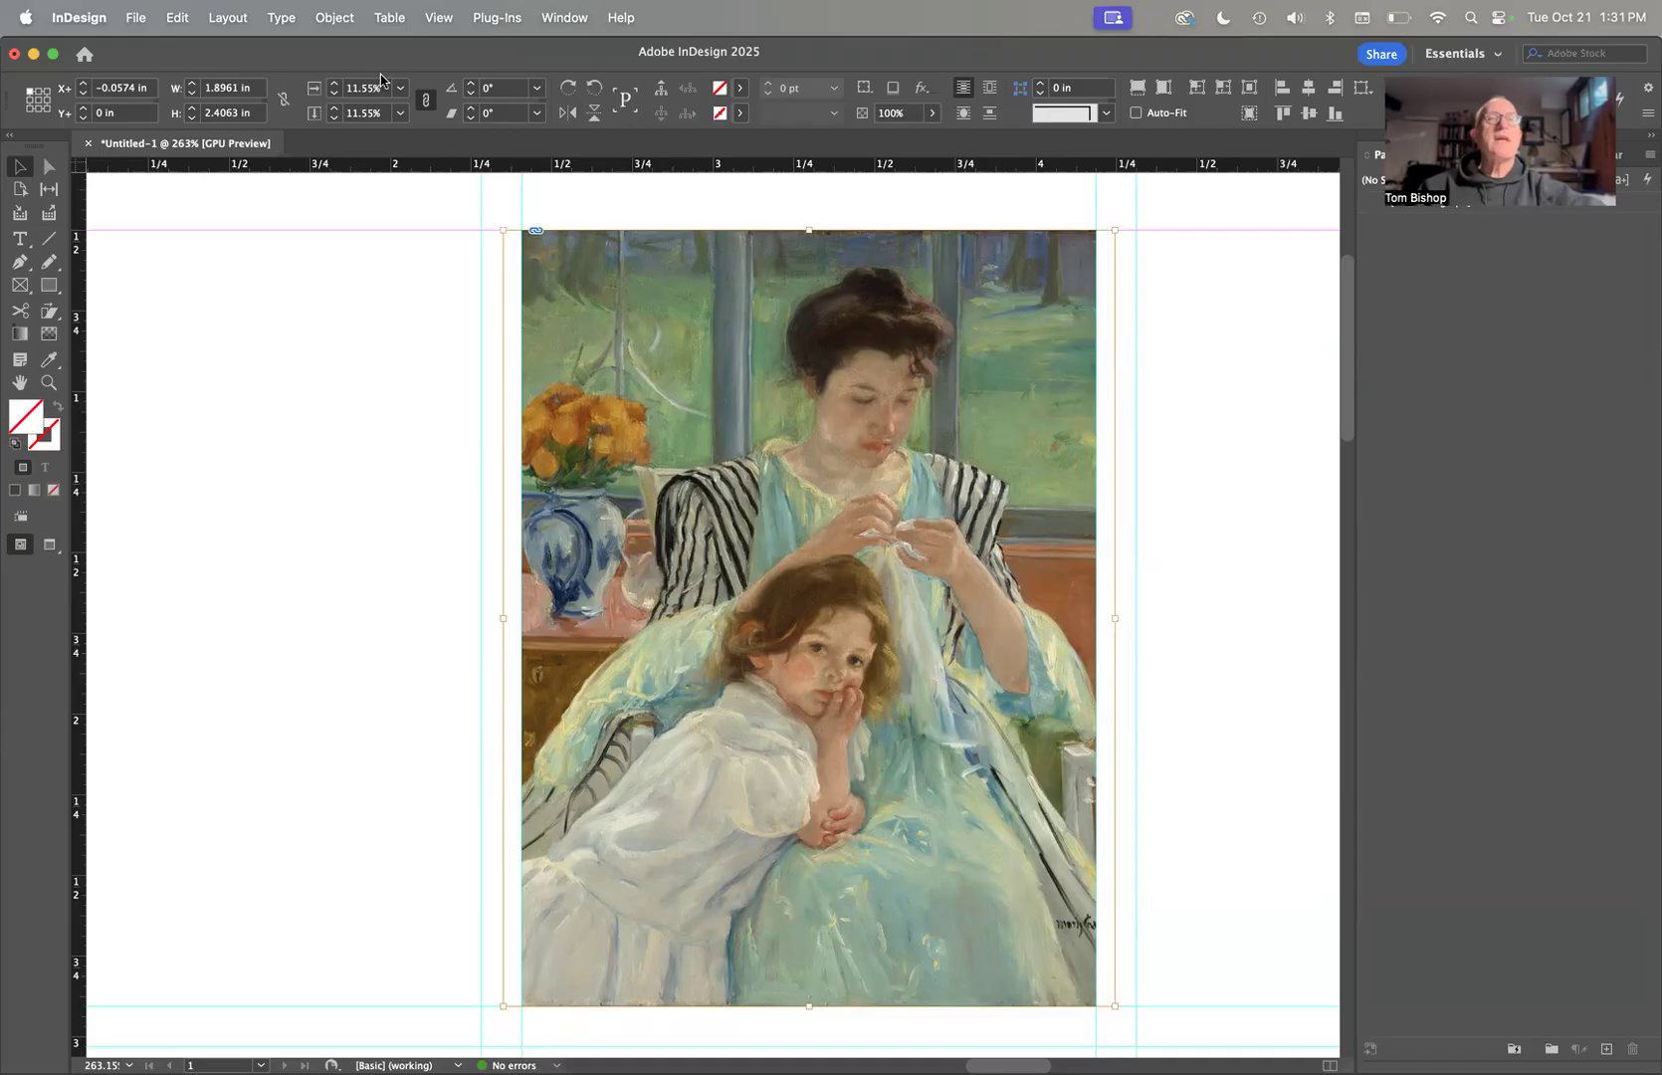
Scale the painting to 25% and shift it up and to the left inside its frame.
click(401, 88)
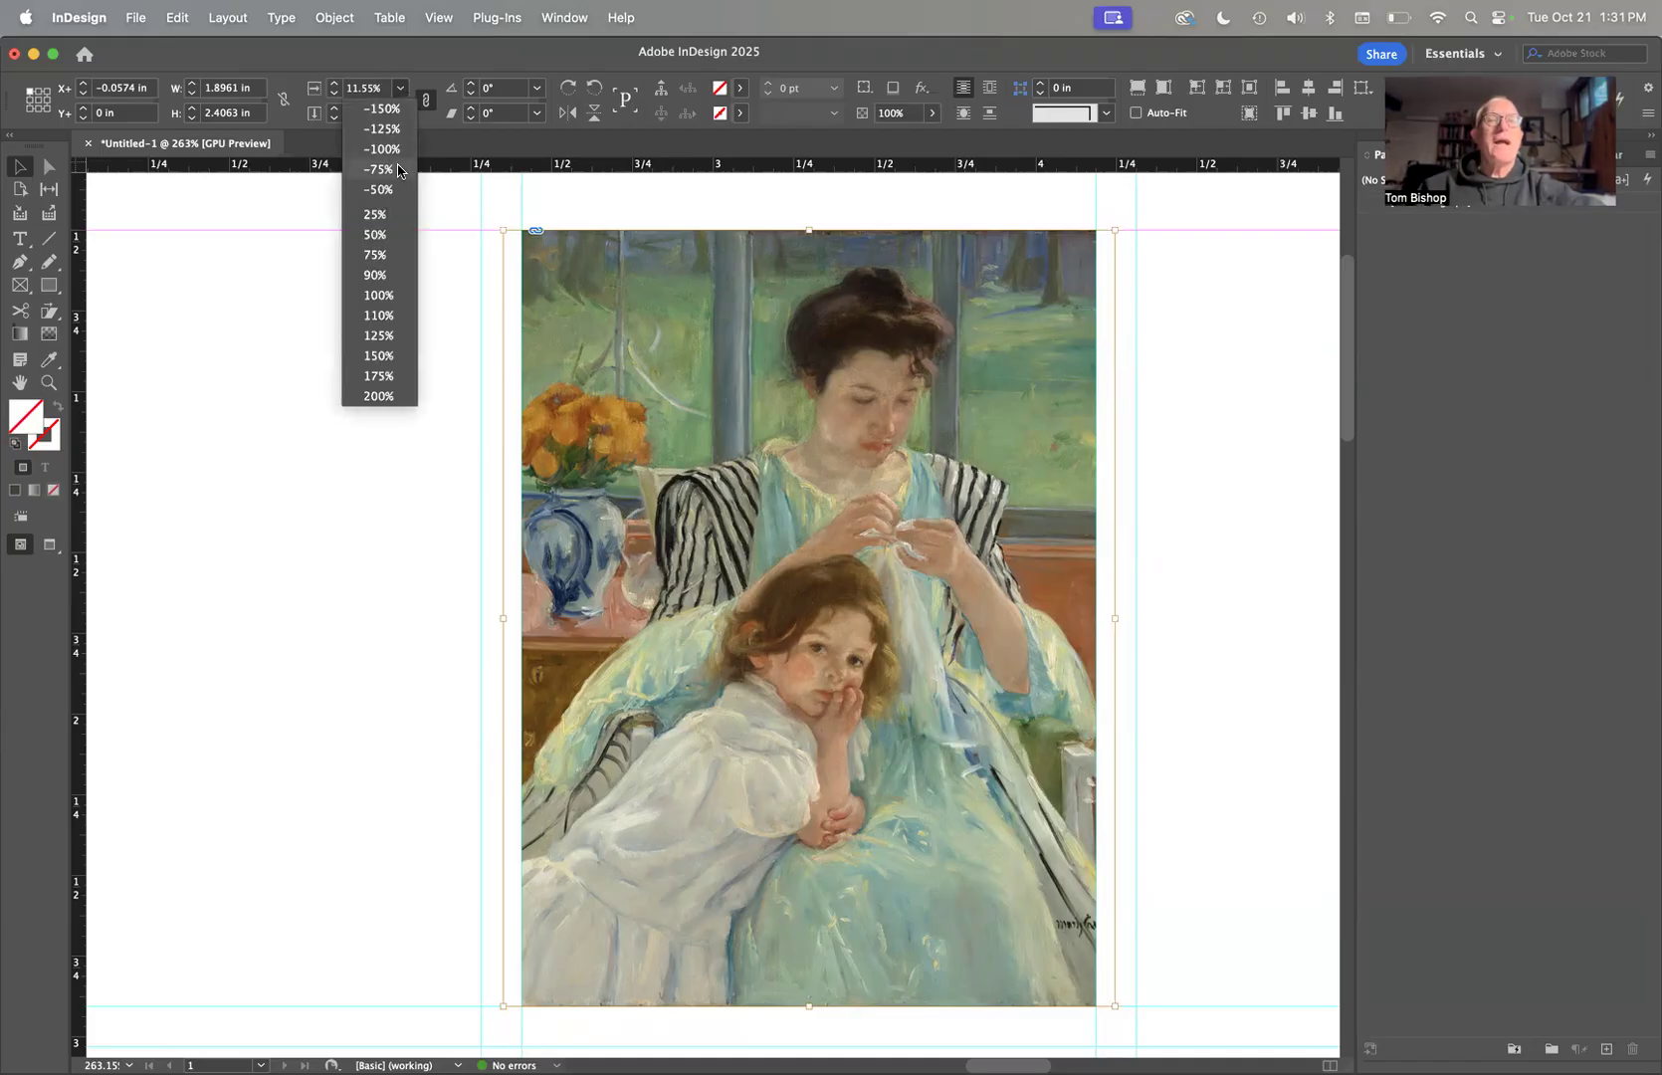
click(383, 215)
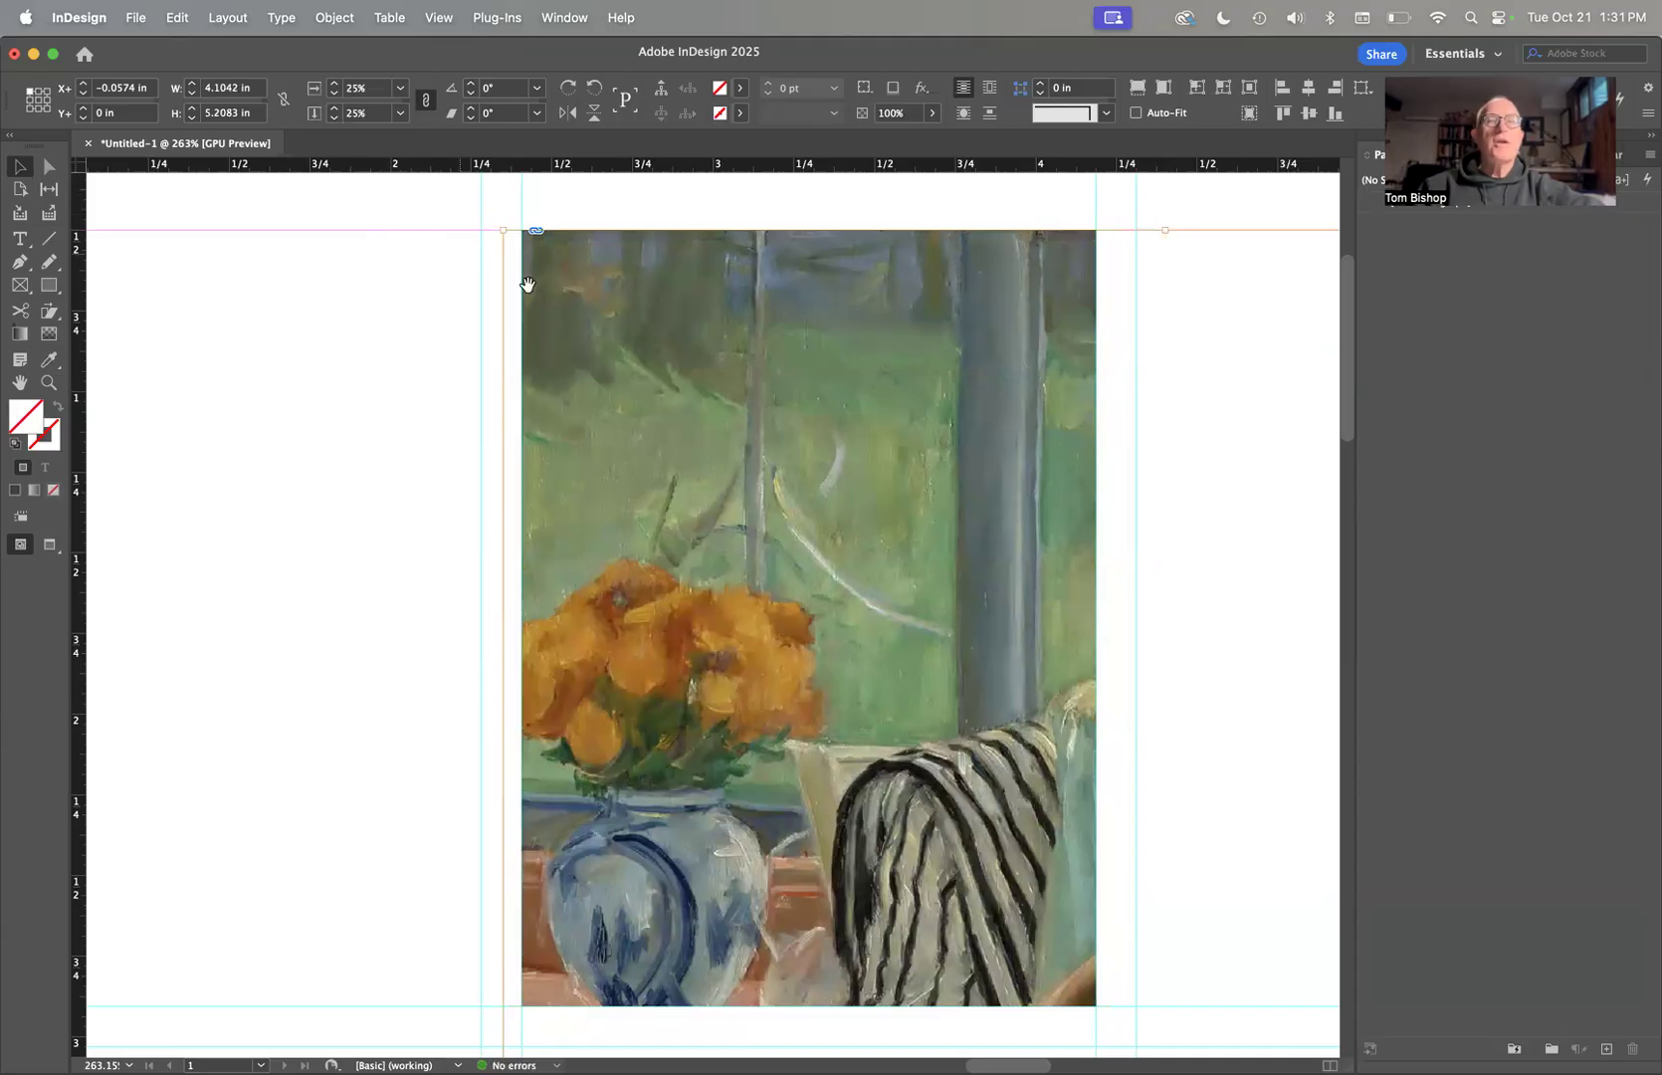
drag(818, 562, 377, 309)
Scale the painting down around its centre to about 5.65%, leaving the frame's size alone.
key(super+z)
key(super+z)
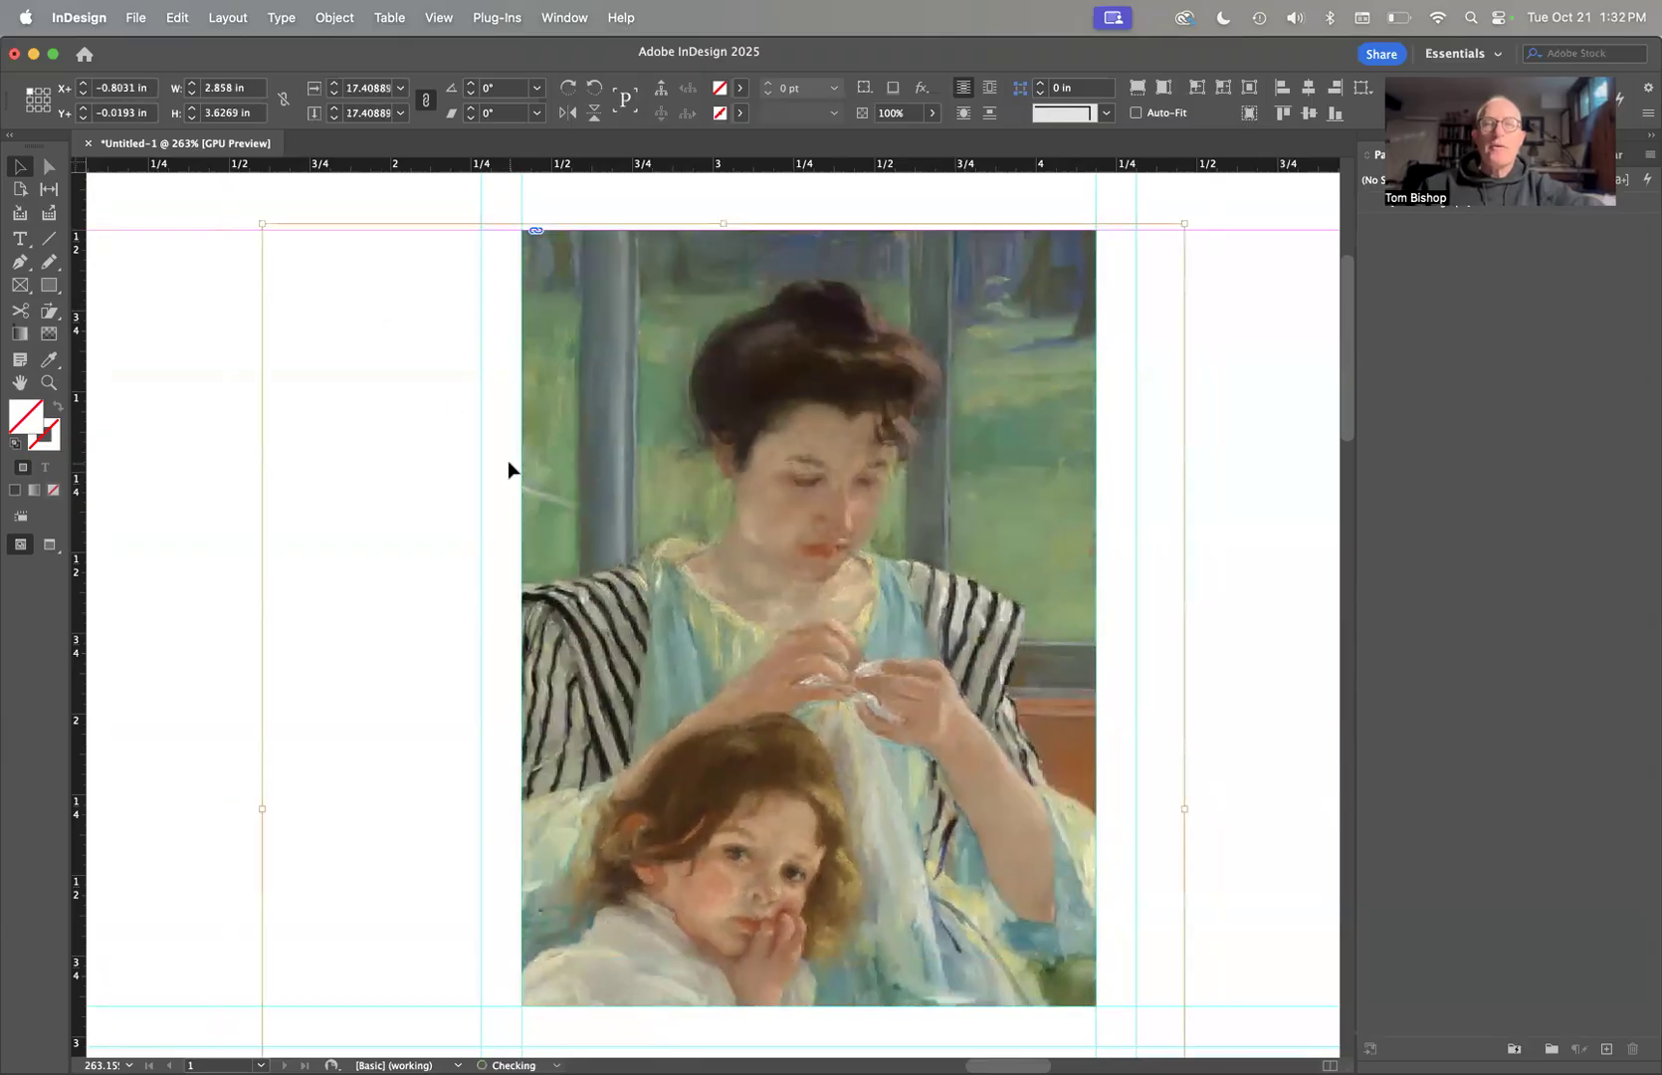
scroll(732, 493, down, 6)
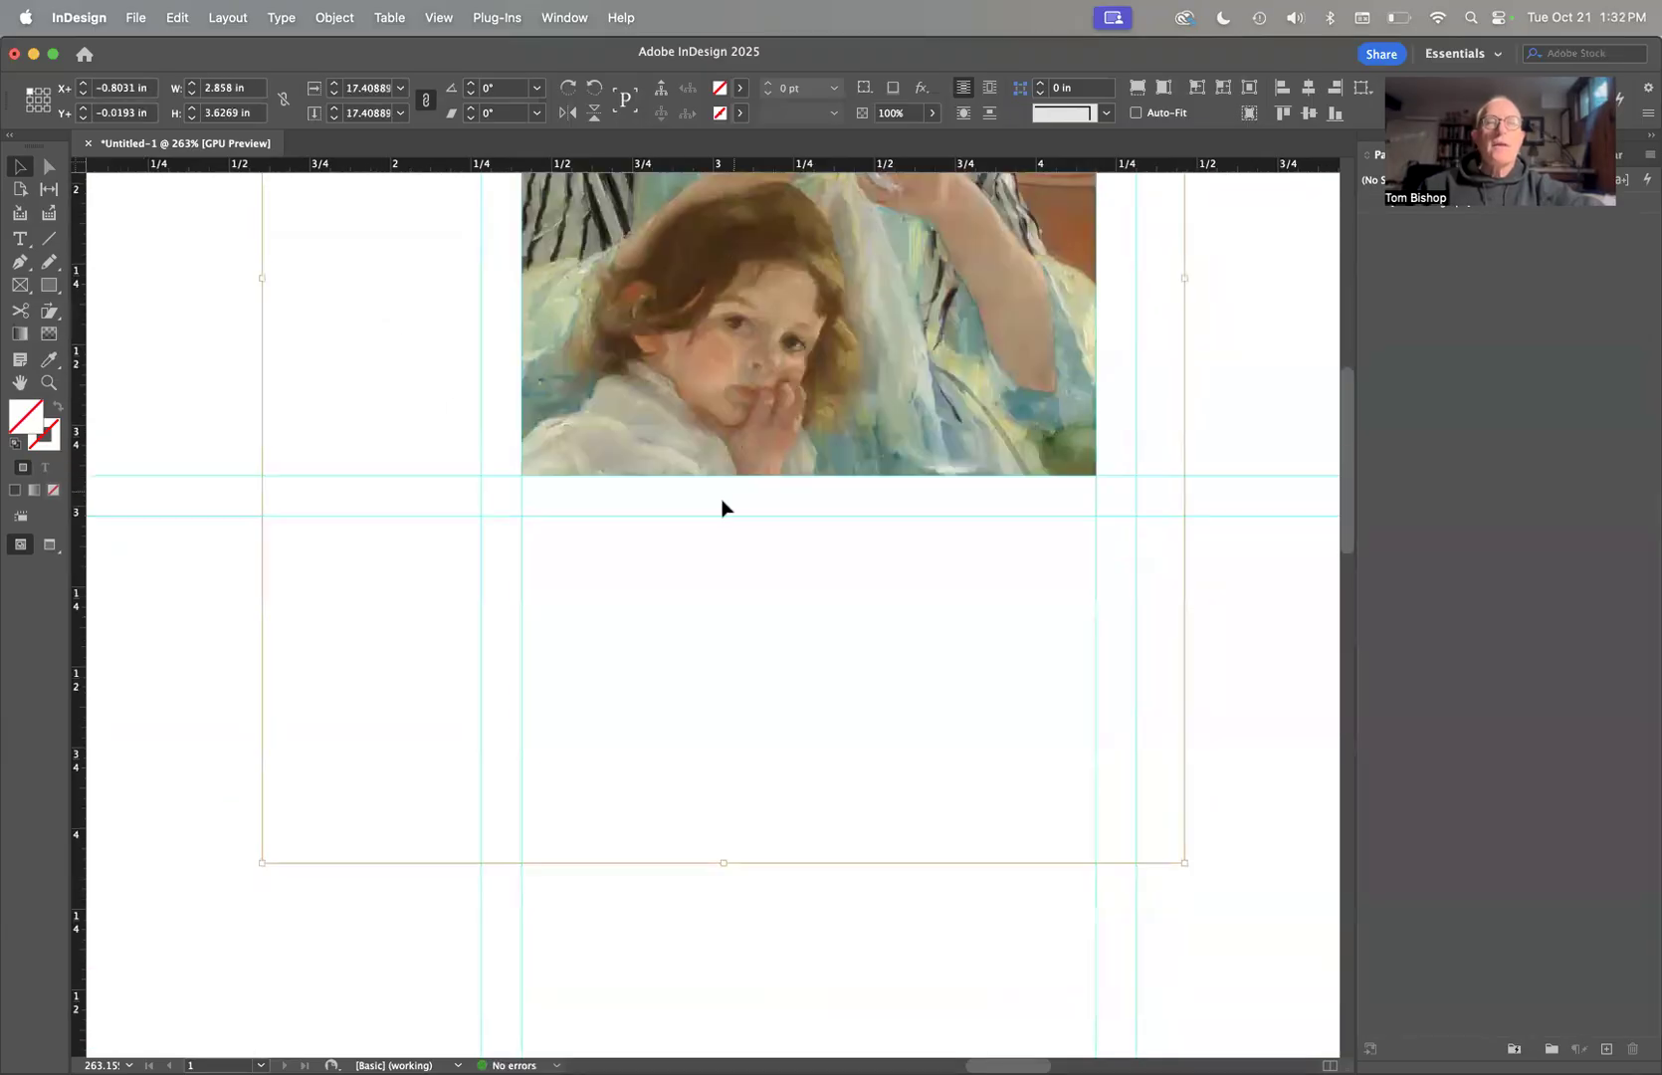
key(super+z)
key(super+z)
key(super+z)
key(super+z)
scroll(712, 519, up, 3)
scroll(711, 519, left, 2)
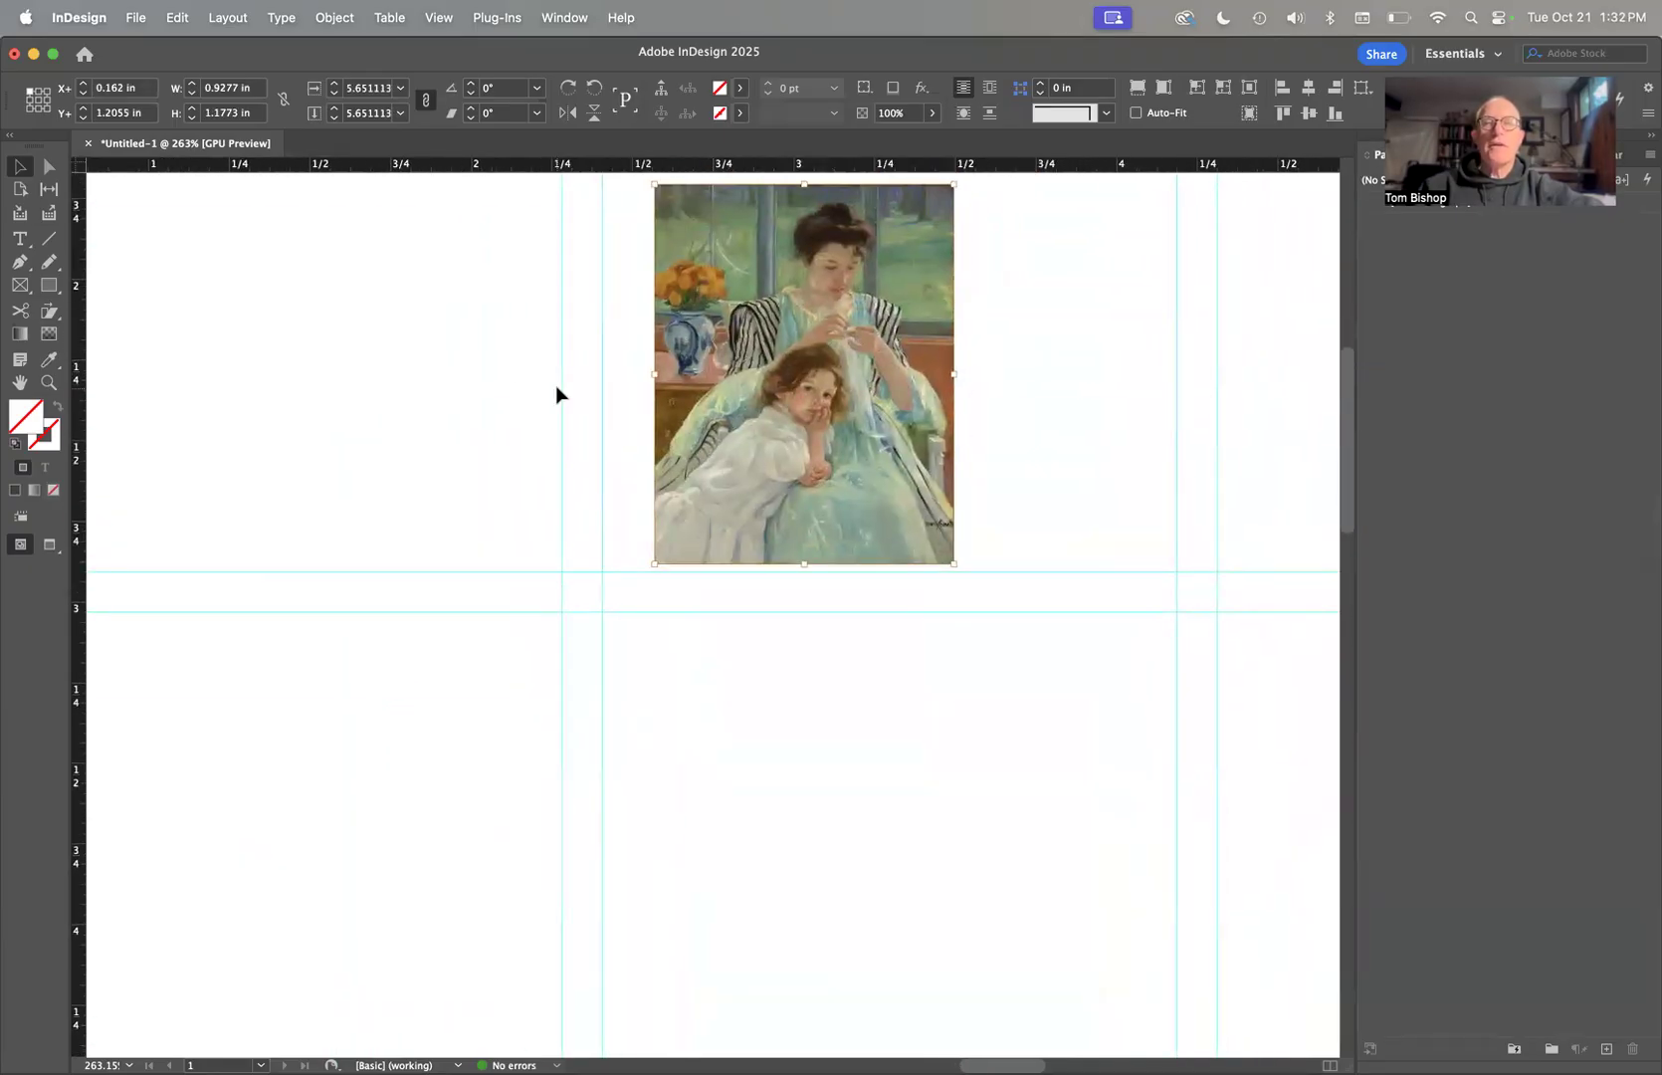
Shift the reduced painting slightly up and to the right, and enlarge it around its centre to about 26.27%.
drag(889, 423, 929, 392)
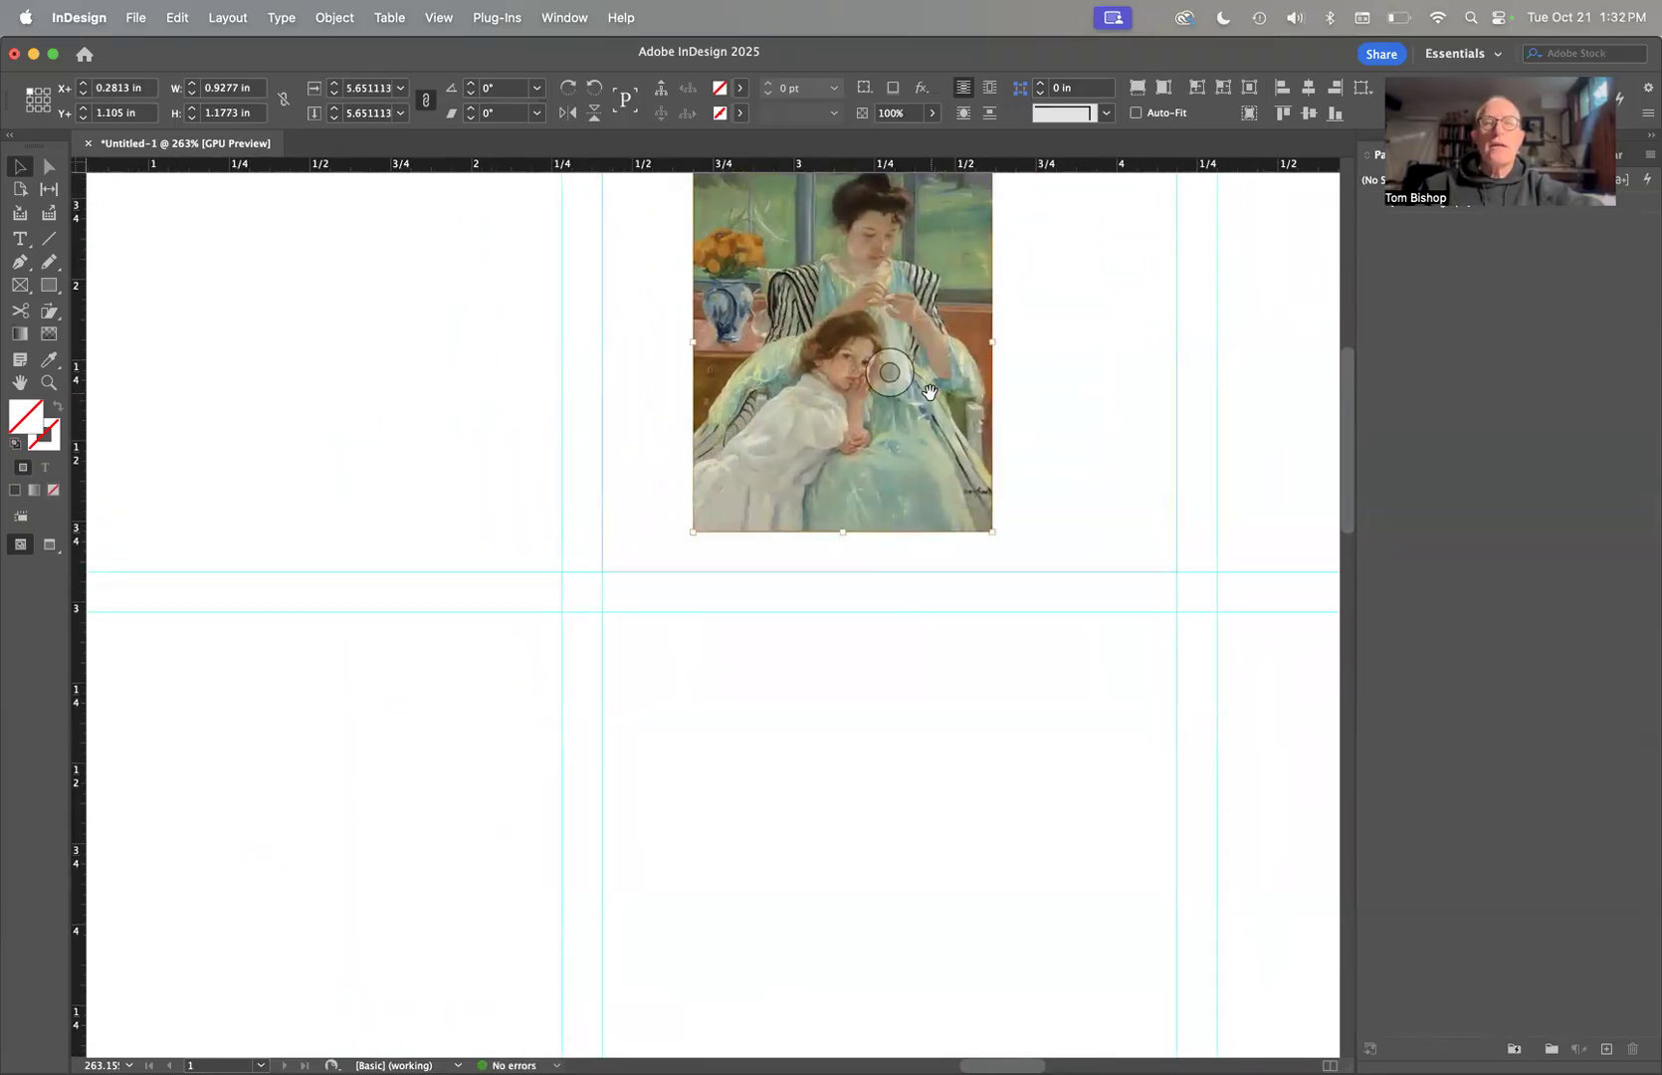
key(super+alt+period)
key(super+alt+period)
key(super+alt+period)
key(super+alt+period)
key(super+alt+period)
key(super+alt+period)
key(super+alt+period)
key(super+alt+period)
key(super+alt+period)
key(super+alt+period)
key(super+alt+period)
key(super+alt+period)
key(super+alt+period)
key(super+alt+period)
key(super+alt+period)
key(super+alt+period)
key(super+alt+period)
key(super+alt+period)
key(super+alt+period)
key(super+alt+period)
key(super+alt+period)
key(super+alt+period)
key(super+alt+period)
key(super+alt+period)
key(super+alt+period)
key(super+alt+period)
key(super+alt+period)
key(super+alt+period)
key(super+alt+period)
key(super+alt+period)
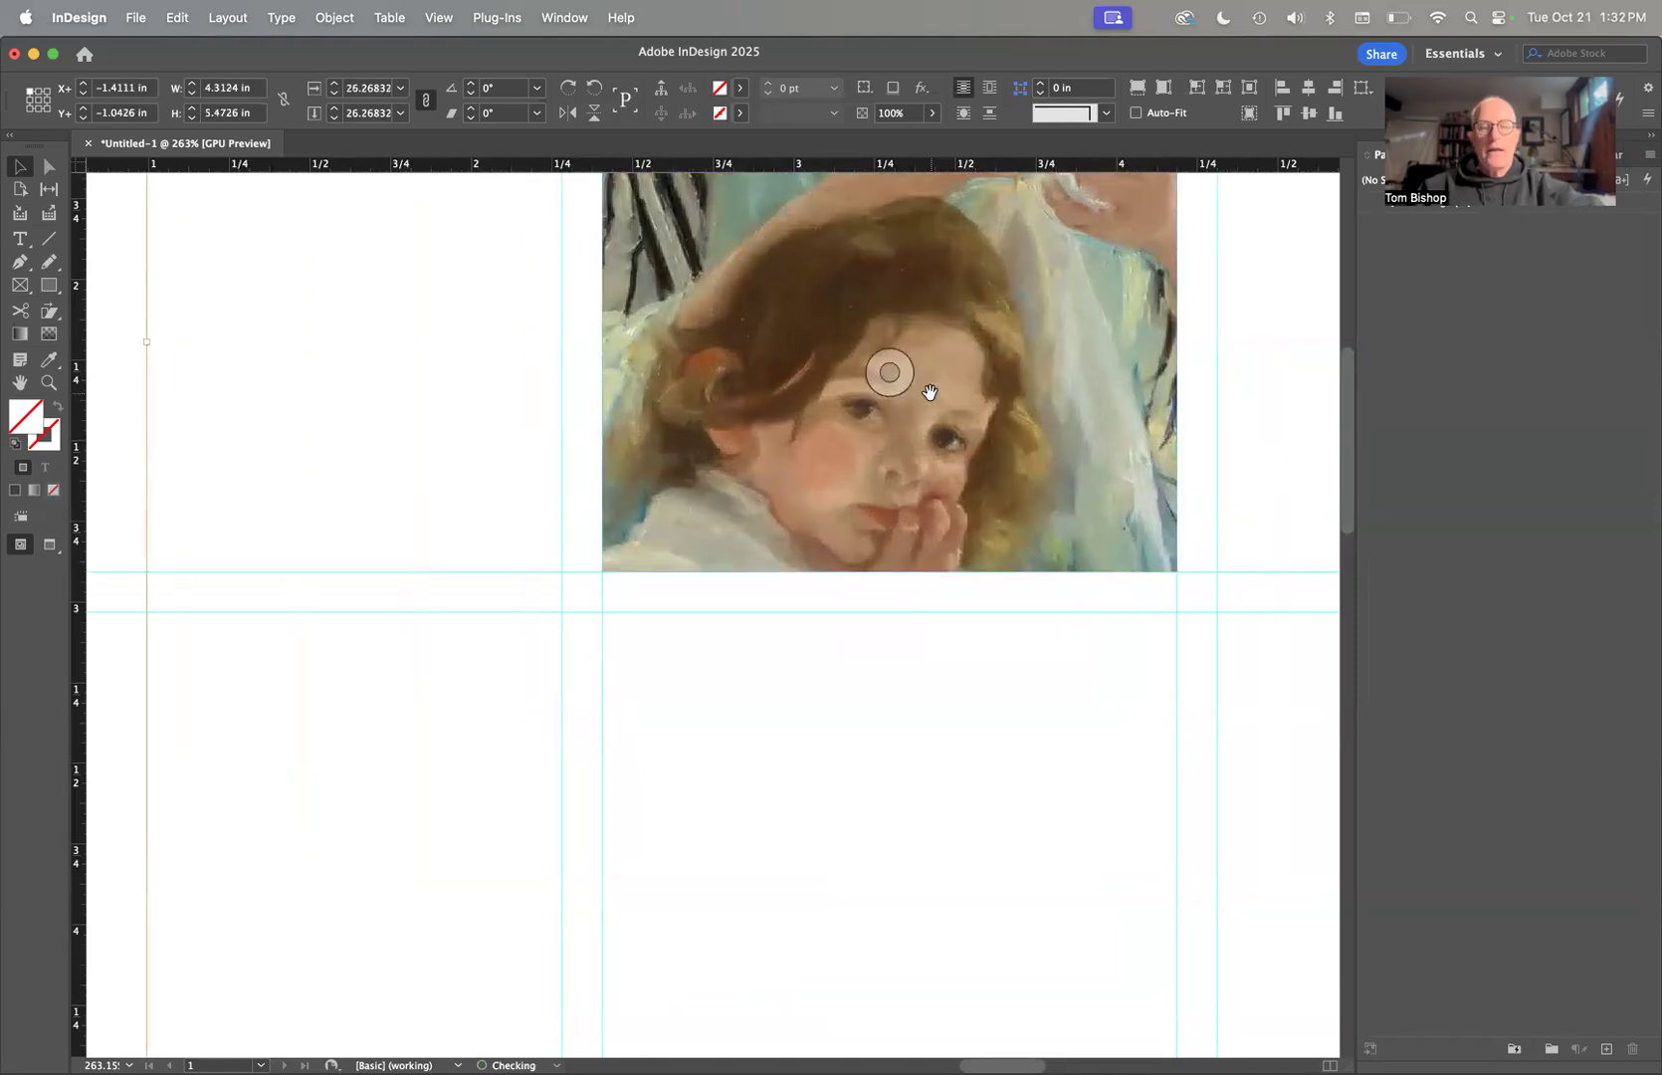
click(477, 453)
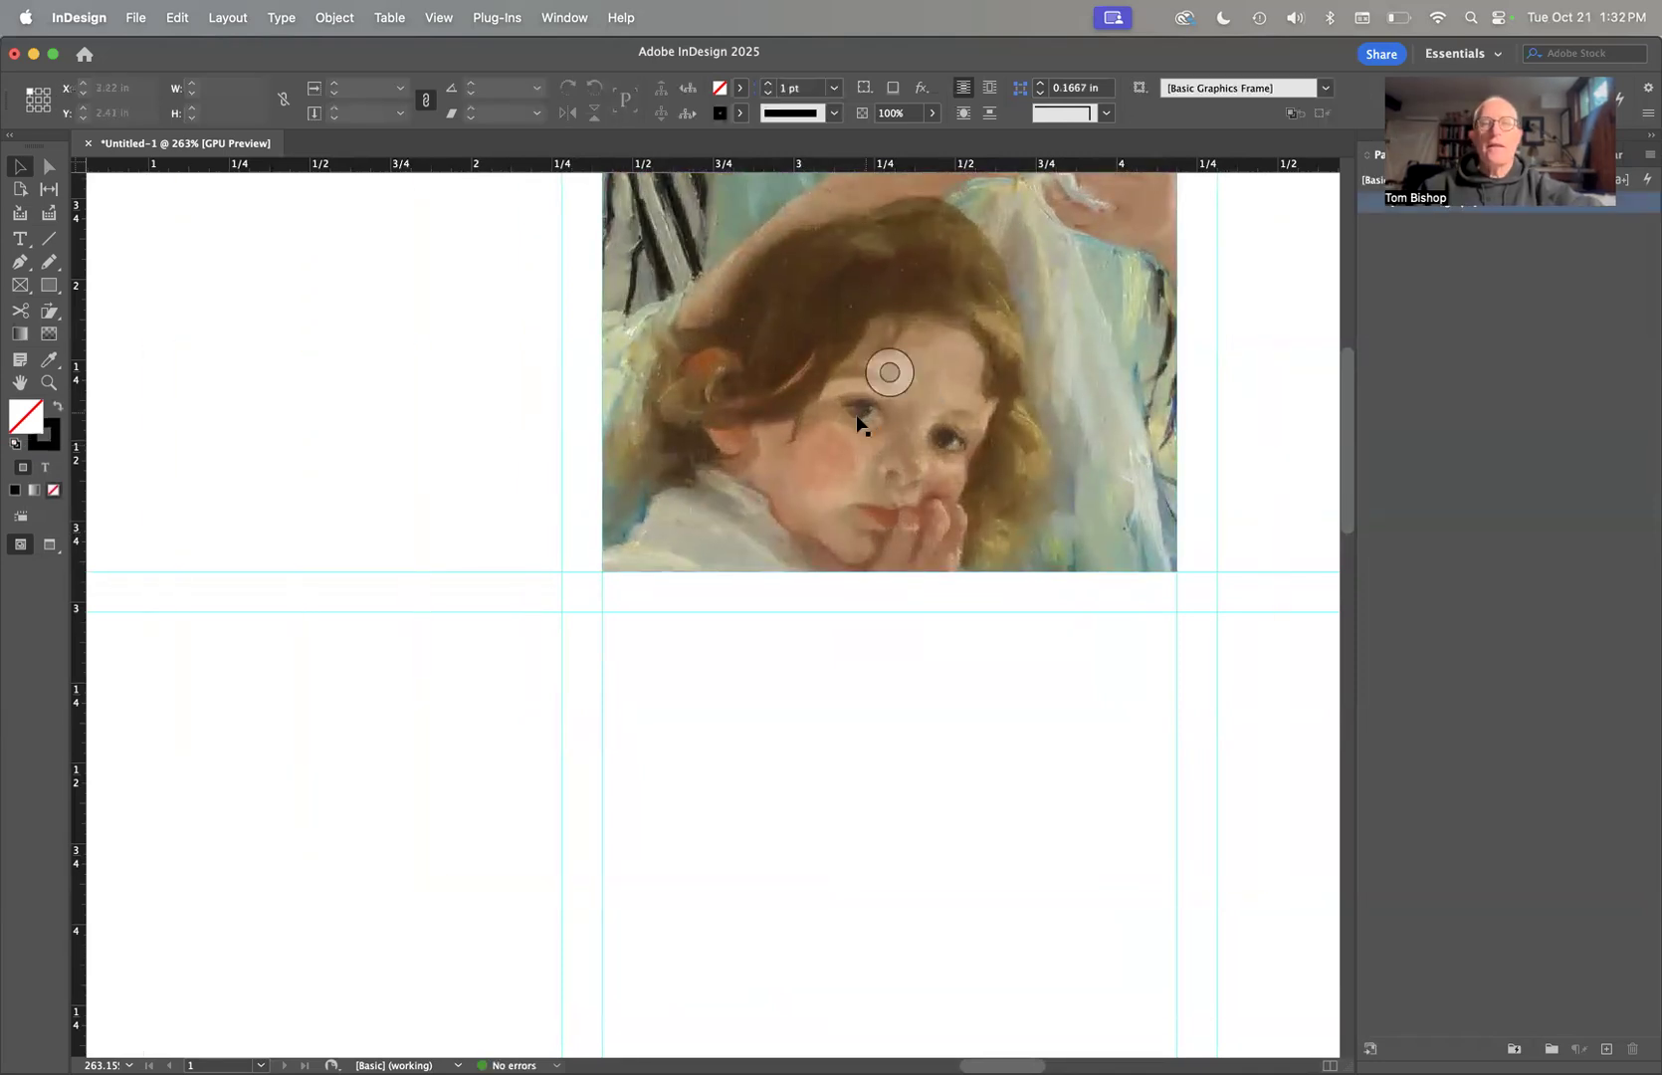
Refit the enlarged painting to its frame with Fill Frame Proportionally, and deselect it.
scroll(863, 418, down, 5)
scroll(858, 426, up, 3)
scroll(858, 426, right, 1)
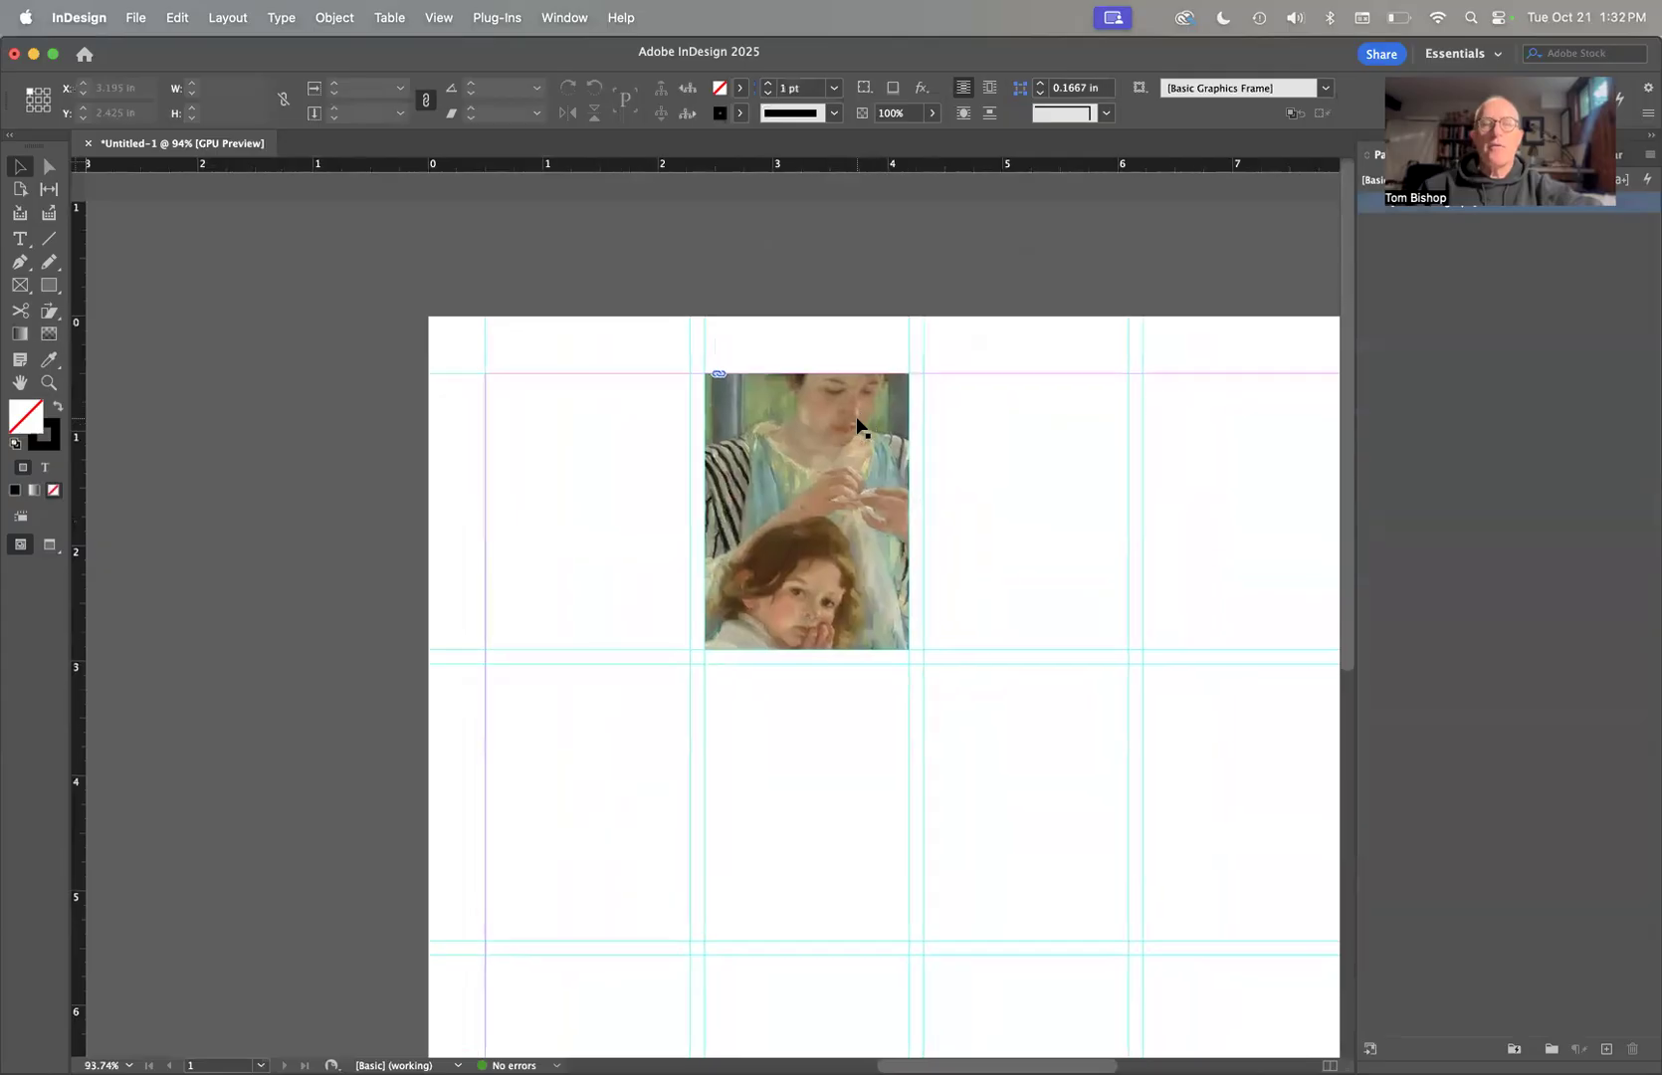
click(856, 416)
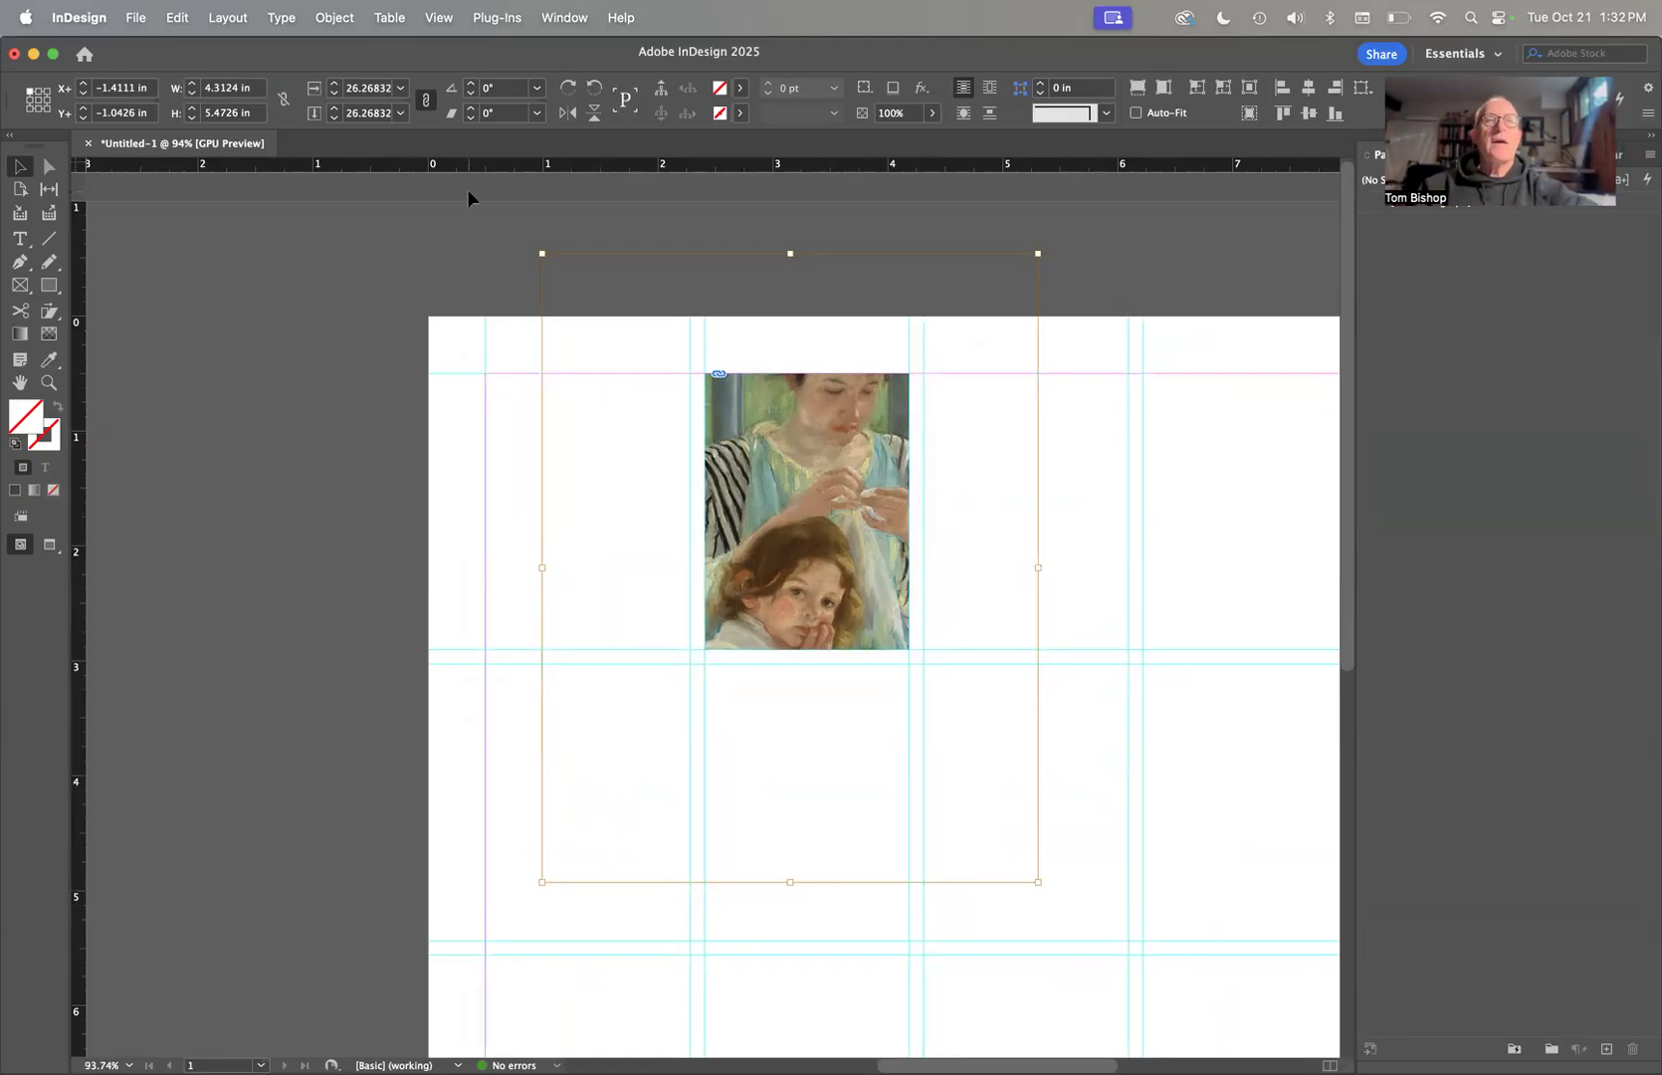
click(349, 18)
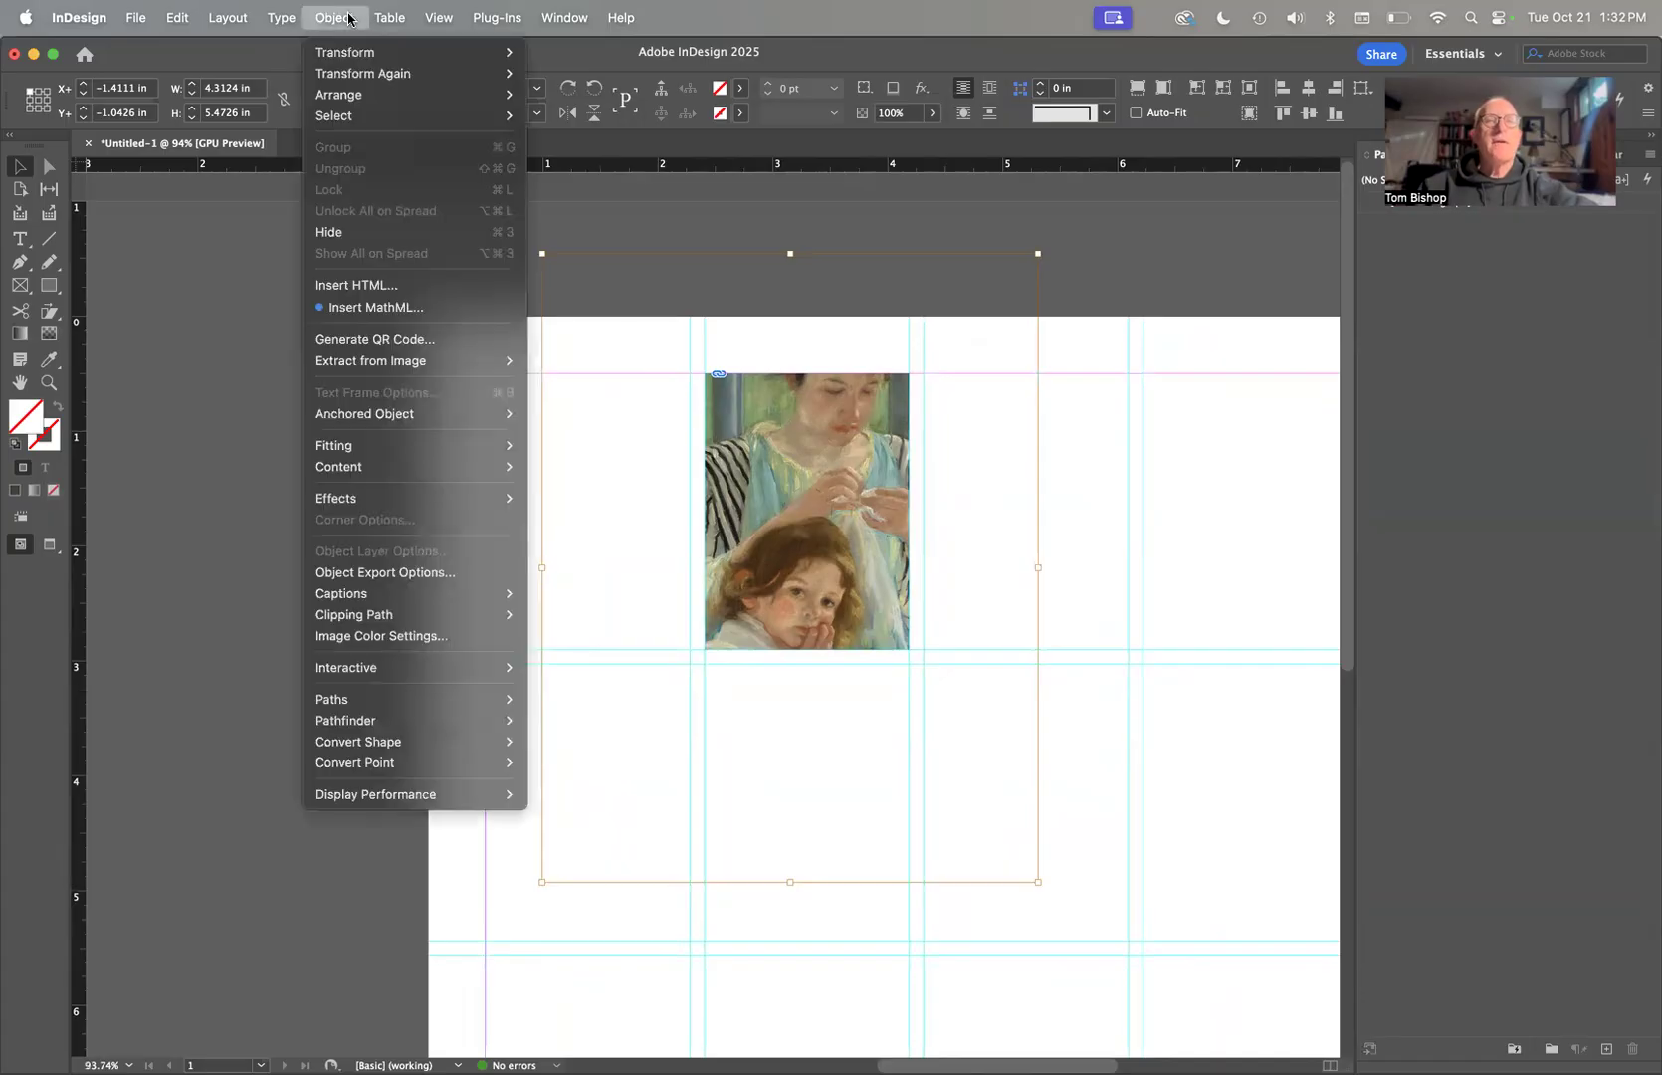
mouse_move(378, 448)
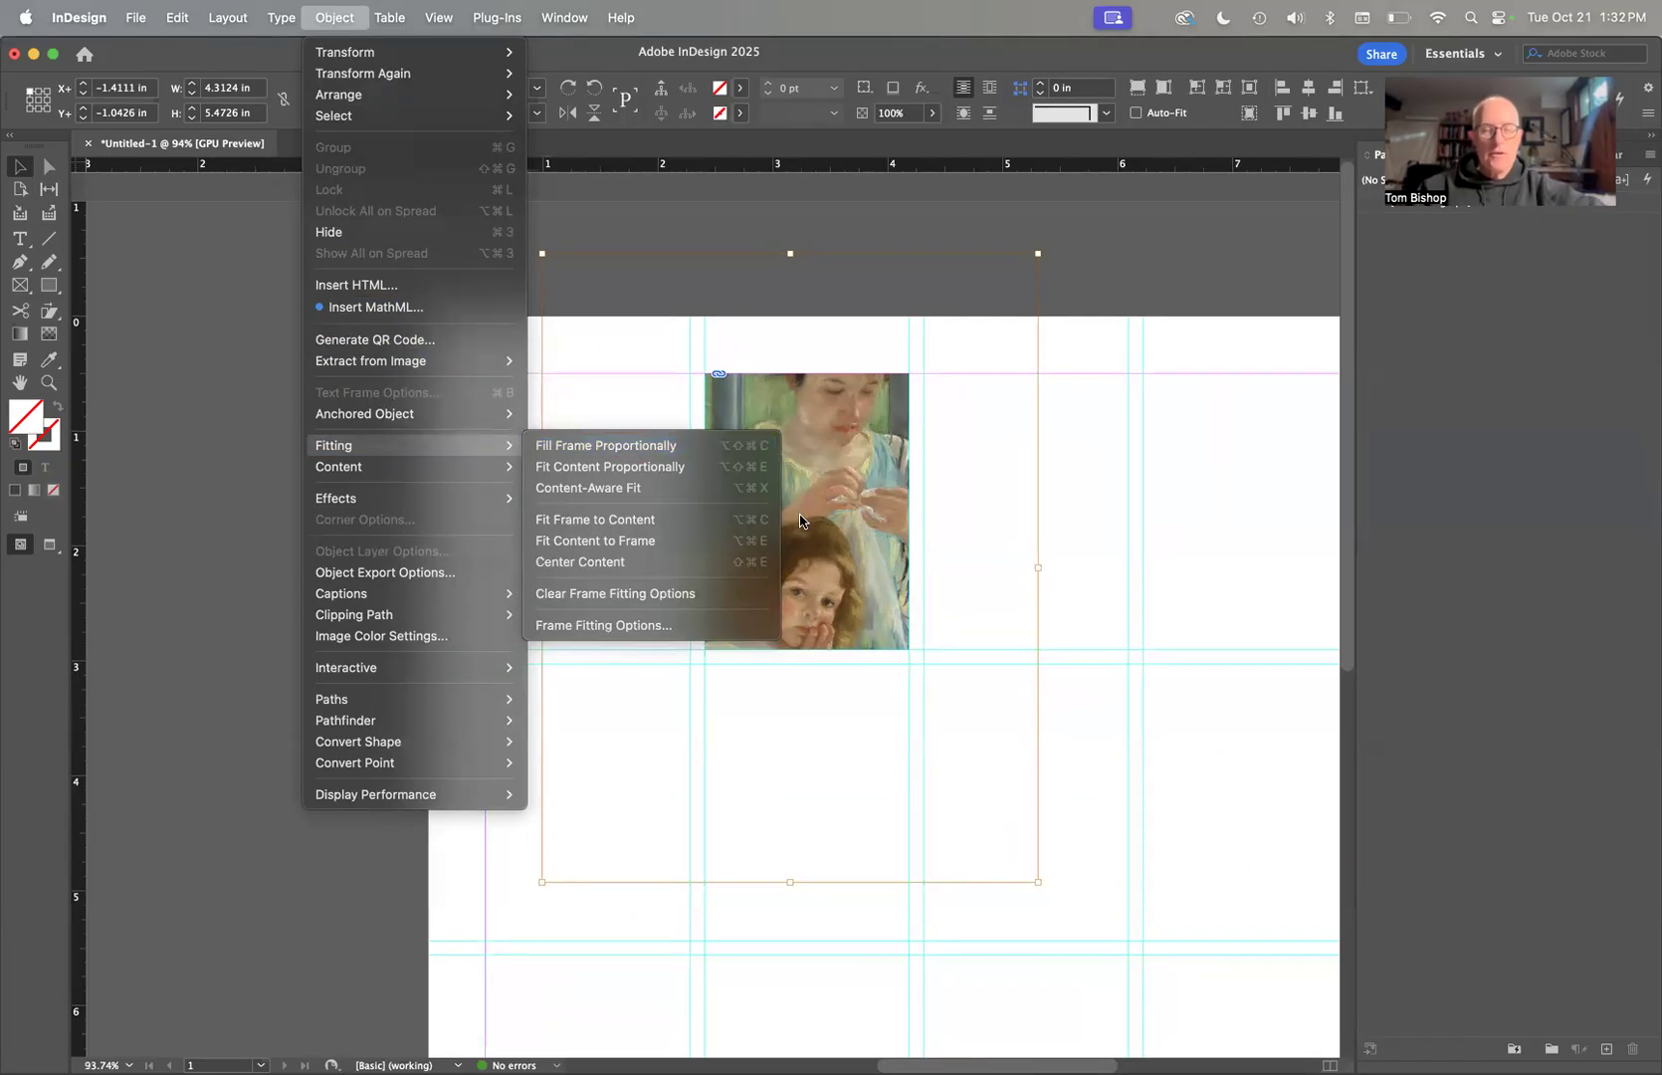
click(756, 445)
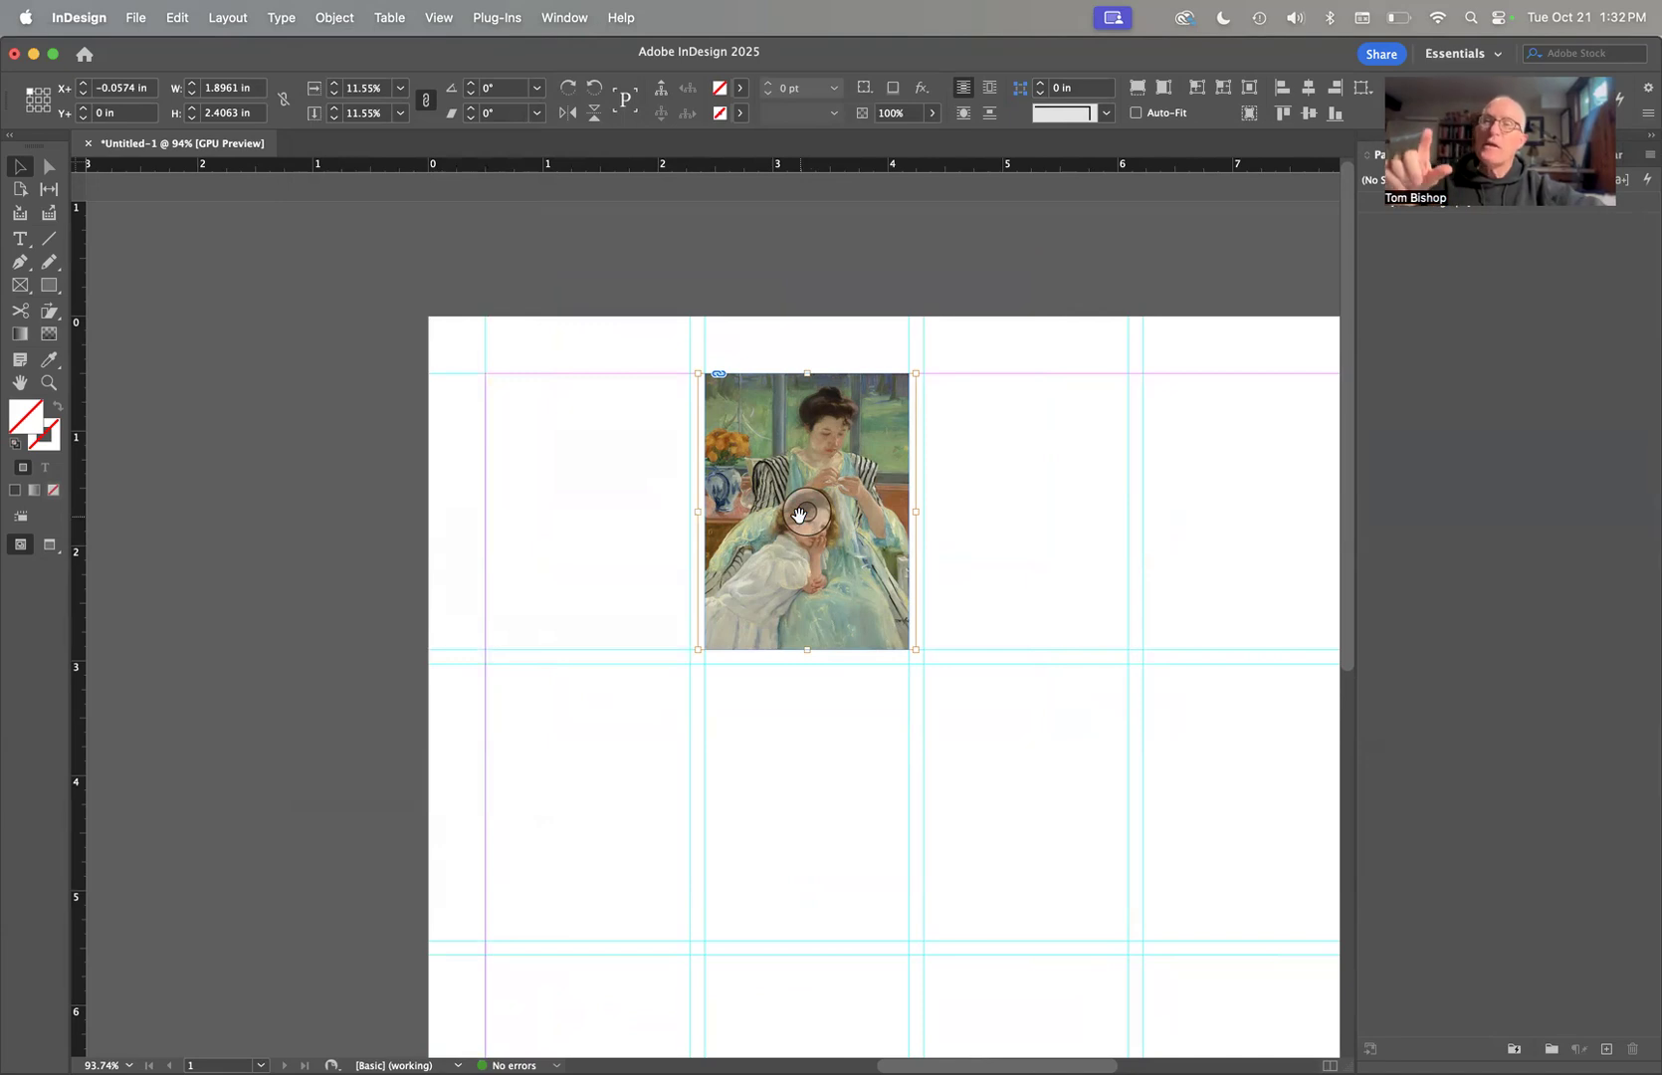
click(1000, 365)
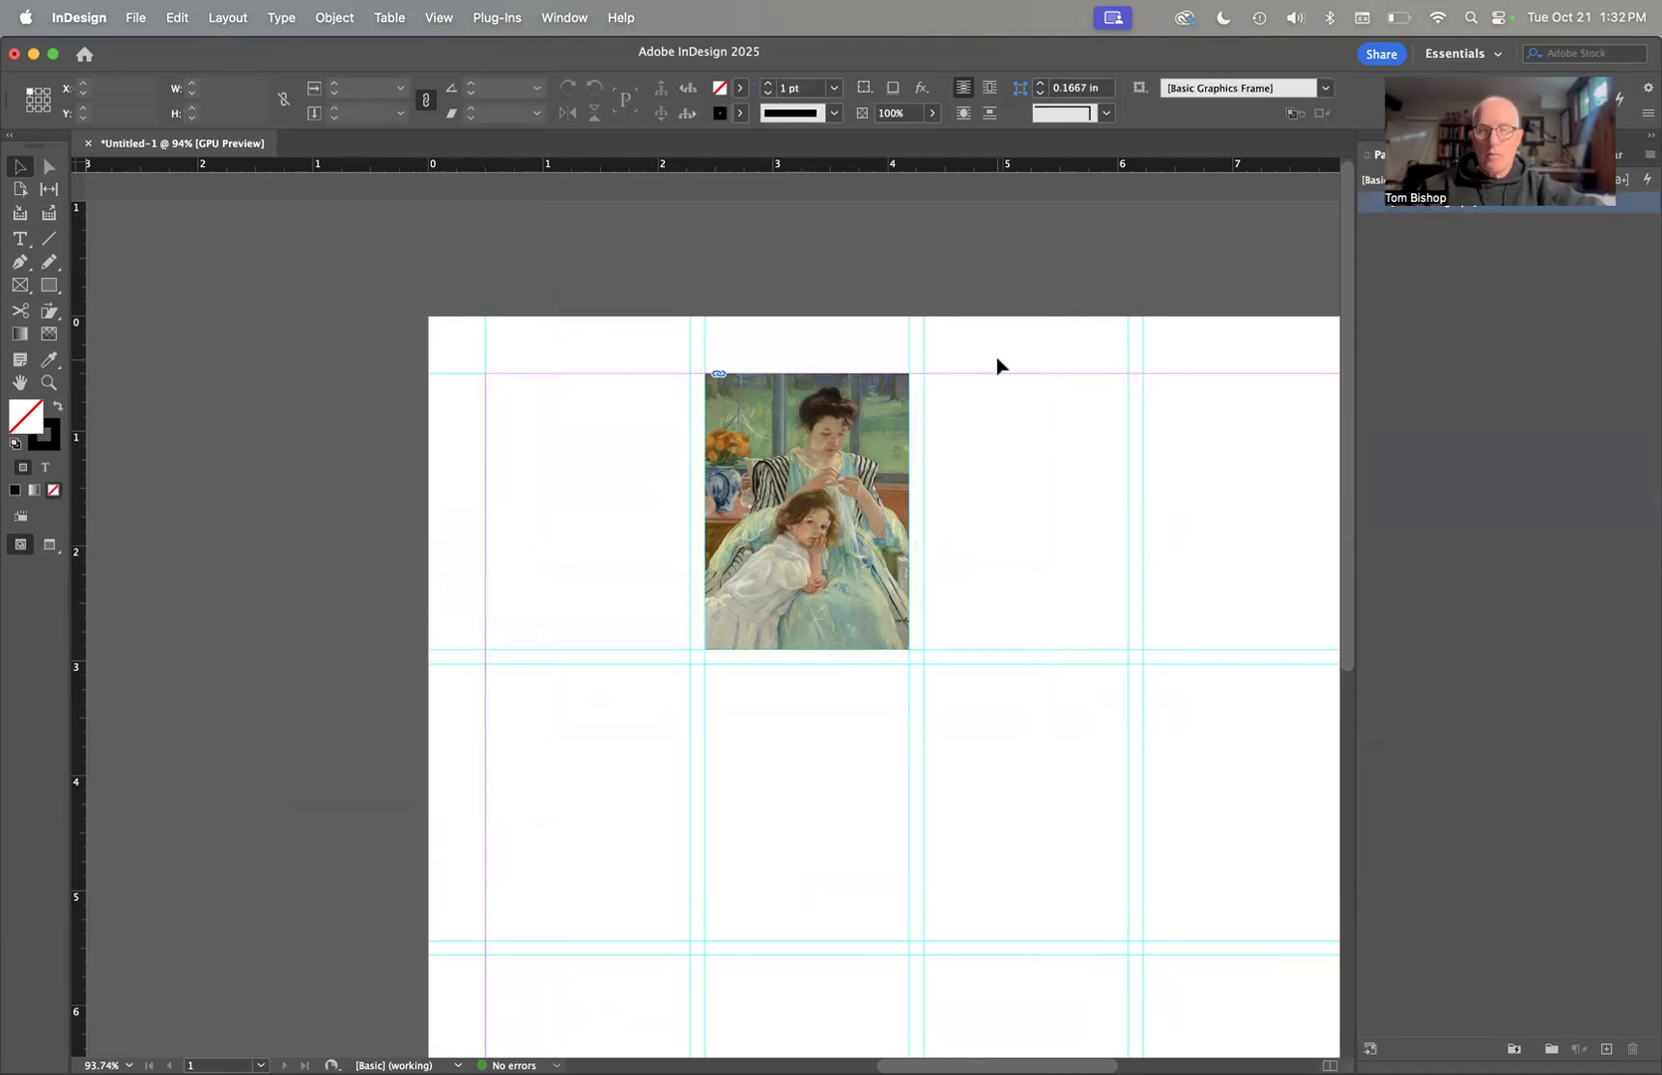